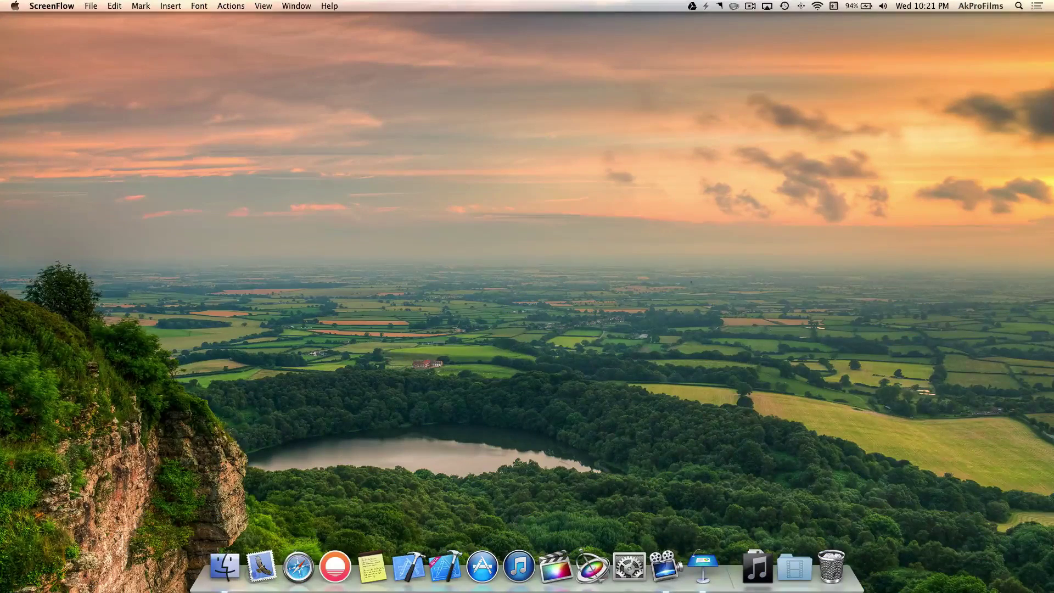
Step: Launch Keynote and start a new presentation using the White theme
{"action": "left_click", "coordinate": [697, 558]}
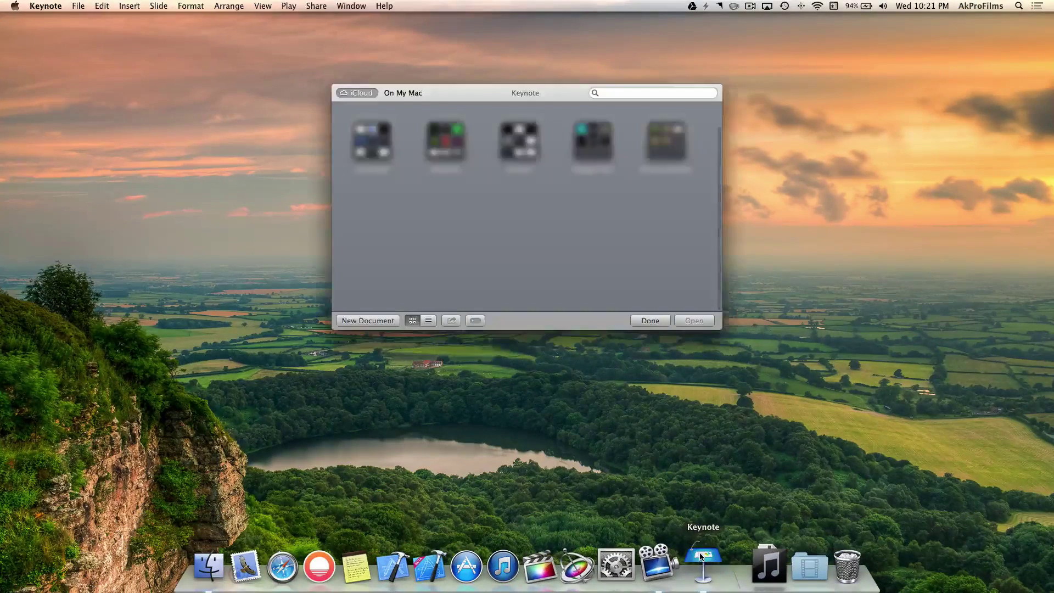
{"action": "left_click", "coordinate": [351, 322]}
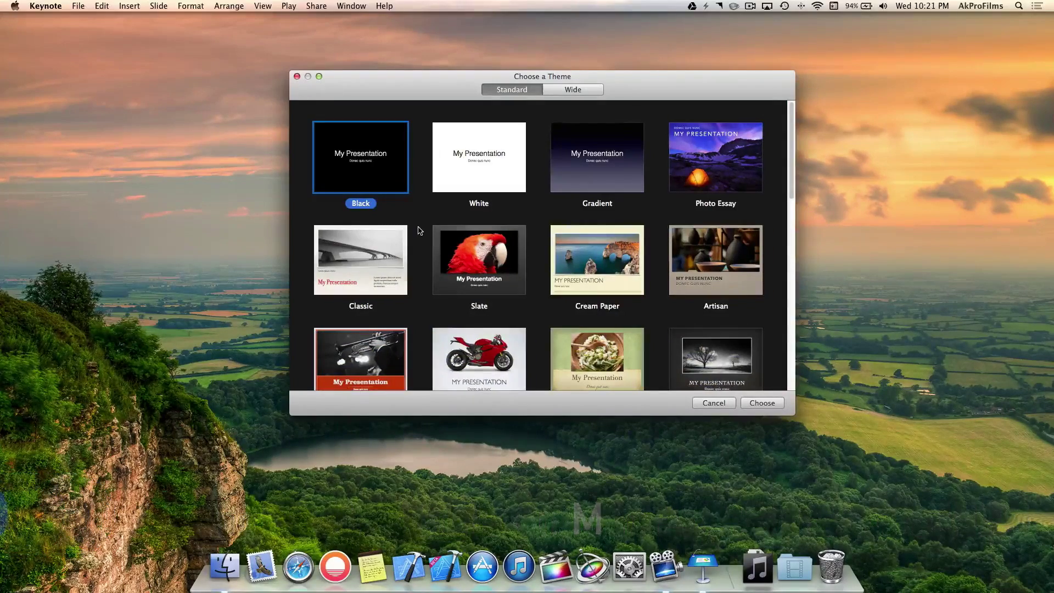
{"action": "scroll", "coordinate": [421, 241], "scroll_direction": "down", "scroll_amount": 15}
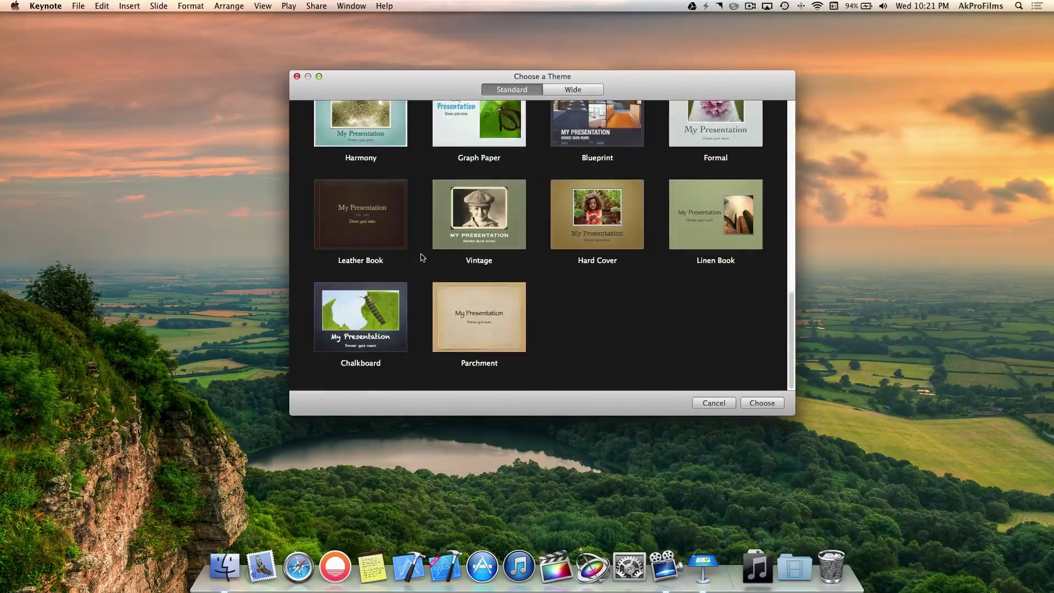
{"action": "scroll", "coordinate": [421, 258], "scroll_direction": "up", "scroll_amount": 15}
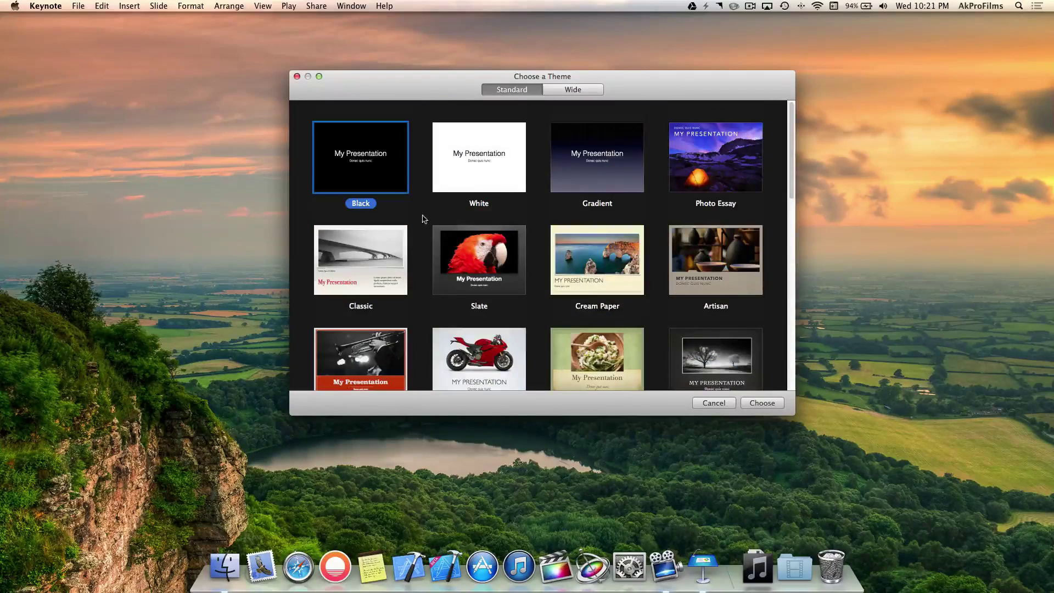
{"action": "left_click", "coordinate": [445, 177]}
Step: Open the White-theme presentation and delete the title and subtitle placeholders
{"action": "double_click", "coordinate": [445, 177]}
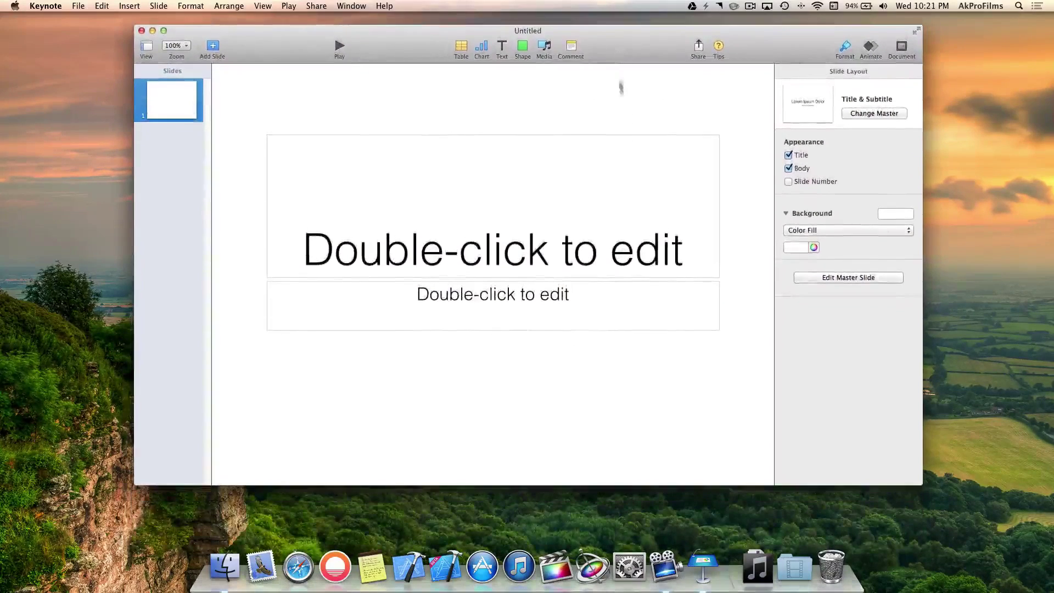
{"action": "left_click_drag", "start_coordinate": [646, 366], "coordinate": [547, 231]}
{"action": "key", "text": "Delete"}
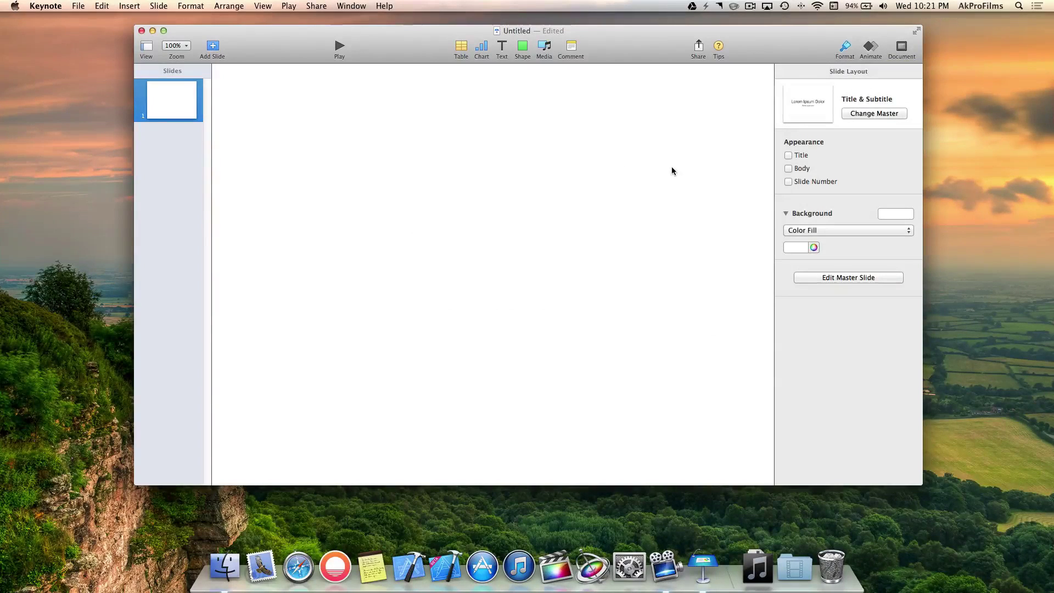
Step: Set a custom slide size of 1000 x 1000
{"action": "left_click", "coordinate": [901, 47]}
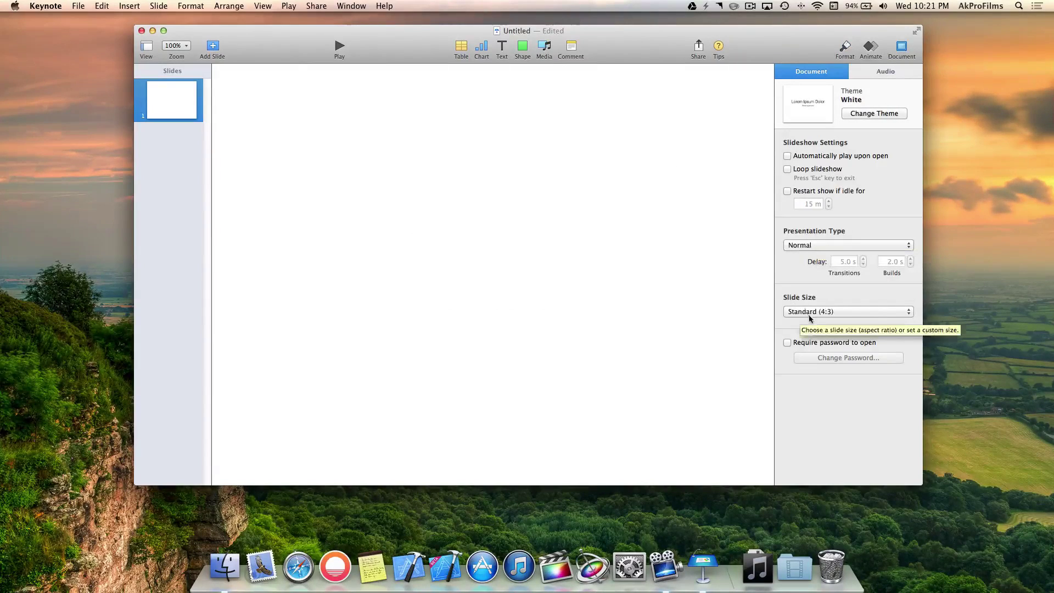
{"action": "left_click", "coordinate": [802, 312]}
{"action": "left_click", "coordinate": [807, 336]}
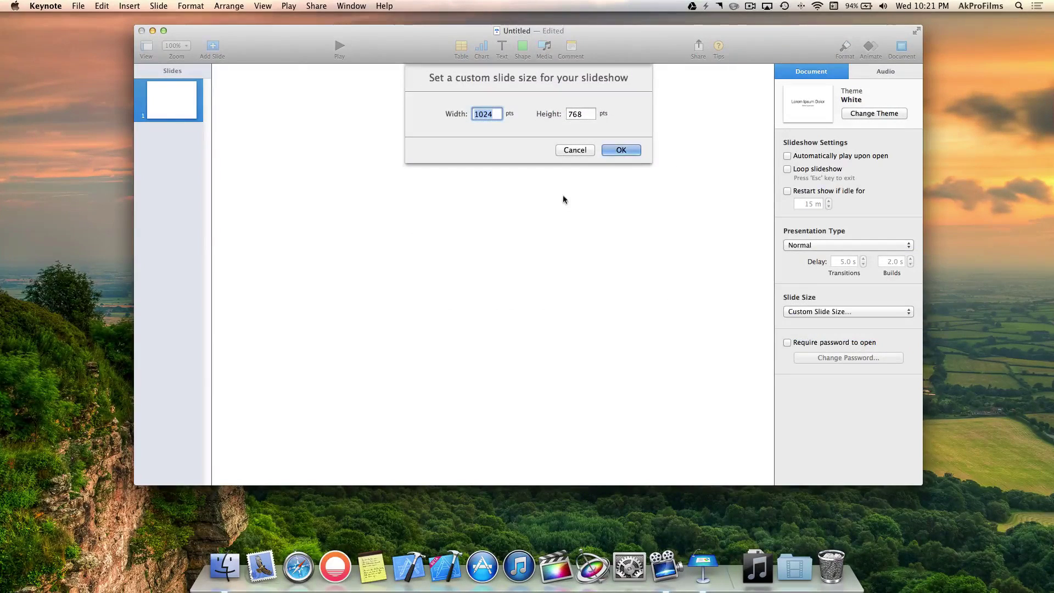
{"action": "type", "text": "1000"}
{"action": "key", "text": "Tab"}
{"action": "type", "text": "1000"}
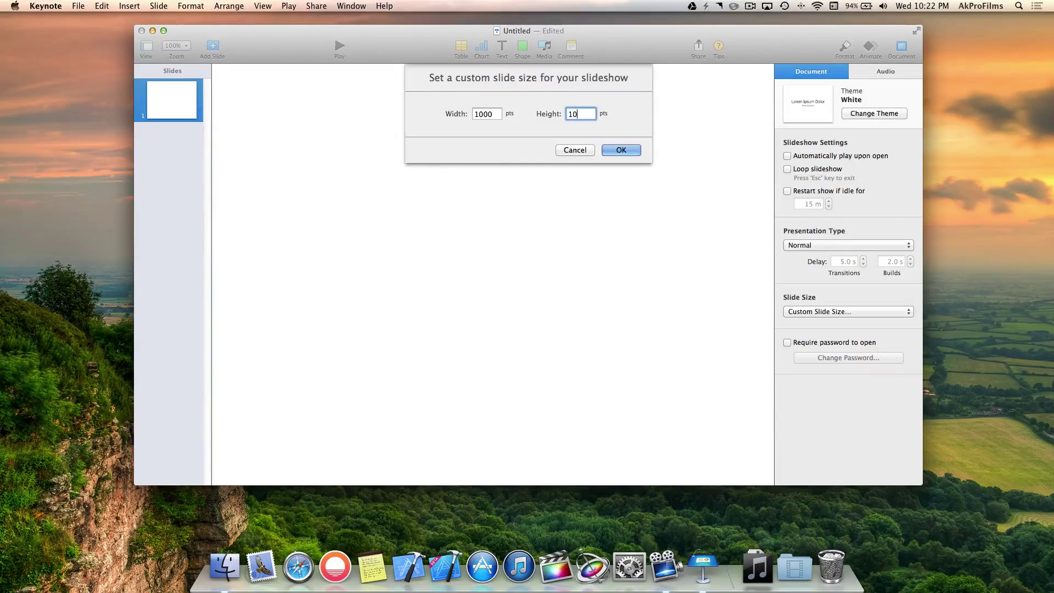
{"action": "key", "text": "Return"}
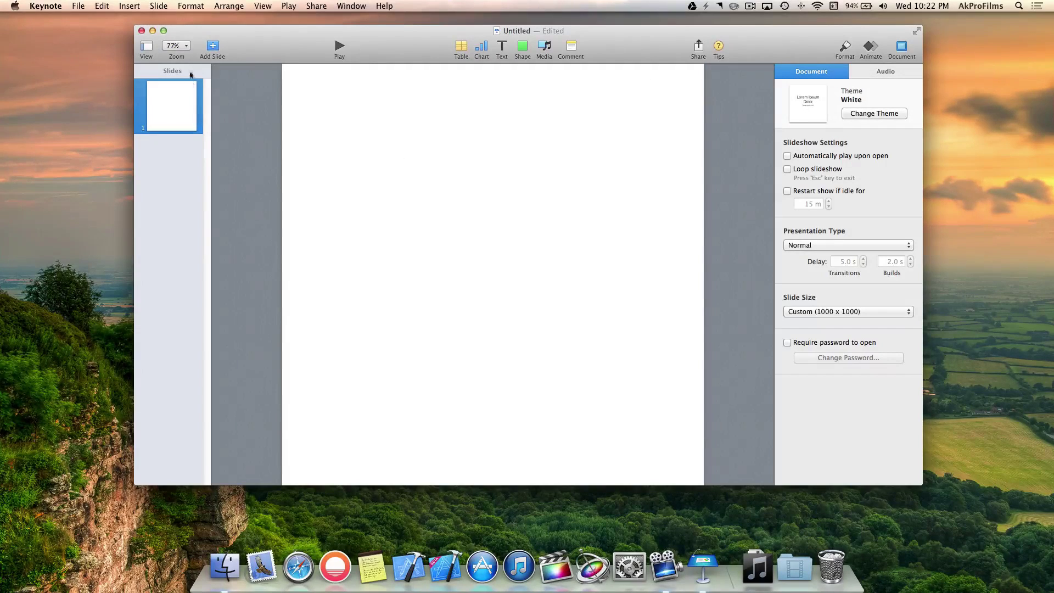
Step: Set the view zoom to 75%
{"action": "left_click", "coordinate": [175, 46]}
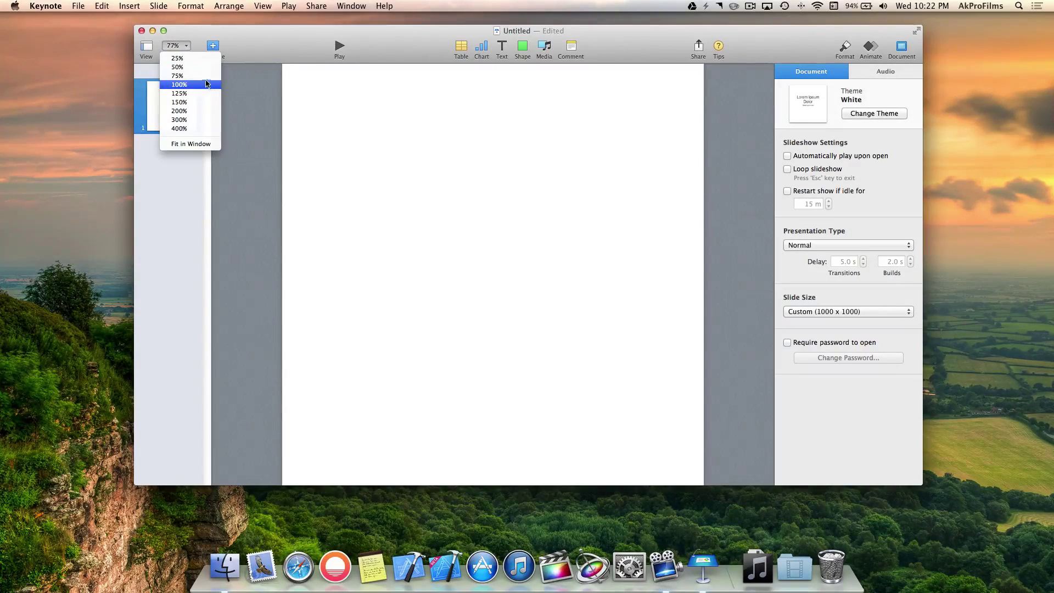
{"action": "left_click", "coordinate": [177, 45]}
{"action": "left_click", "coordinate": [177, 45]}
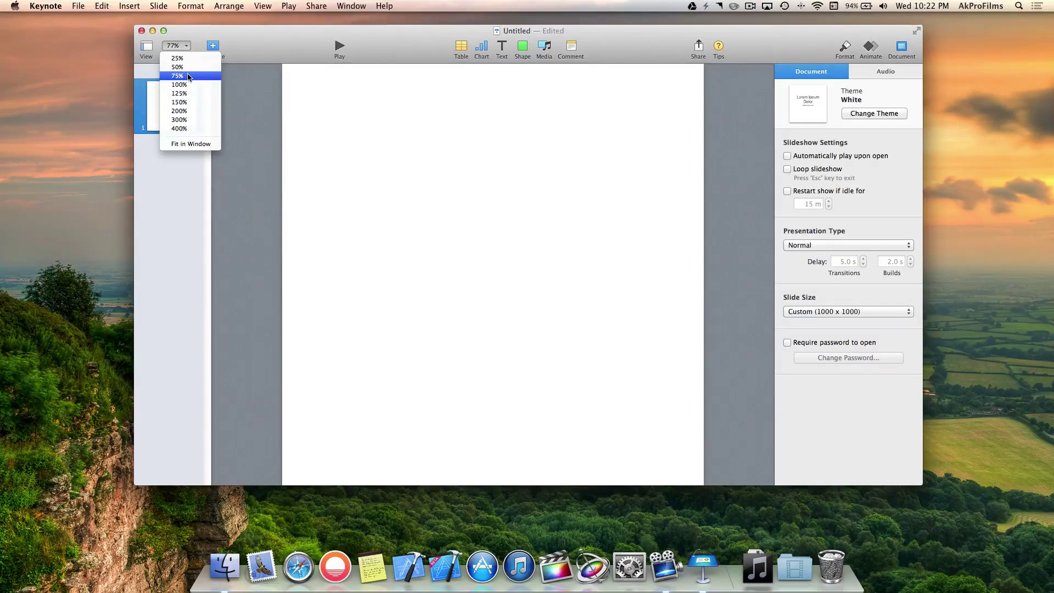
{"action": "left_click", "coordinate": [187, 76]}
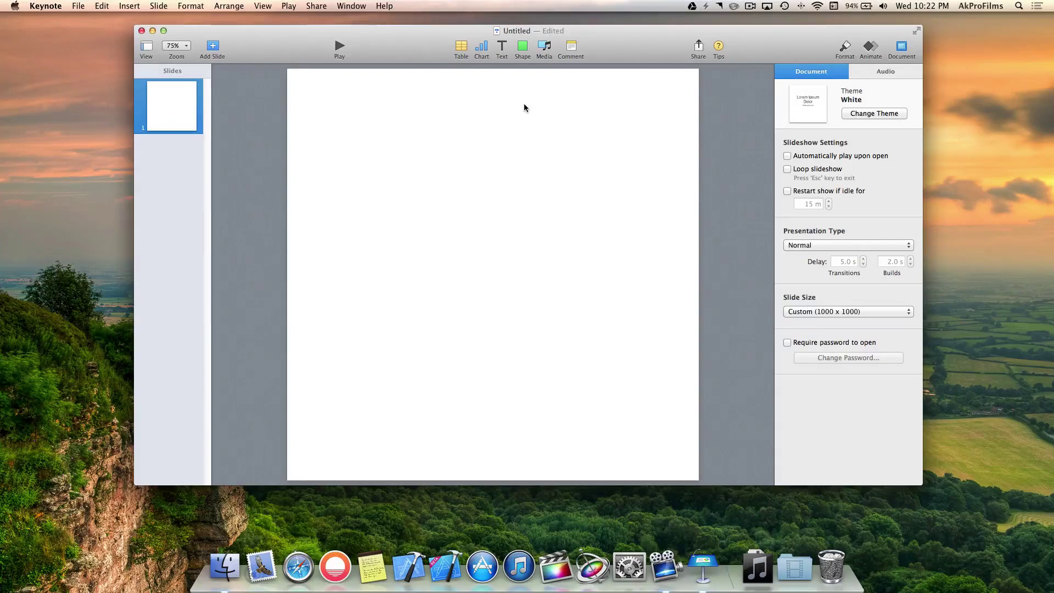
Step: Insert a circle and enlarge it to about 977 pt so it fills the square slide
{"action": "left_click", "coordinate": [524, 47]}
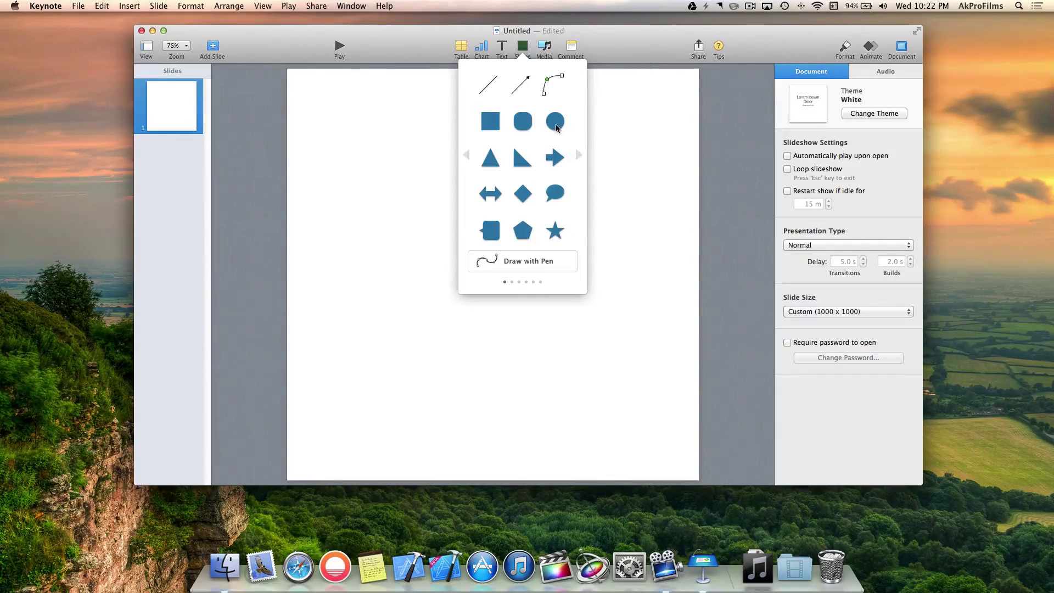
{"action": "left_click", "coordinate": [556, 123]}
{"action": "left_click_drag", "start_coordinate": [503, 266], "coordinate": [317, 100]}
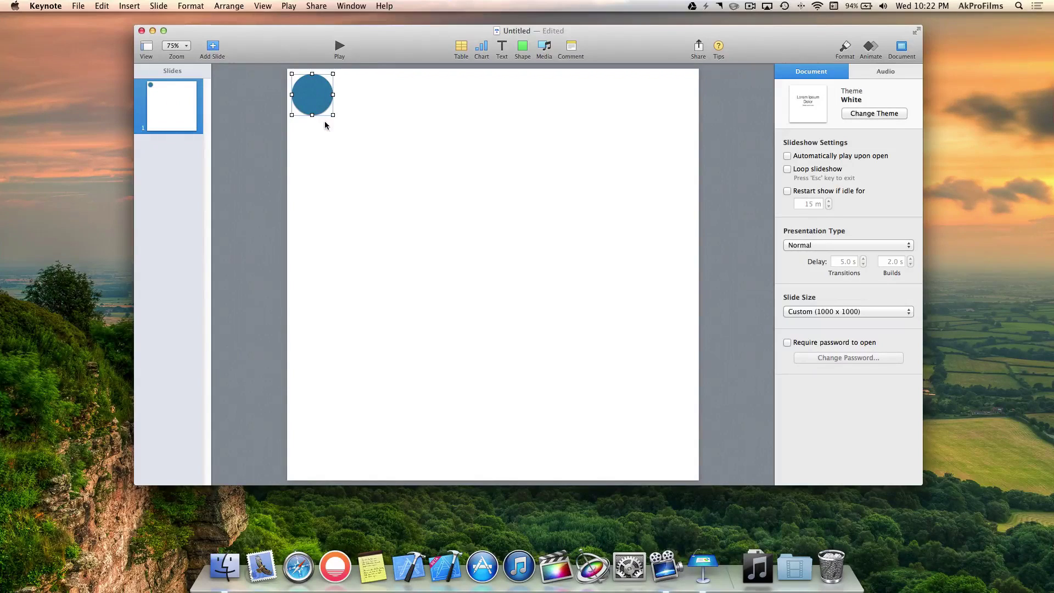
{"action": "left_click_drag", "start_coordinate": [333, 114], "coordinate": [712, 459]}
{"action": "left_click_drag", "start_coordinate": [590, 360], "coordinate": [592, 357]}
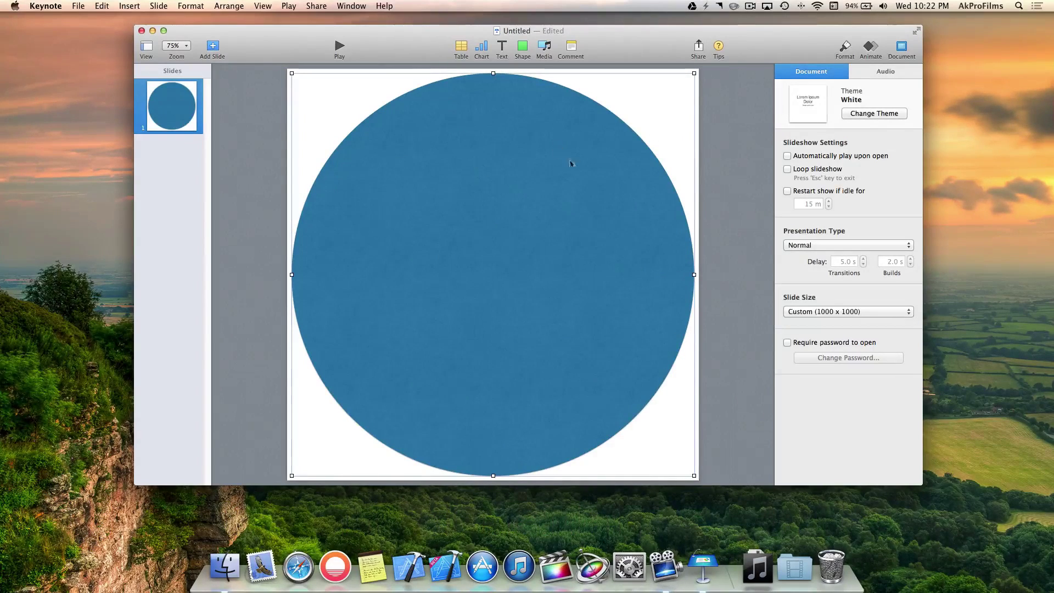
{"action": "left_click", "coordinate": [716, 151]}
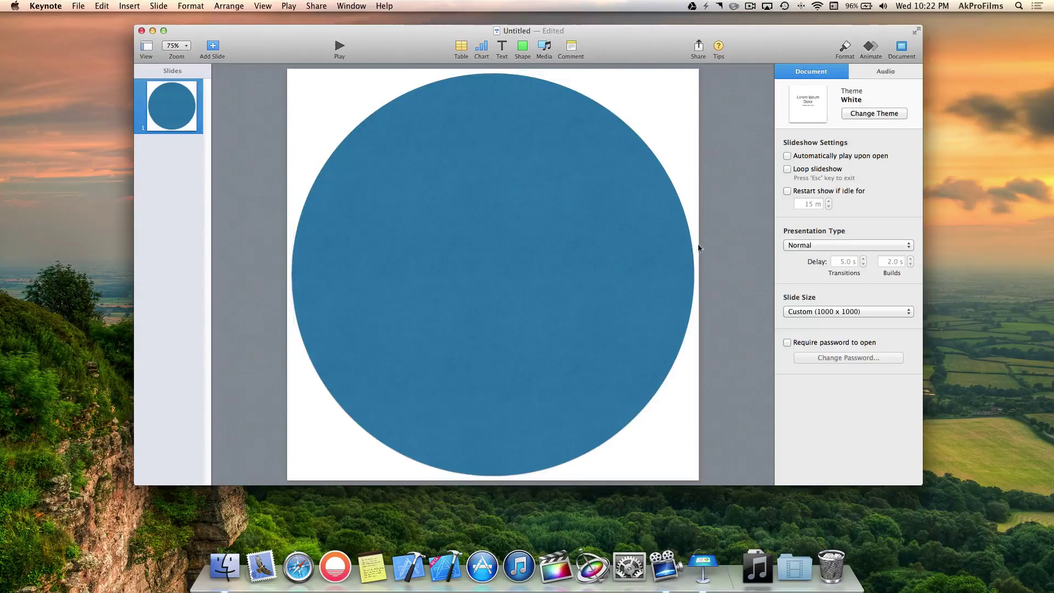
{"action": "left_click", "coordinate": [579, 130]}
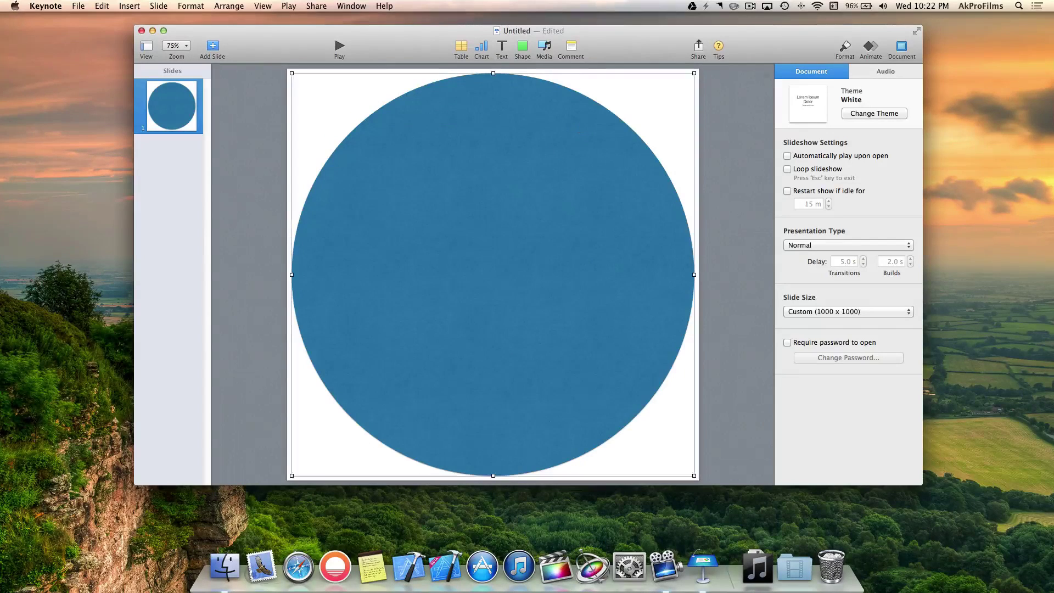
Step: Give the circle a diagonal gradient fill from light cyan to muted steel blue at 316°
{"action": "left_click", "coordinate": [845, 49]}
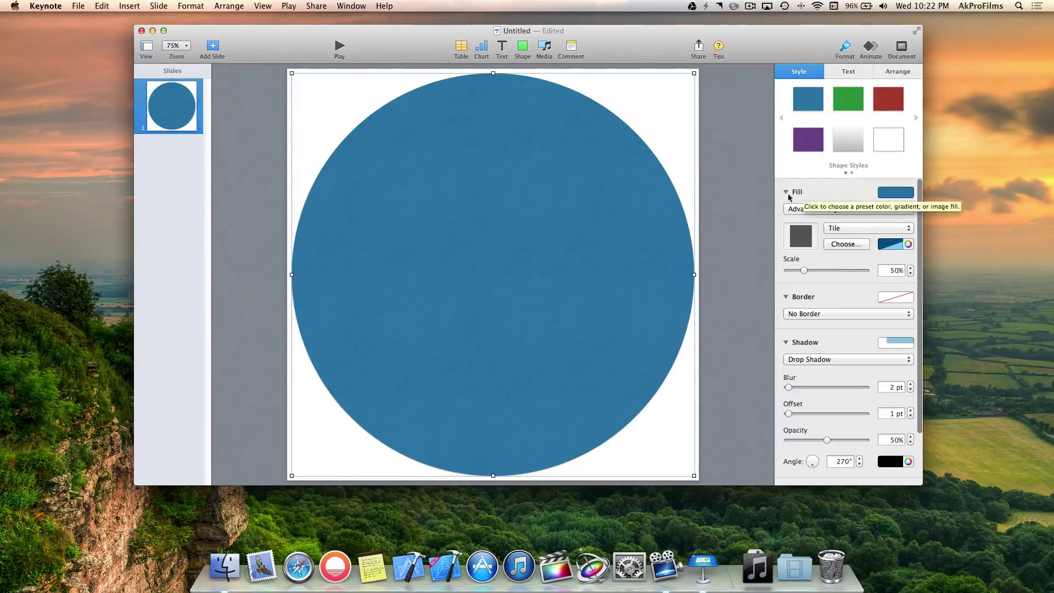
{"action": "left_click", "coordinate": [818, 208]}
{"action": "left_click", "coordinate": [807, 180]}
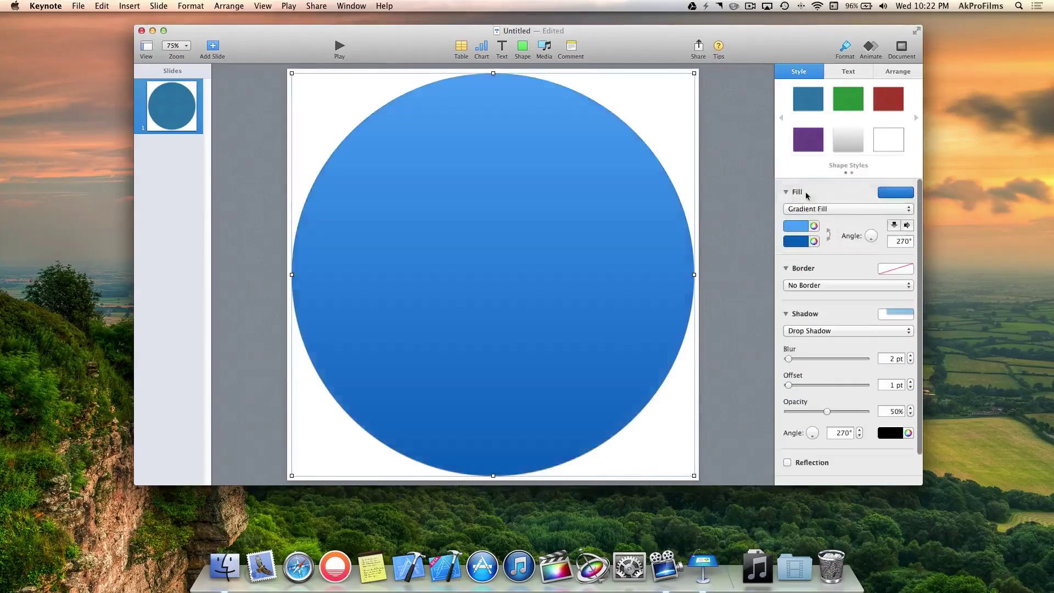
{"action": "left_click", "coordinate": [813, 241]}
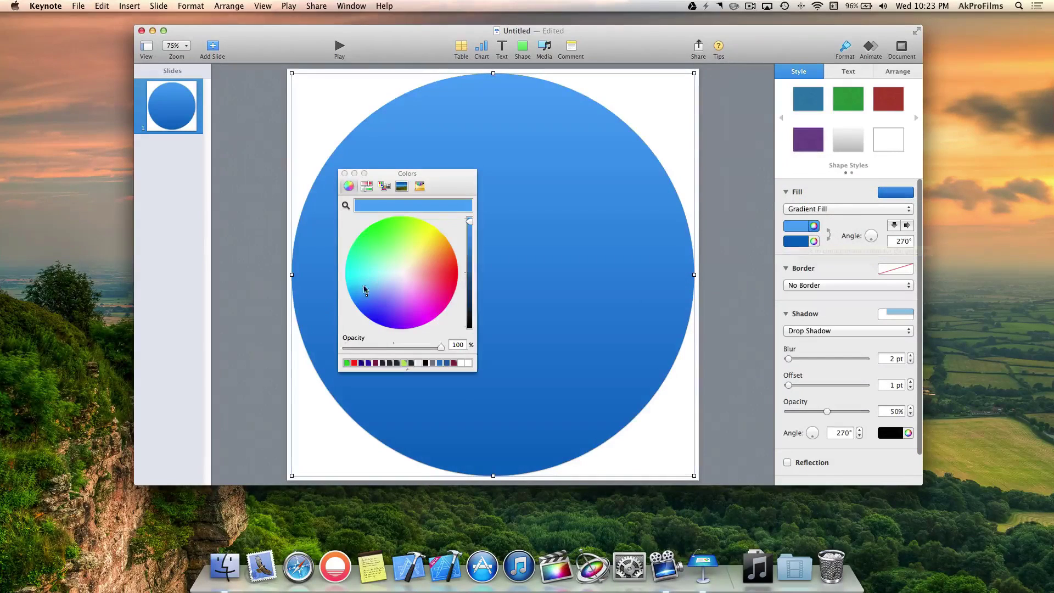
{"action": "left_click_drag", "start_coordinate": [365, 289], "coordinate": [361, 283]}
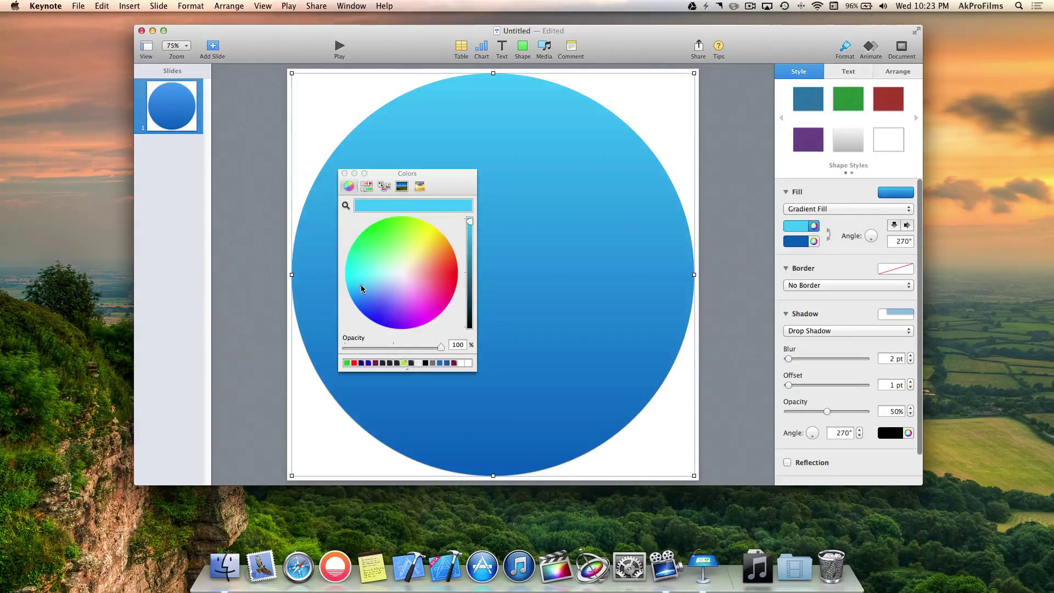
{"action": "mouse_move", "coordinate": [362, 289]}
{"action": "left_mouse_down"}
{"action": "mouse_move", "coordinate": [414, 291]}
{"action": "mouse_move", "coordinate": [450, 268]}
{"action": "mouse_move", "coordinate": [398, 260]}
{"action": "mouse_move", "coordinate": [359, 286]}
{"action": "left_mouse_up"}
{"action": "left_click", "coordinate": [799, 241]}
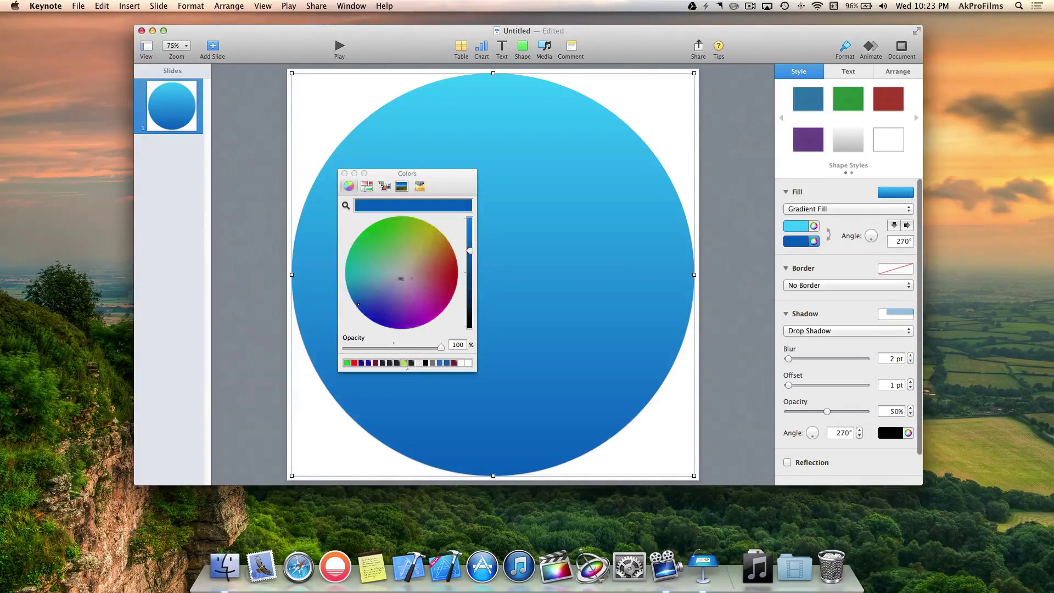
{"action": "left_click_drag", "start_coordinate": [401, 278], "coordinate": [366, 290]}
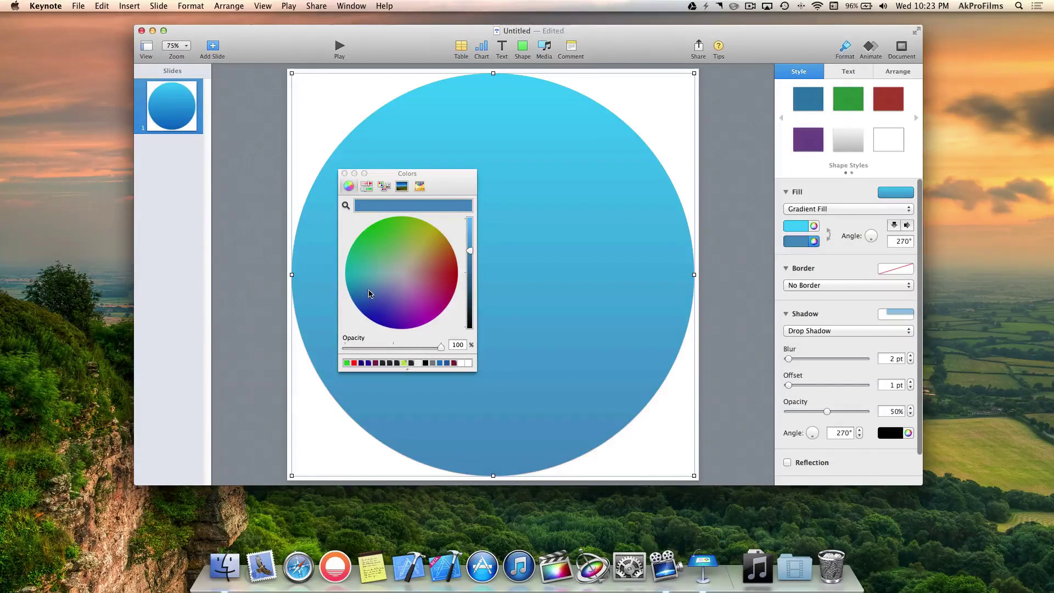
{"action": "left_click", "coordinate": [345, 174]}
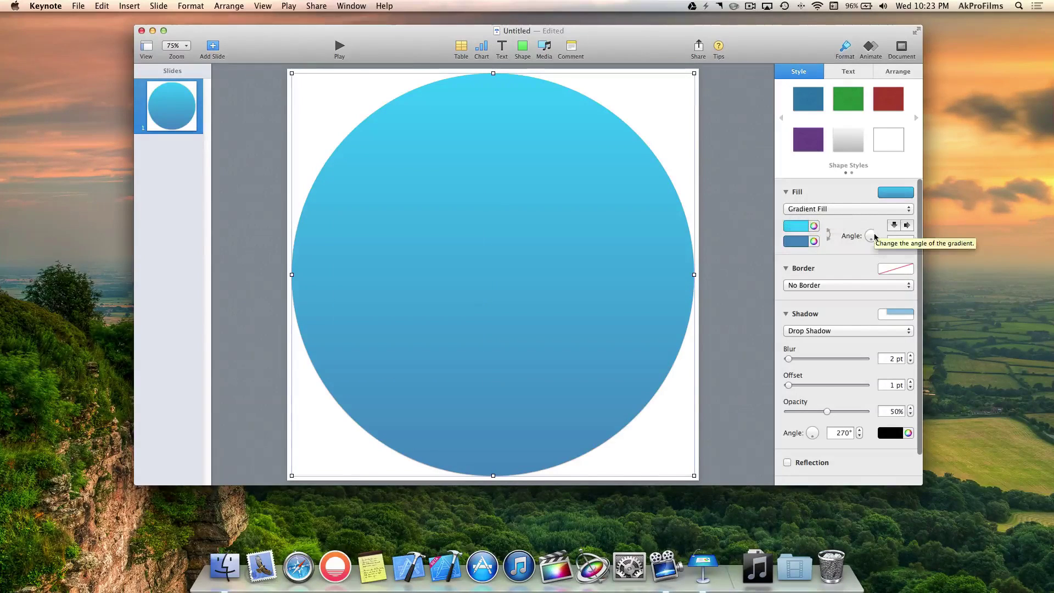
{"action": "left_click_drag", "start_coordinate": [871, 236], "coordinate": [875, 241]}
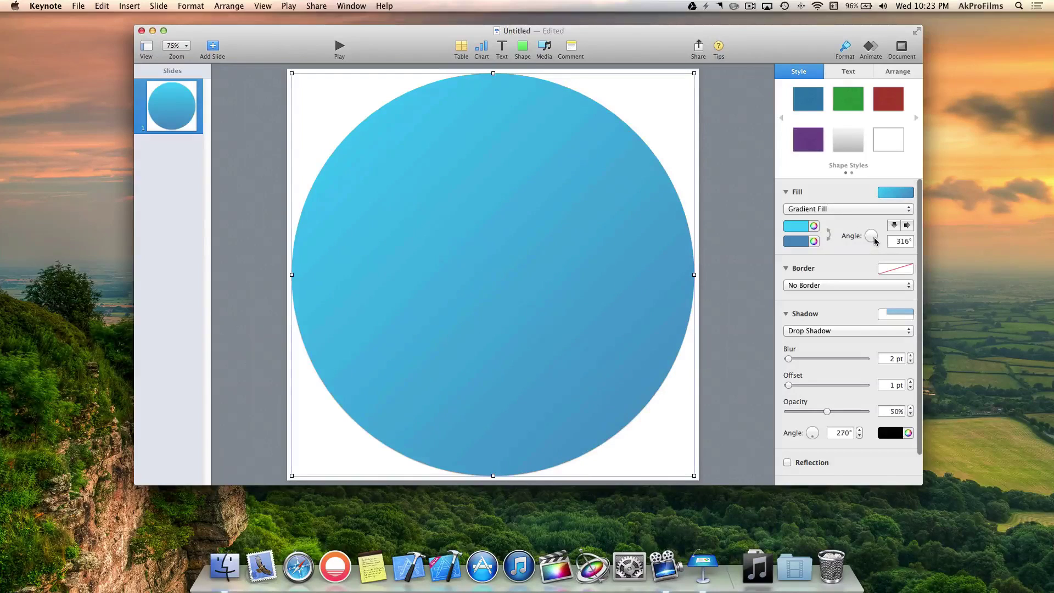
{"action": "left_click", "coordinate": [722, 285]}
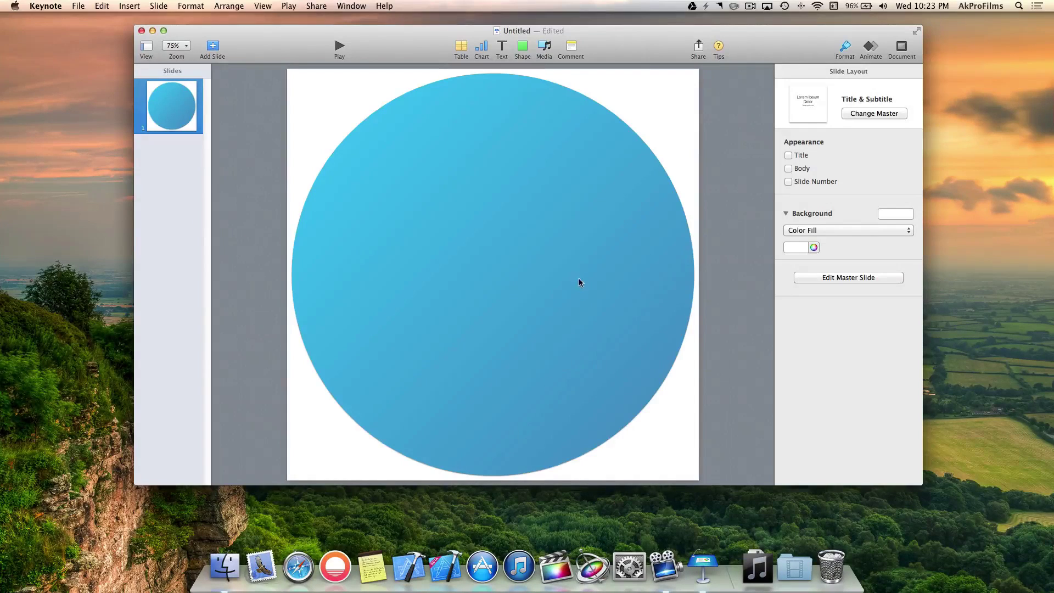
{"action": "left_click", "coordinate": [568, 212]}
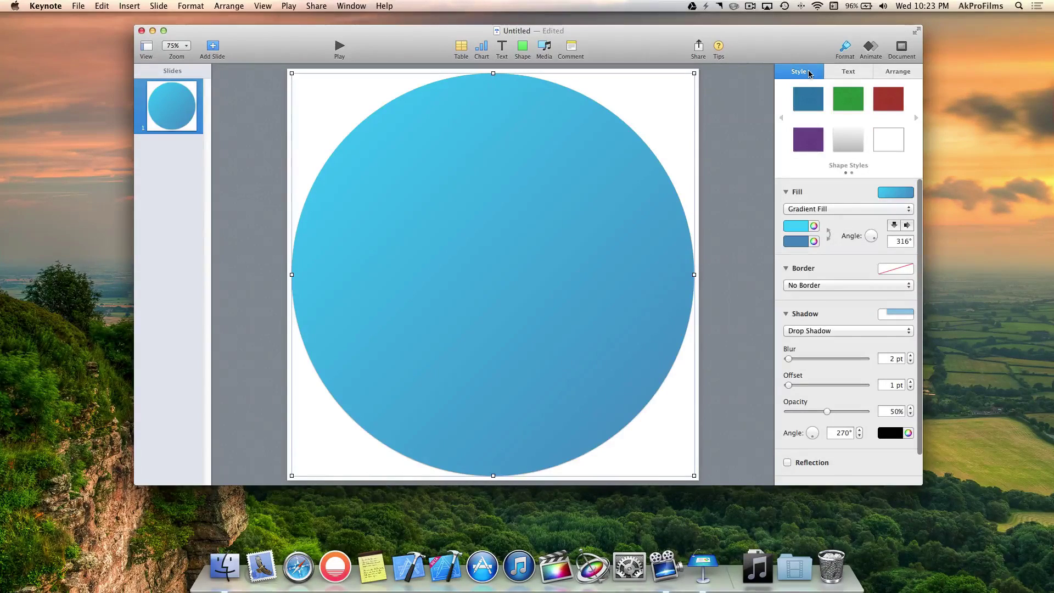
Step: Set the circle's shadow to None
{"action": "left_click", "coordinate": [822, 330]}
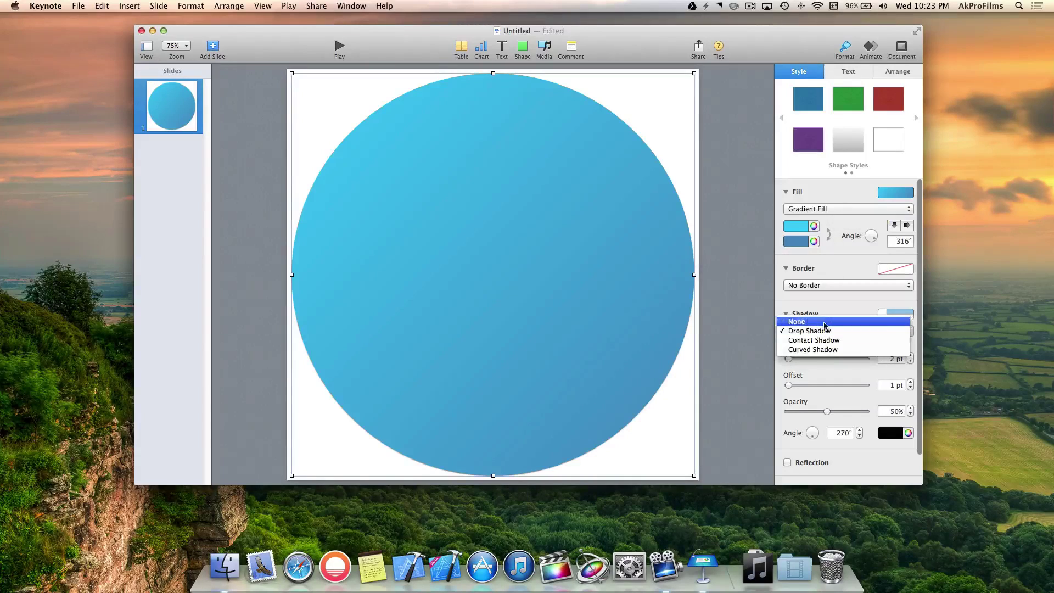
{"action": "left_click", "coordinate": [799, 321]}
{"action": "left_click", "coordinate": [743, 306]}
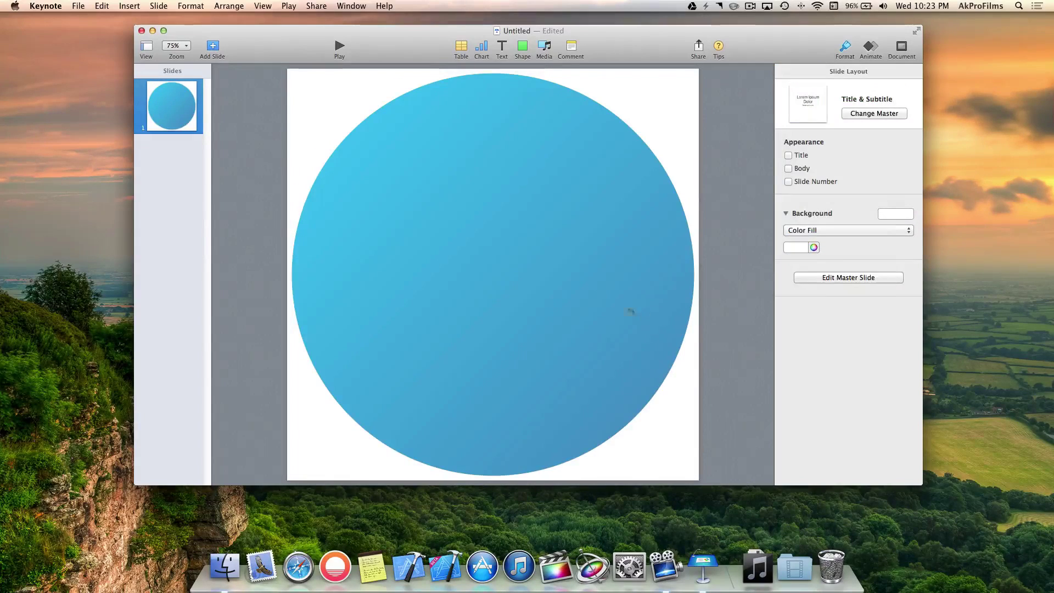
{"action": "left_click", "coordinate": [578, 258]}
{"action": "left_click", "coordinate": [731, 197]}
Step: Add an 'ak' text box in DIN Alternate at 550 pt and move it up in the circle
{"action": "left_click", "coordinate": [504, 52]}
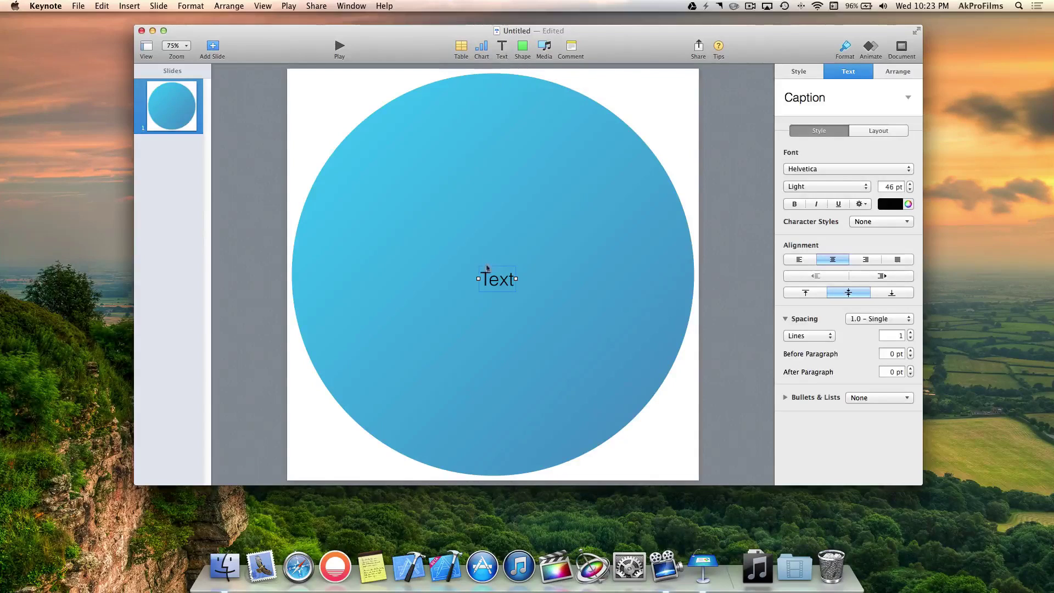
{"action": "double_click", "coordinate": [506, 283]}
{"action": "left_click_drag", "start_coordinate": [506, 282], "coordinate": [461, 267]}
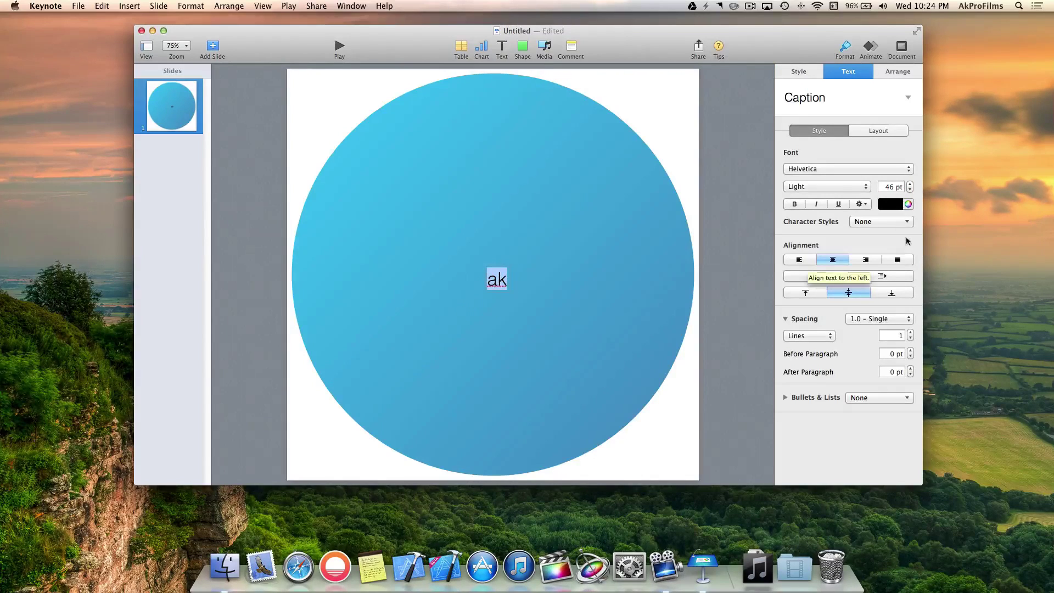
{"action": "left_click", "coordinate": [854, 169]}
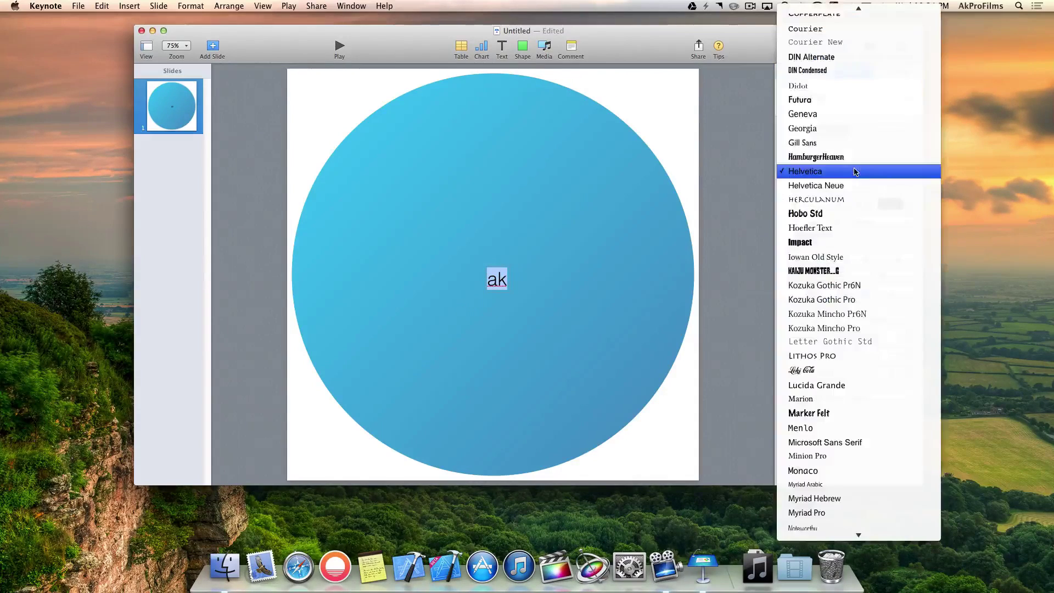
{"action": "left_click", "coordinate": [846, 58]}
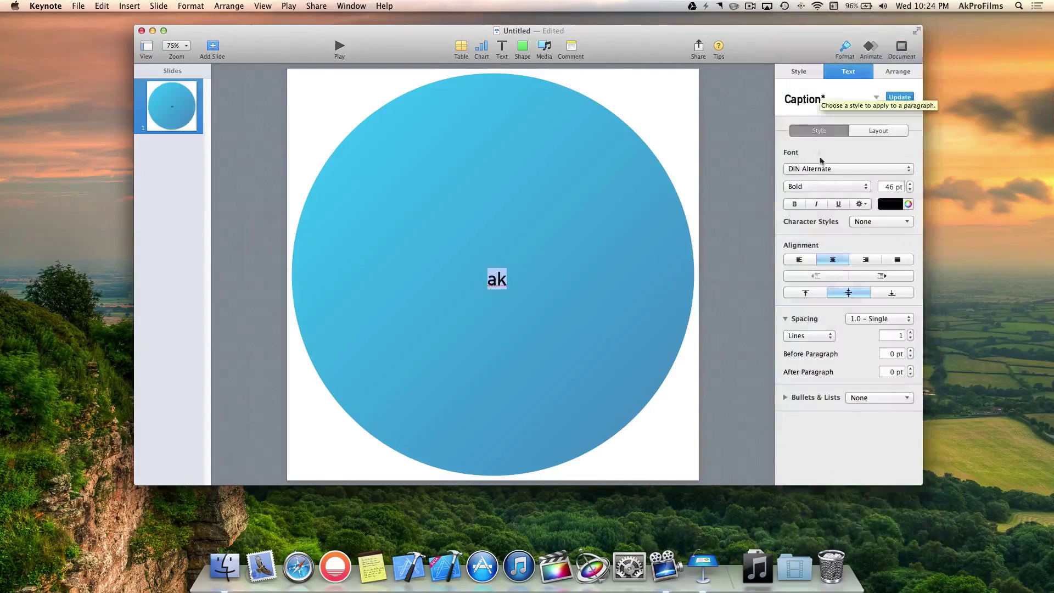
{"action": "left_click", "coordinate": [884, 186]}
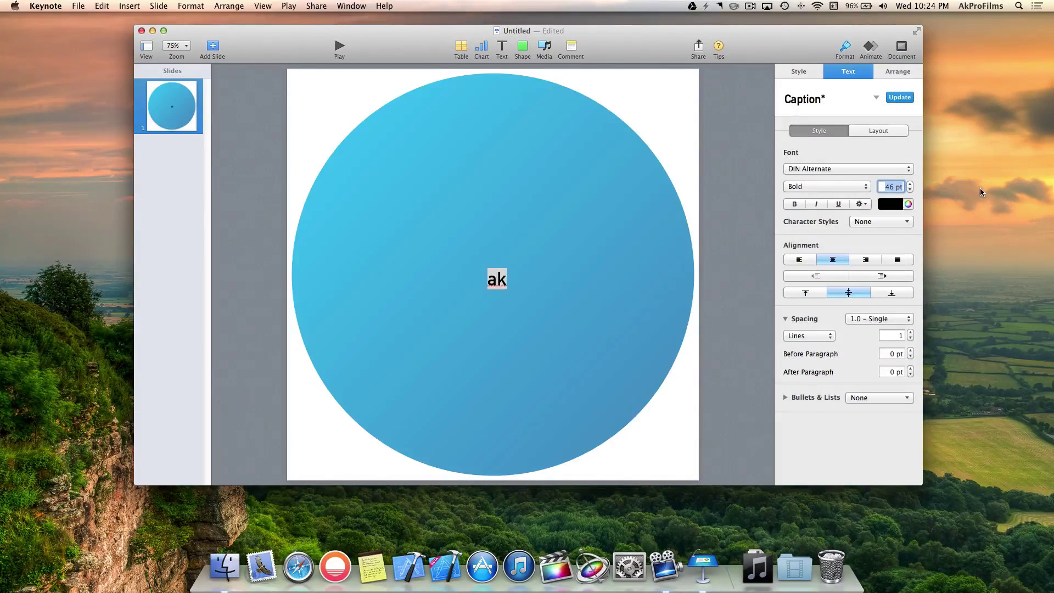
{"action": "type", "text": "500"}
{"action": "key", "text": "BackSpace"}
{"action": "type", "text": "50"}
{"action": "key", "text": "Return"}
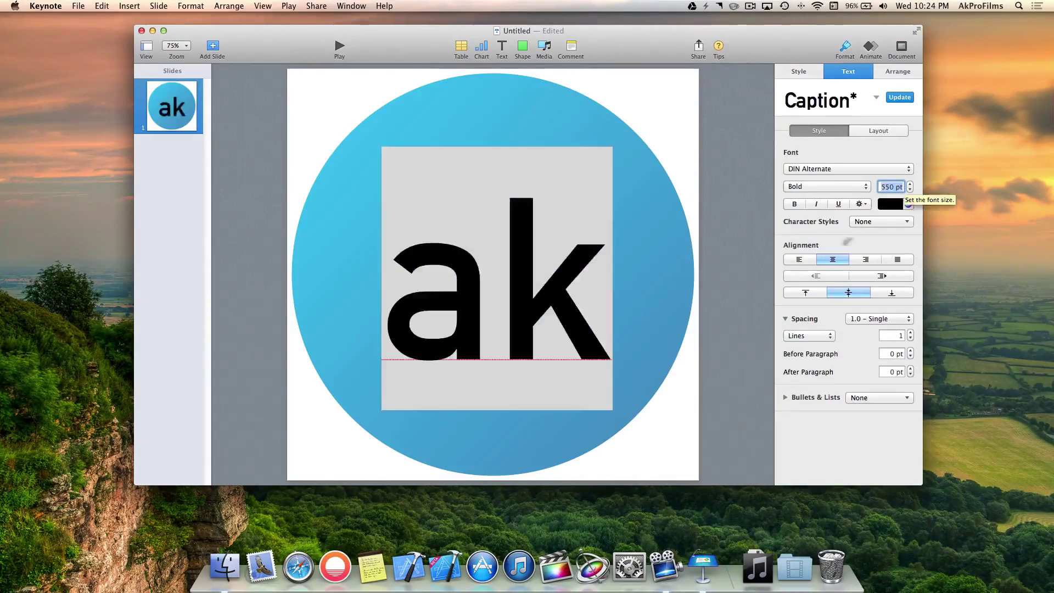
{"action": "left_click", "coordinate": [740, 274]}
{"action": "left_click_drag", "start_coordinate": [523, 319], "coordinate": [471, 242]}
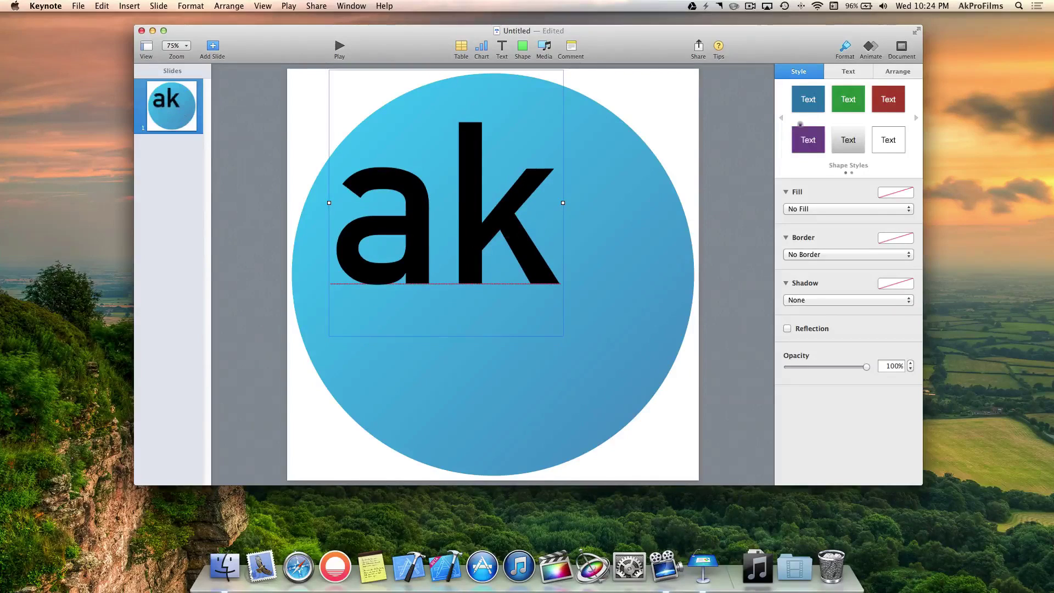
Step: Make the 'ak' text white and nudge it into position
{"action": "left_click", "coordinate": [848, 73]}
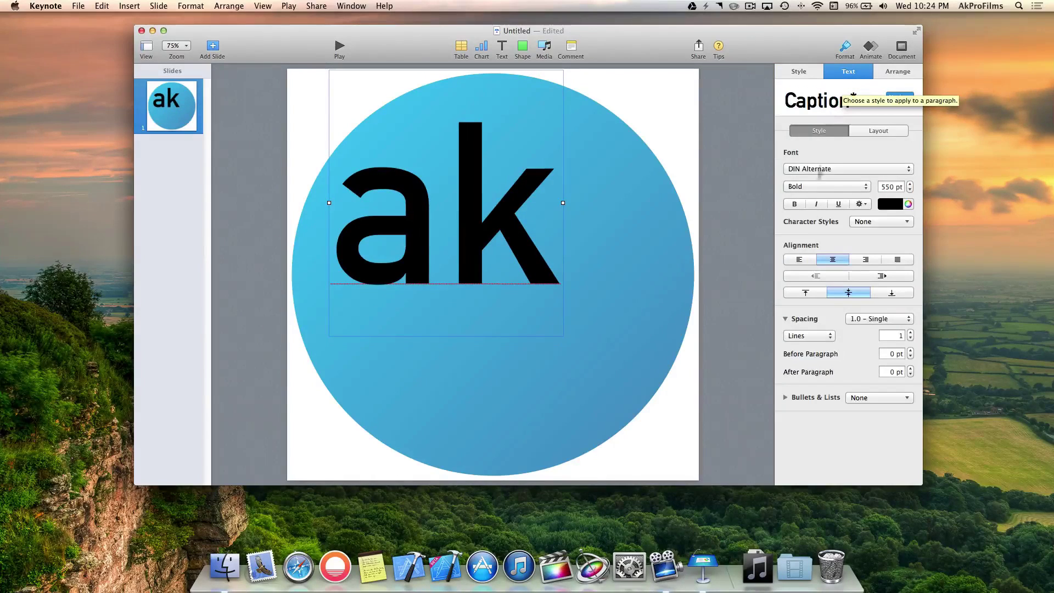
{"action": "left_click", "coordinate": [909, 204]}
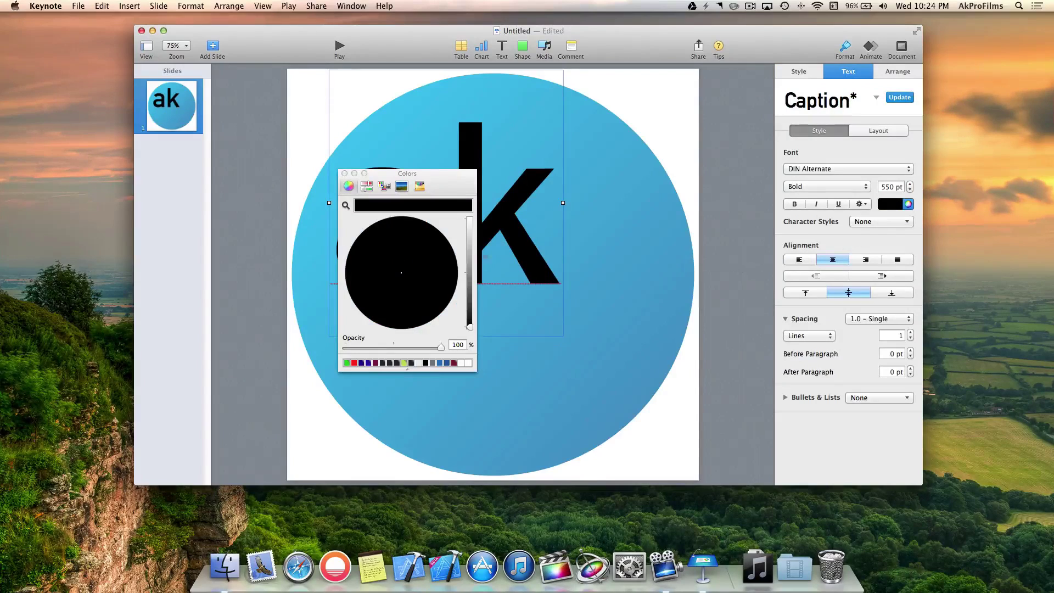
{"action": "left_click_drag", "start_coordinate": [470, 243], "coordinate": [470, 219]}
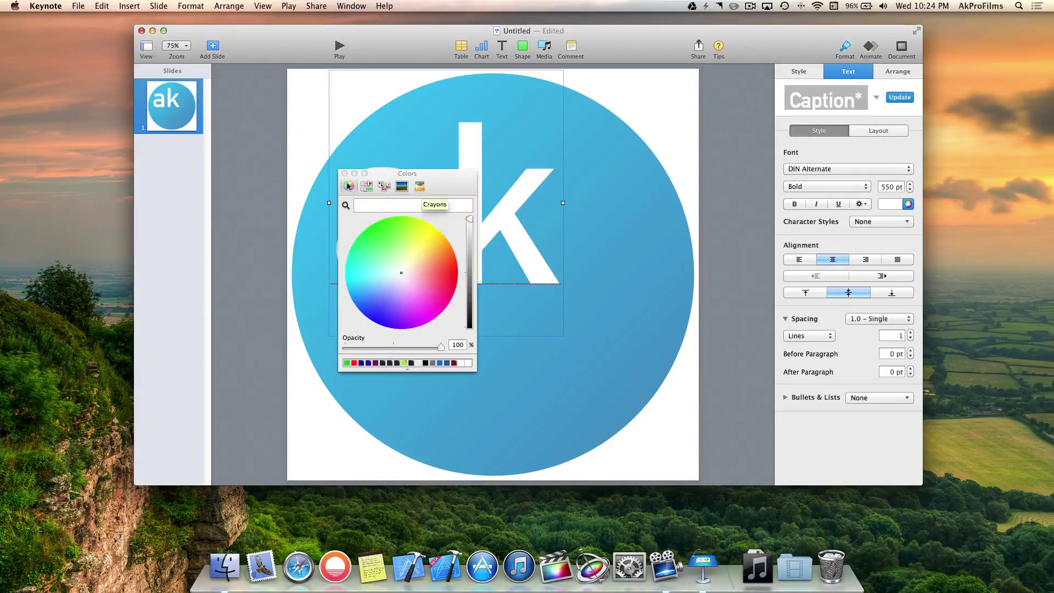
{"action": "left_click", "coordinate": [344, 174]}
{"action": "left_click", "coordinate": [246, 195]}
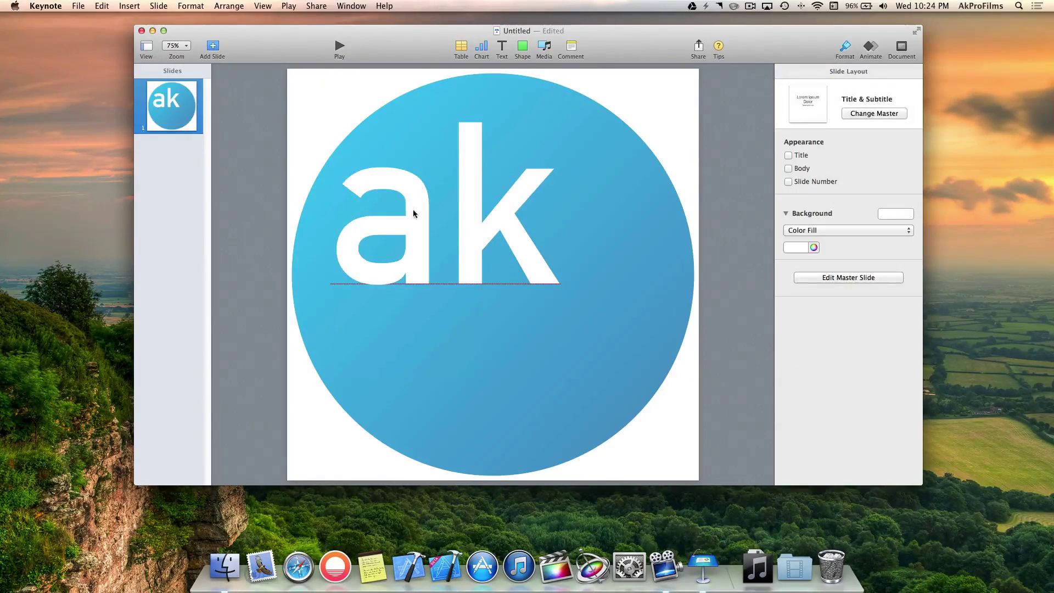
{"action": "left_click_drag", "start_coordinate": [413, 216], "coordinate": [409, 211]}
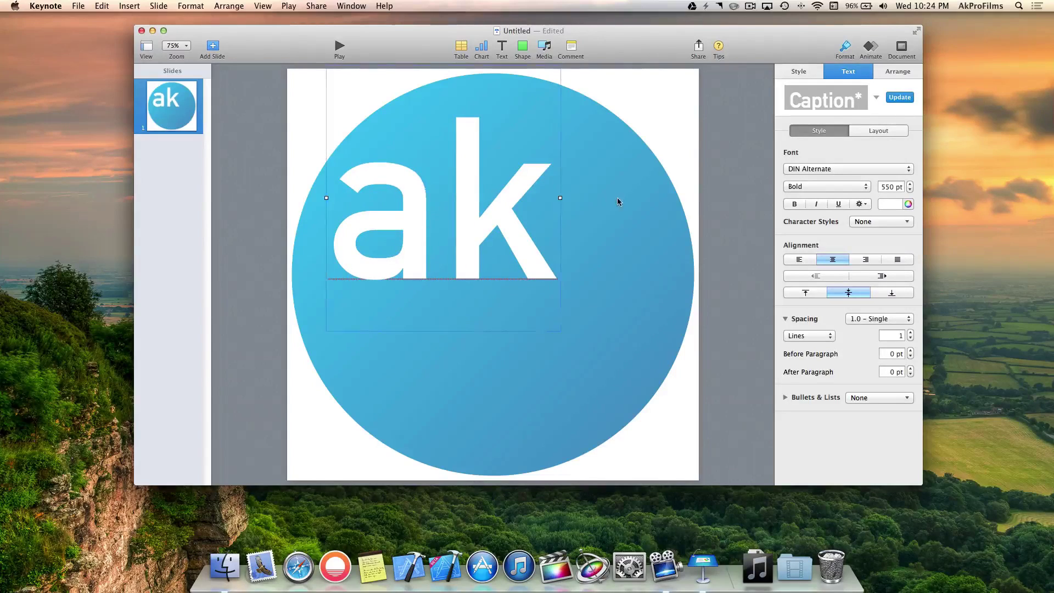
{"action": "left_click", "coordinate": [712, 187]}
{"action": "left_click_drag", "start_coordinate": [482, 224], "coordinate": [483, 222]}
Step: Enlarge 'ak' to 600 pt and shift it slightly right and down
{"action": "double_click", "coordinate": [482, 222]}
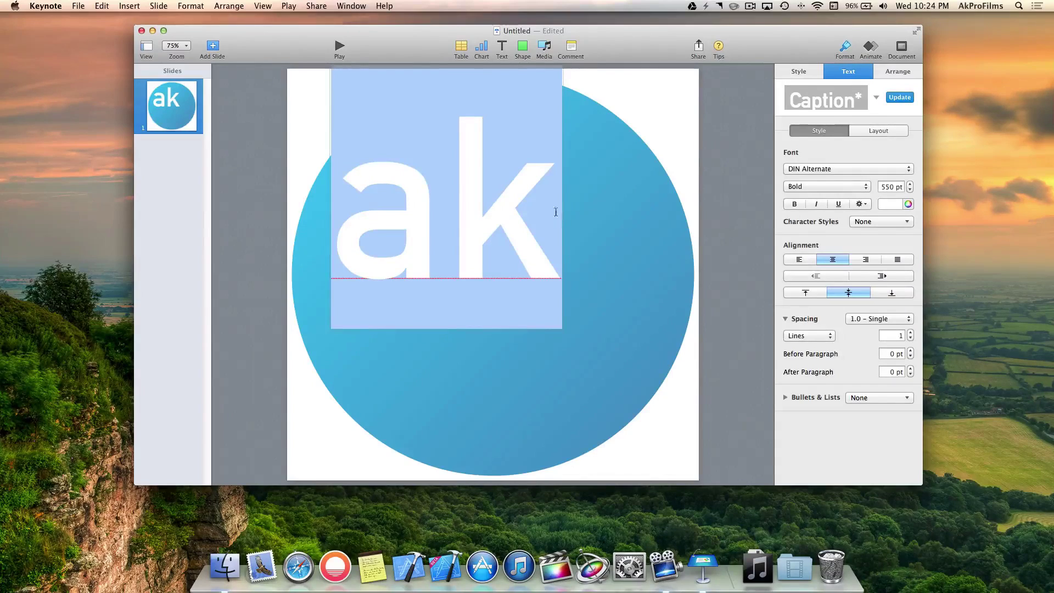
{"action": "left_click", "coordinate": [882, 187]}
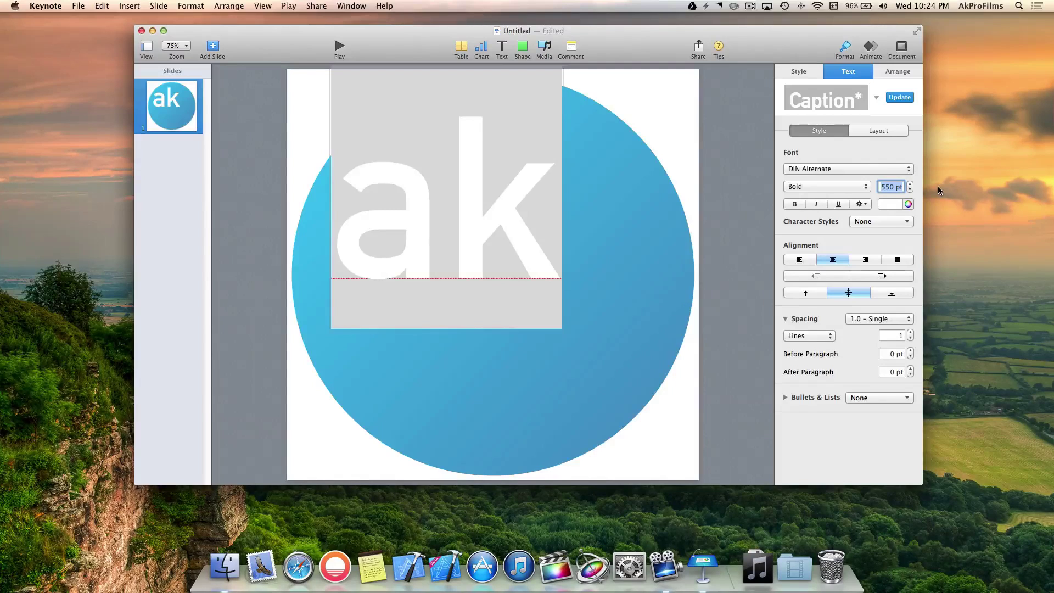
{"action": "type", "text": "600"}
{"action": "key", "text": "Return"}
{"action": "left_click", "coordinate": [595, 309]}
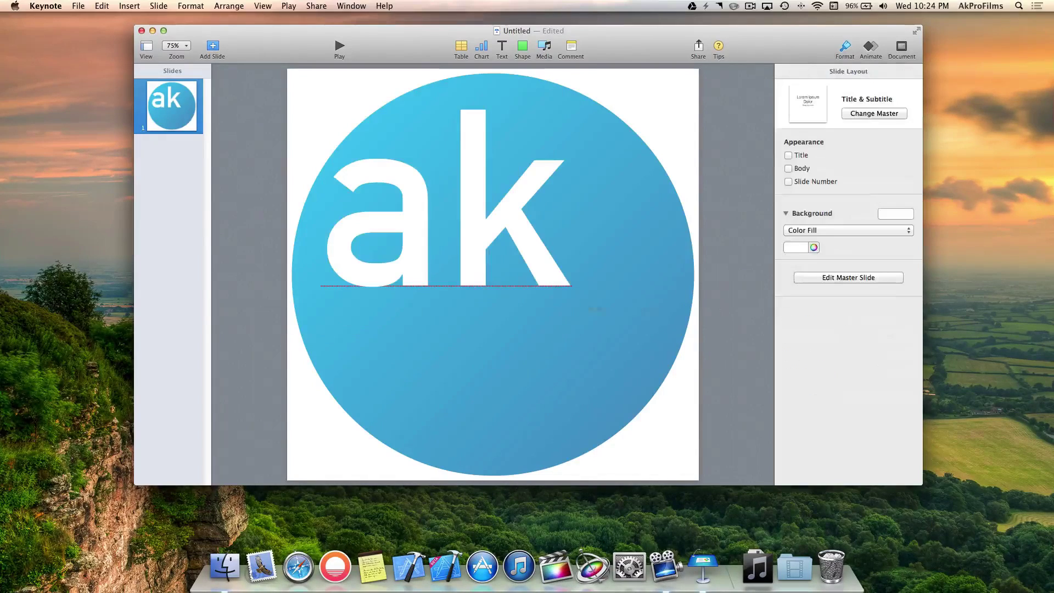
{"action": "left_click_drag", "start_coordinate": [485, 229], "coordinate": [494, 234]}
{"action": "left_click", "coordinate": [500, 230]}
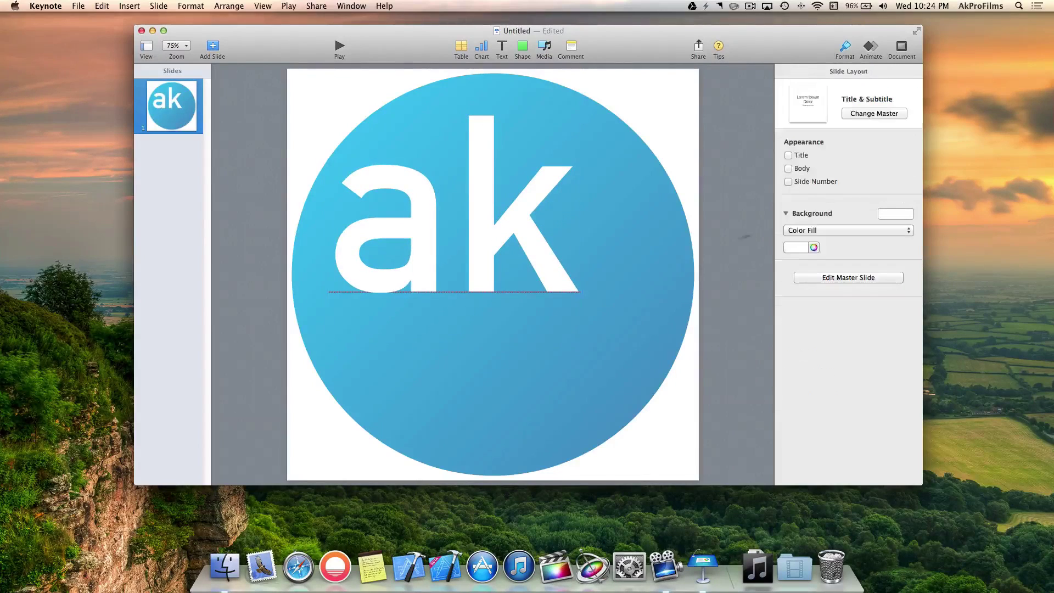
Step: Duplicate the 'ak' box below it and change the copy's text to 'pro'
{"action": "left_click", "coordinate": [510, 238]}
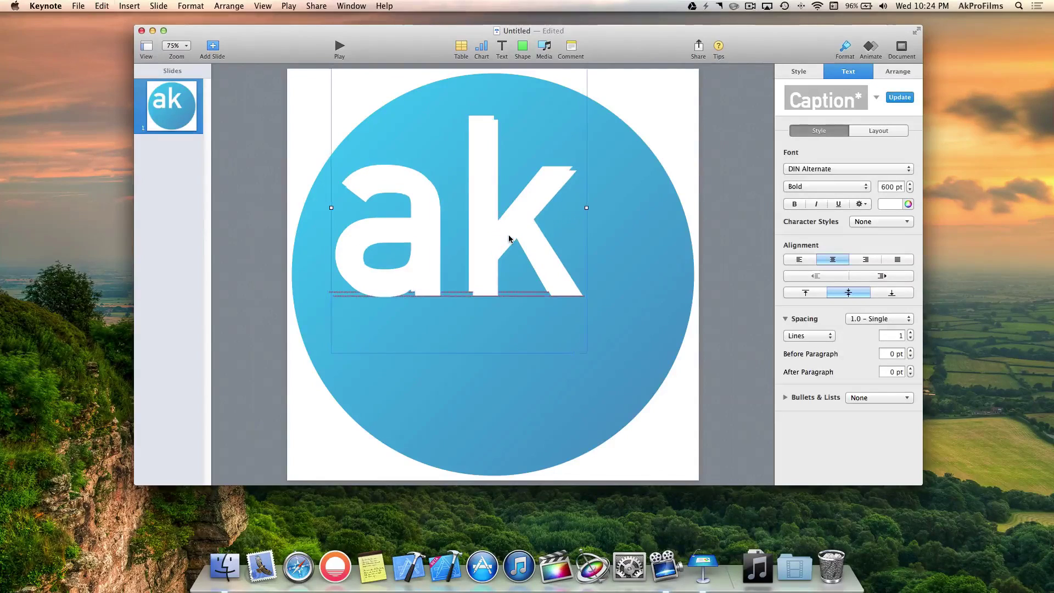
{"action": "left_click_drag", "start_coordinate": [511, 240], "coordinate": [557, 339]}
{"action": "double_click", "coordinate": [557, 338]}
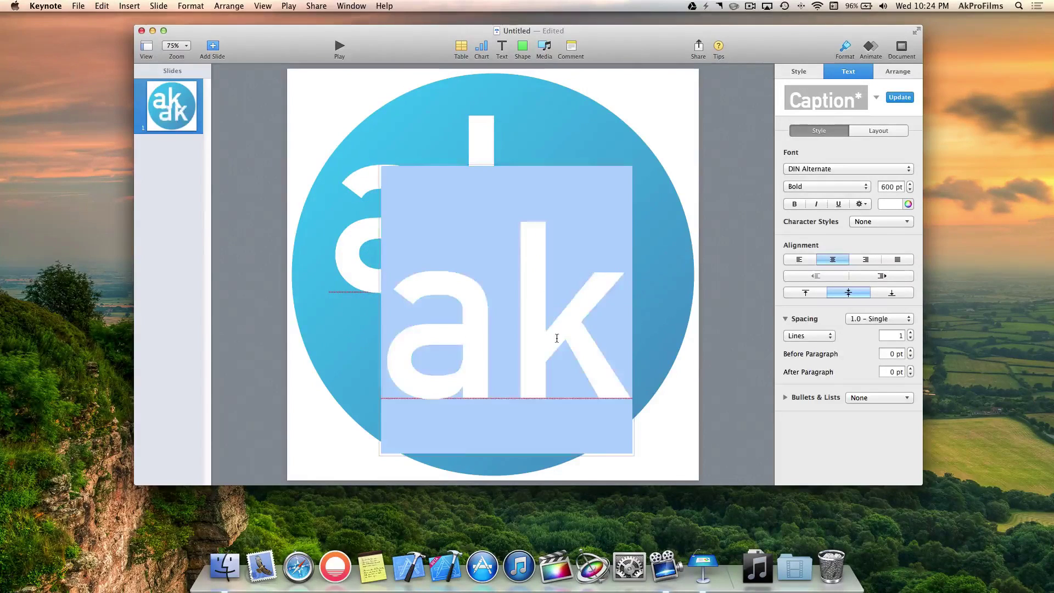
{"action": "type", "text": "pro"}
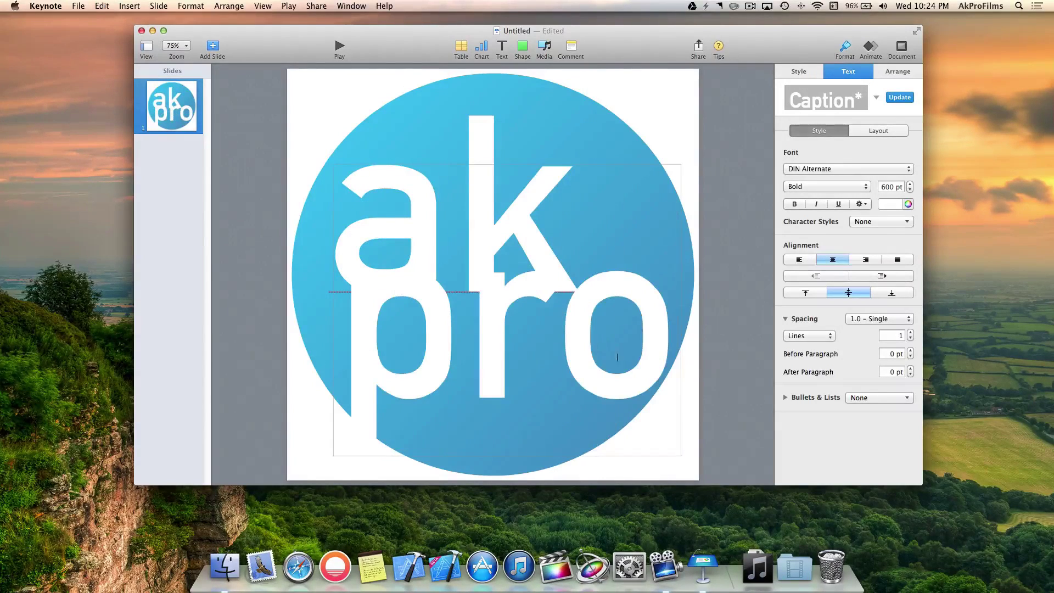
{"action": "left_click_drag", "start_coordinate": [663, 346], "coordinate": [338, 348]}
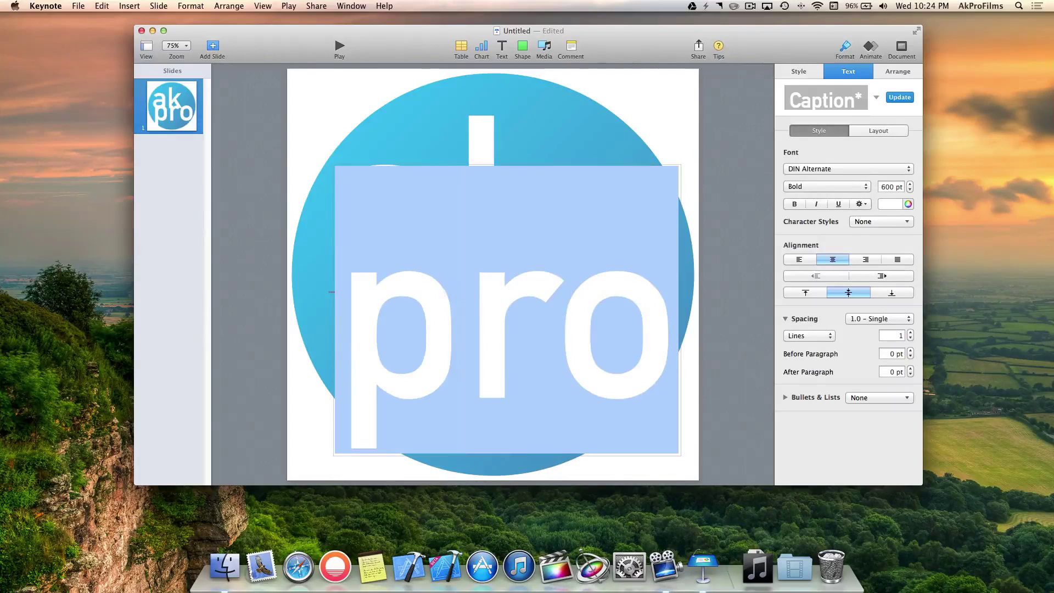
{"action": "left_click", "coordinate": [880, 187]}
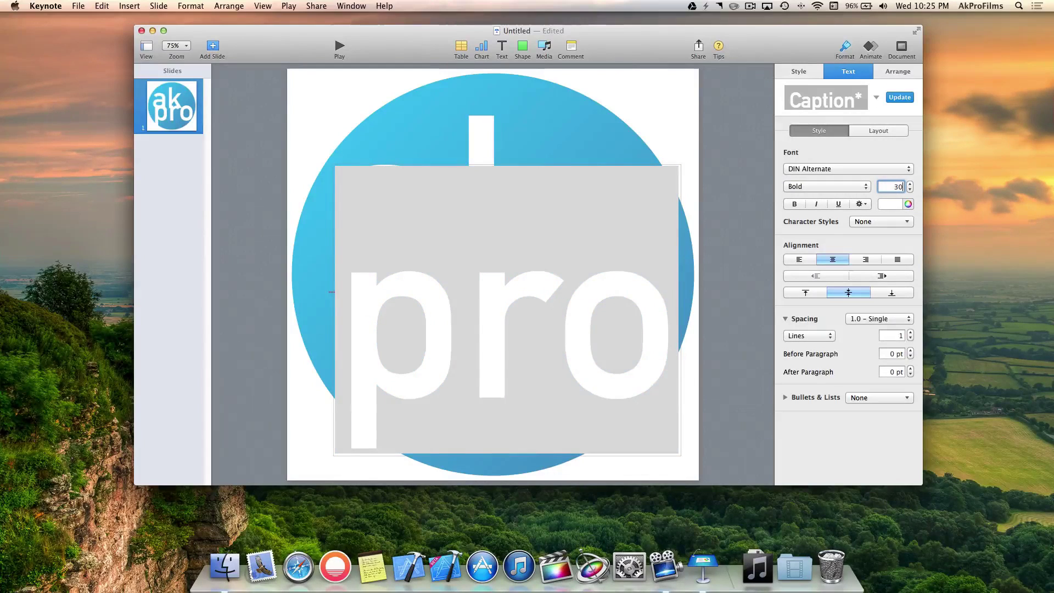
{"action": "type", "text": "300"}
{"action": "key", "text": "Return"}
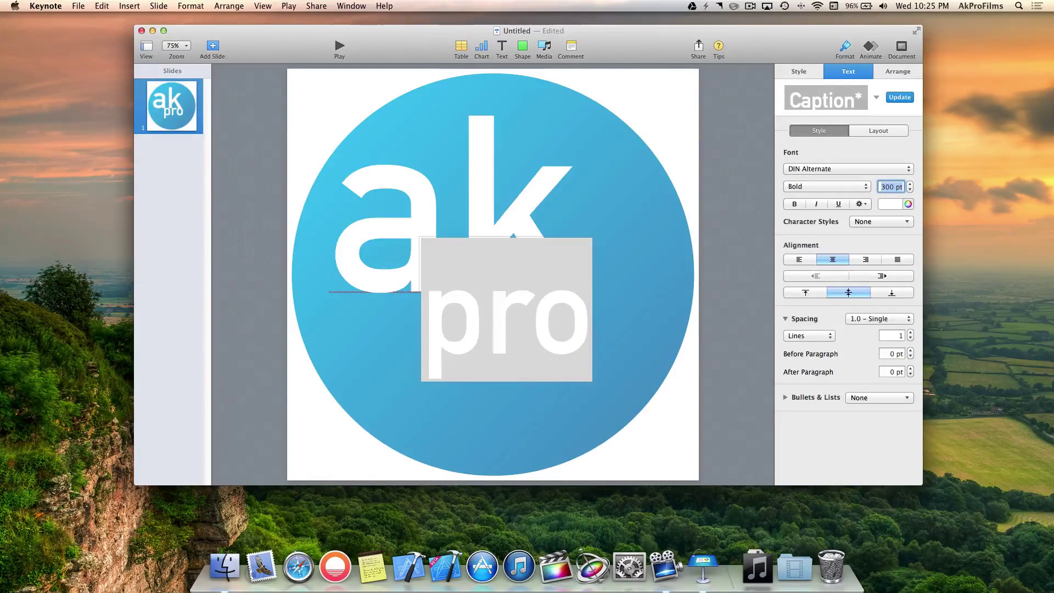
{"action": "type", "text": "400"}
{"action": "key", "text": "Return"}
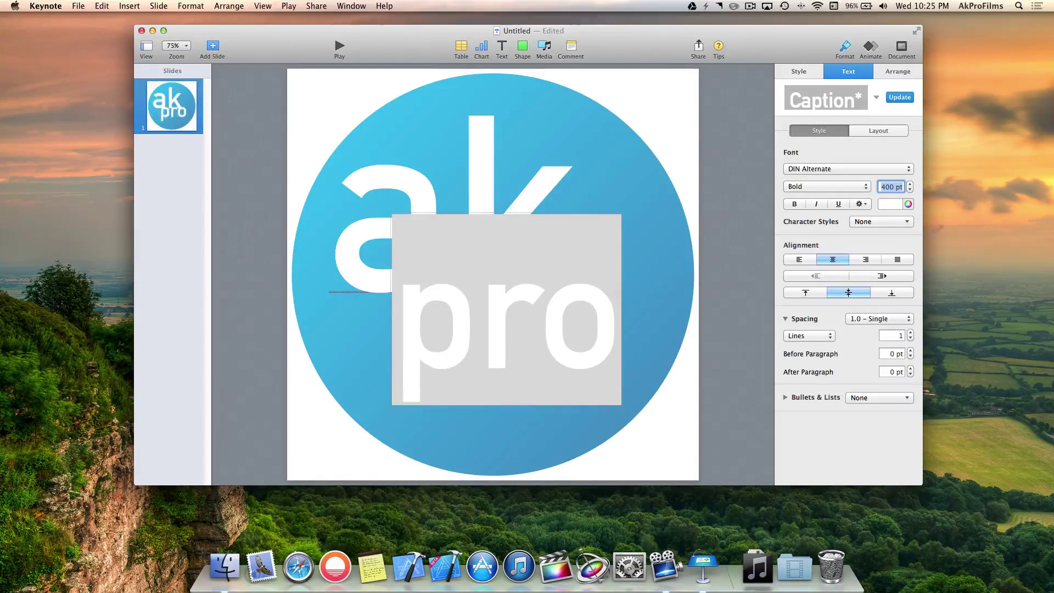
{"action": "left_click", "coordinate": [702, 329]}
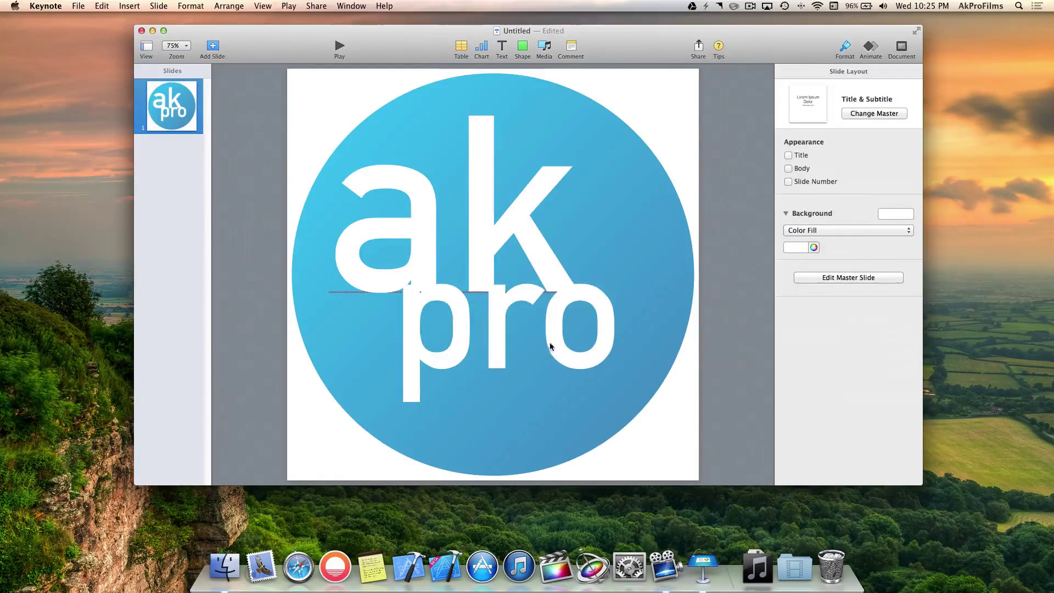
Step: Set 'pro' to 300 pt and nudge 'ak' and 'pro' into alignment
{"action": "left_click_drag", "start_coordinate": [551, 347], "coordinate": [504, 364]}
{"action": "double_click", "coordinate": [503, 364]}
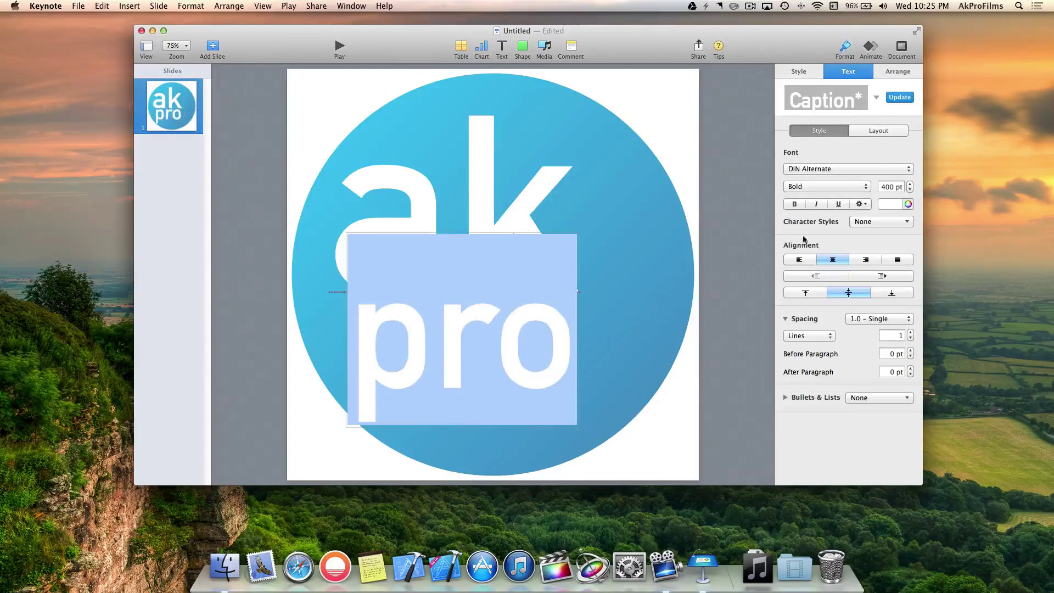
{"action": "left_click", "coordinate": [889, 187]}
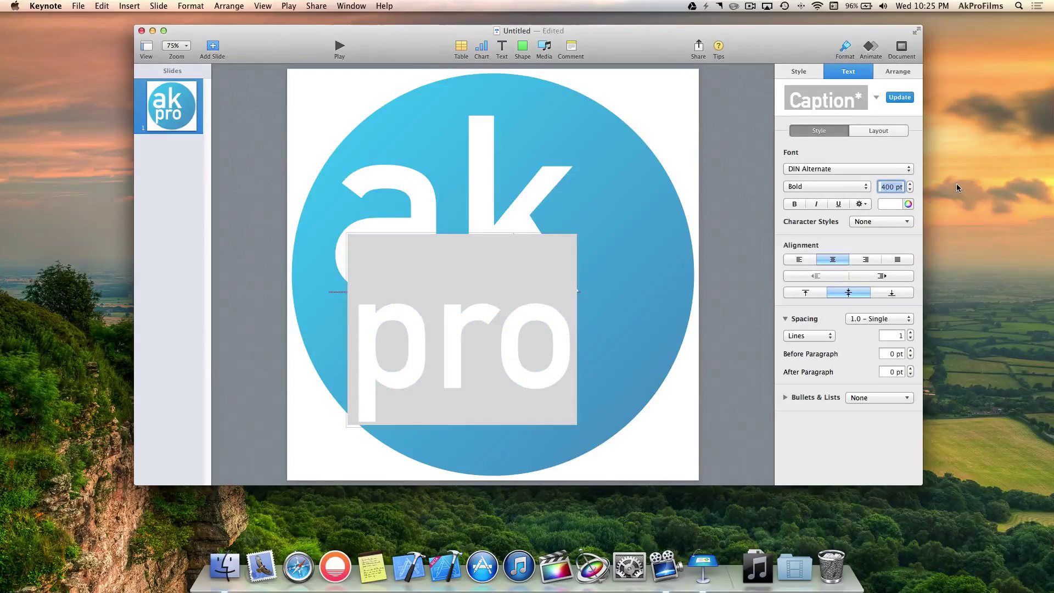
{"action": "type", "text": "300"}
{"action": "key", "text": "Return"}
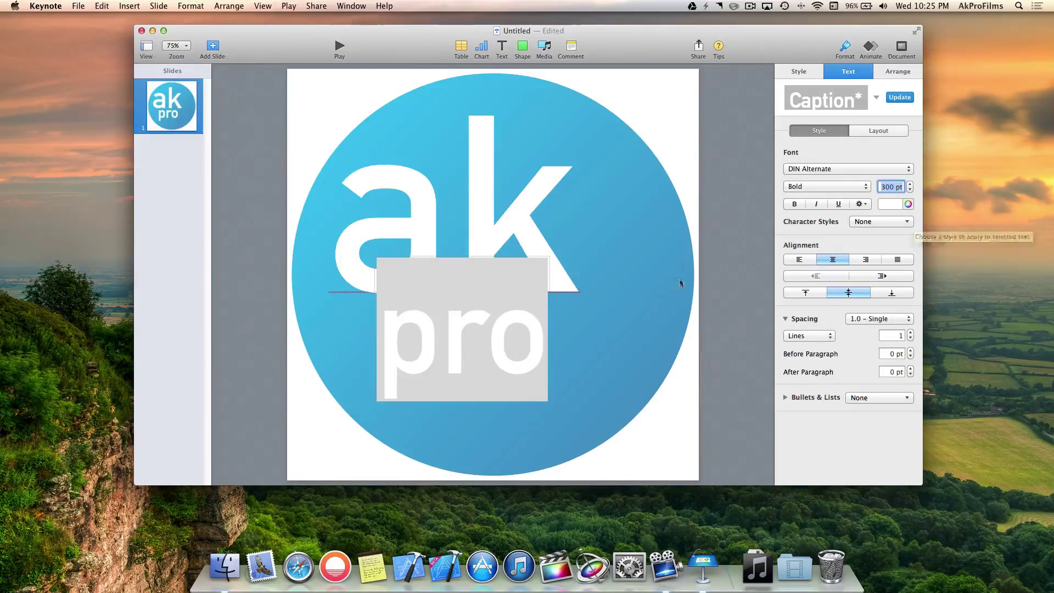
{"action": "left_click", "coordinate": [736, 294]}
{"action": "left_click_drag", "start_coordinate": [450, 336], "coordinate": [435, 328]}
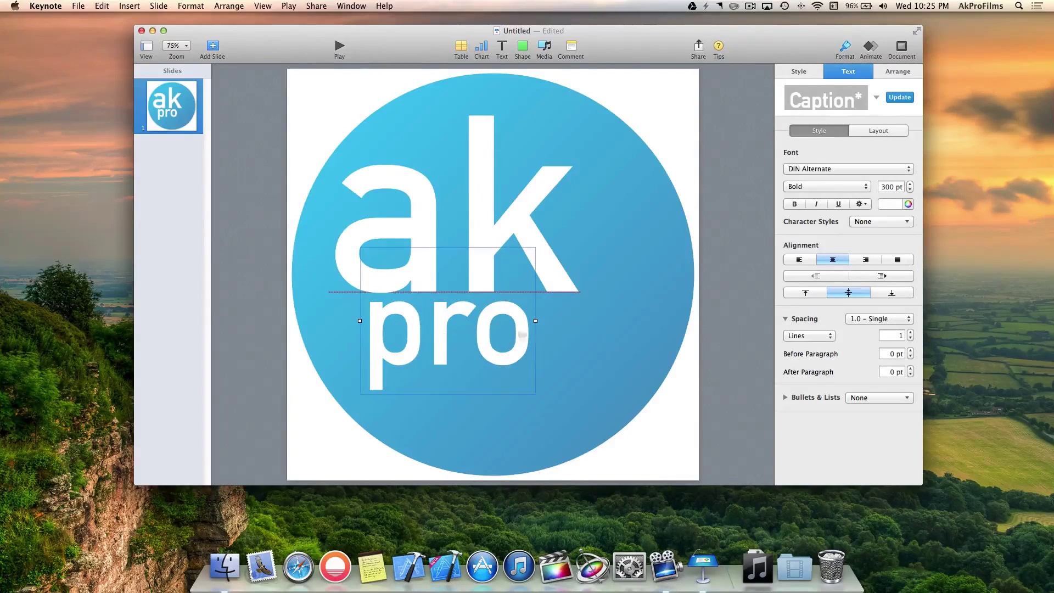
{"action": "left_click", "coordinate": [727, 341]}
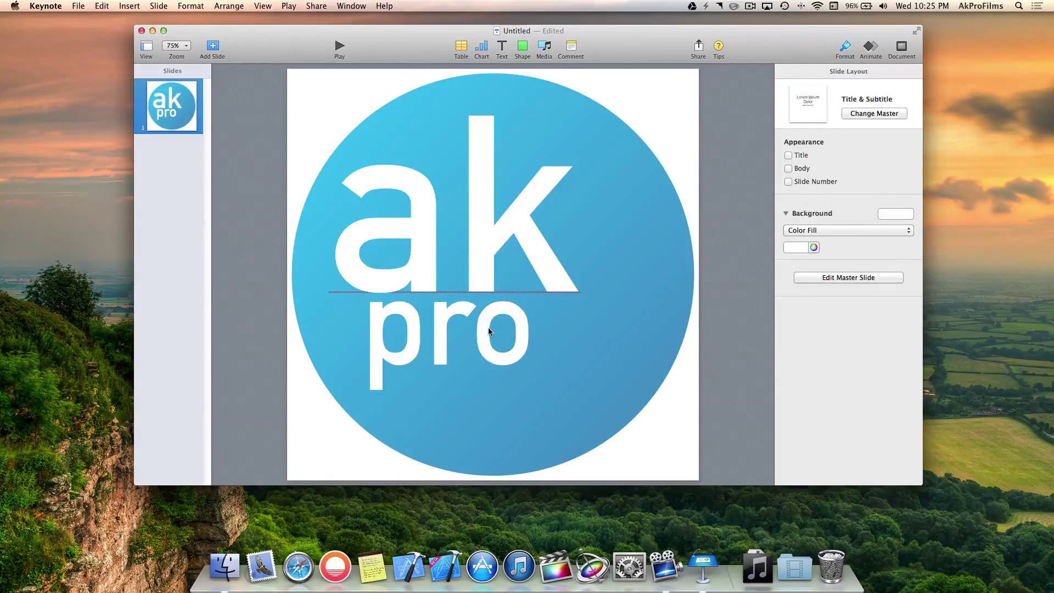
{"action": "left_click_drag", "start_coordinate": [491, 332], "coordinate": [485, 334]}
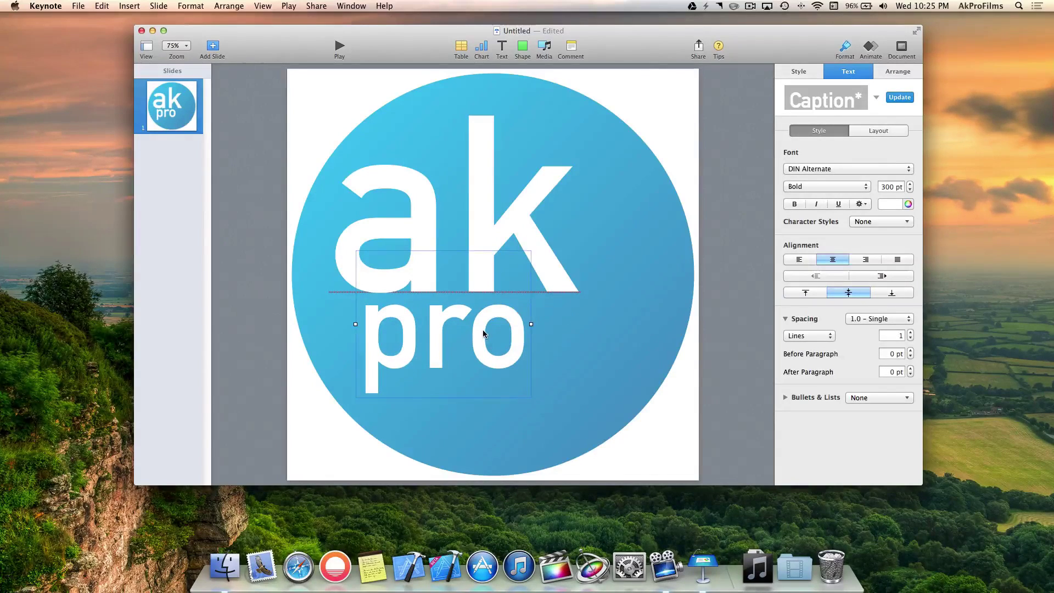
{"action": "left_click_drag", "start_coordinate": [502, 227], "coordinate": [504, 225]}
{"action": "left_click_drag", "start_coordinate": [487, 367], "coordinate": [490, 363]}
{"action": "left_click", "coordinate": [724, 390]}
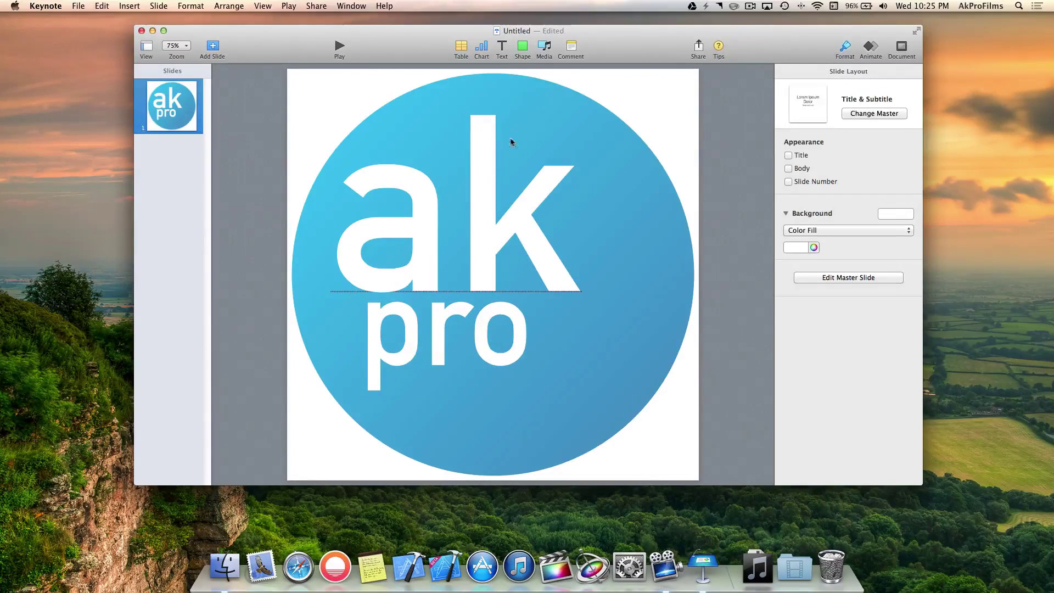
Step: Insert a square and move it toward the circle's right edge
{"action": "left_click", "coordinate": [519, 48]}
{"action": "left_click", "coordinate": [491, 120]}
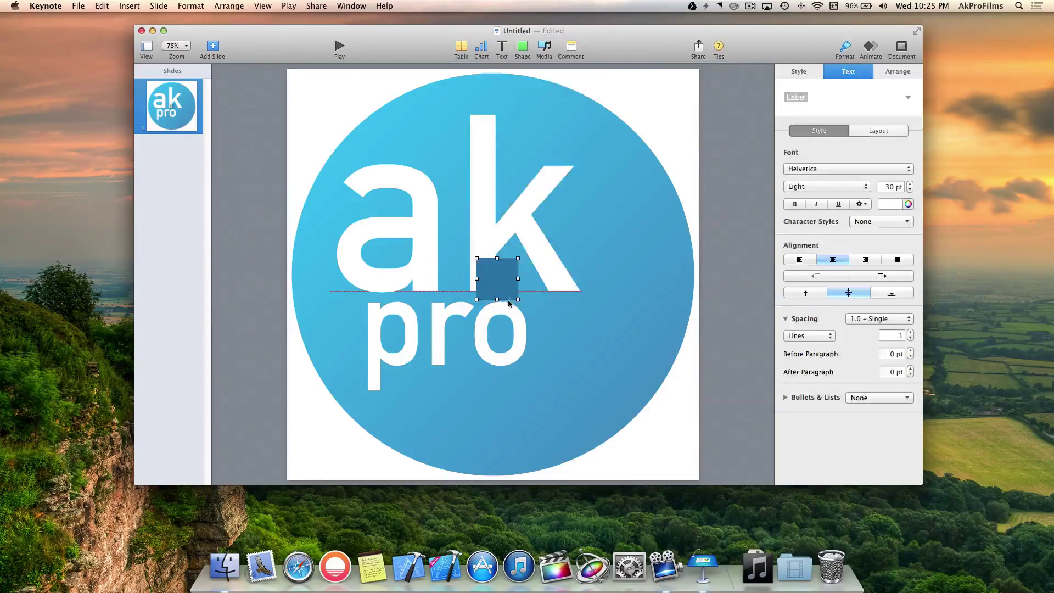
{"action": "left_click_drag", "start_coordinate": [496, 280], "coordinate": [647, 387]}
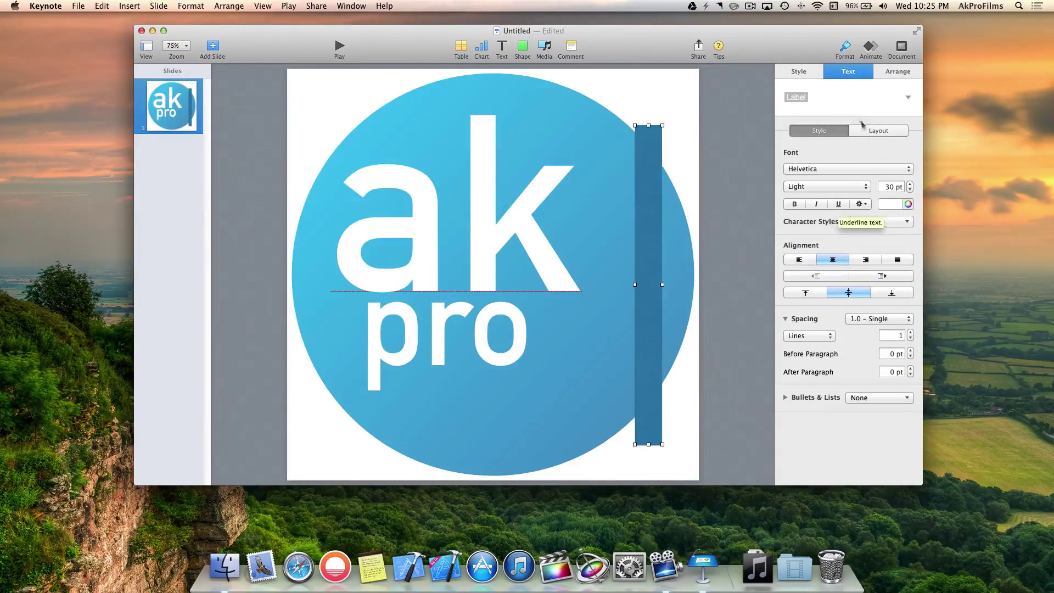
Step: Fill the square white and set its shadow to None
{"action": "left_click", "coordinate": [810, 73]}
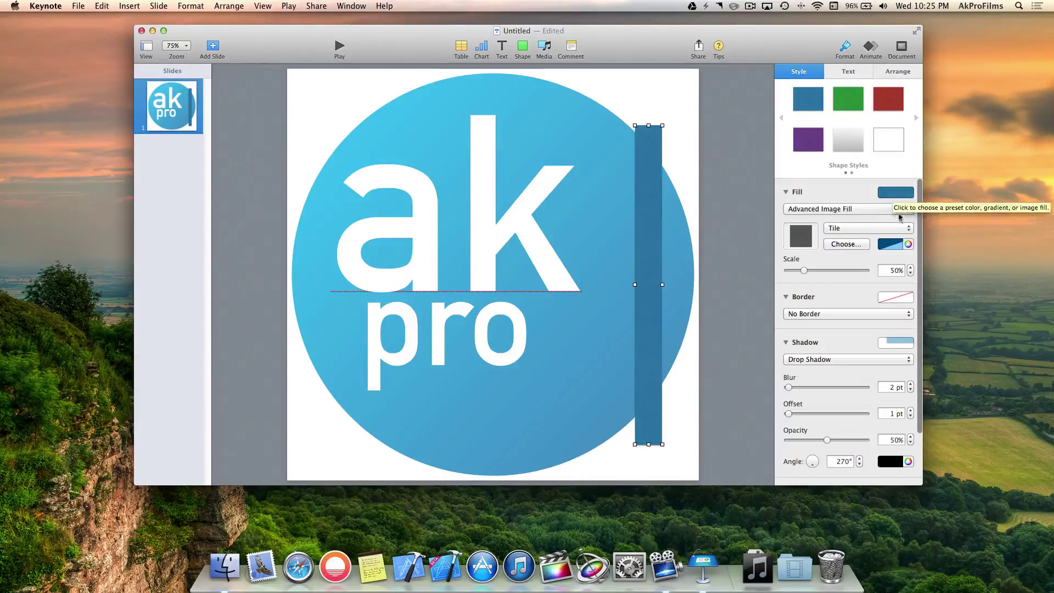
{"action": "left_click", "coordinate": [896, 192]}
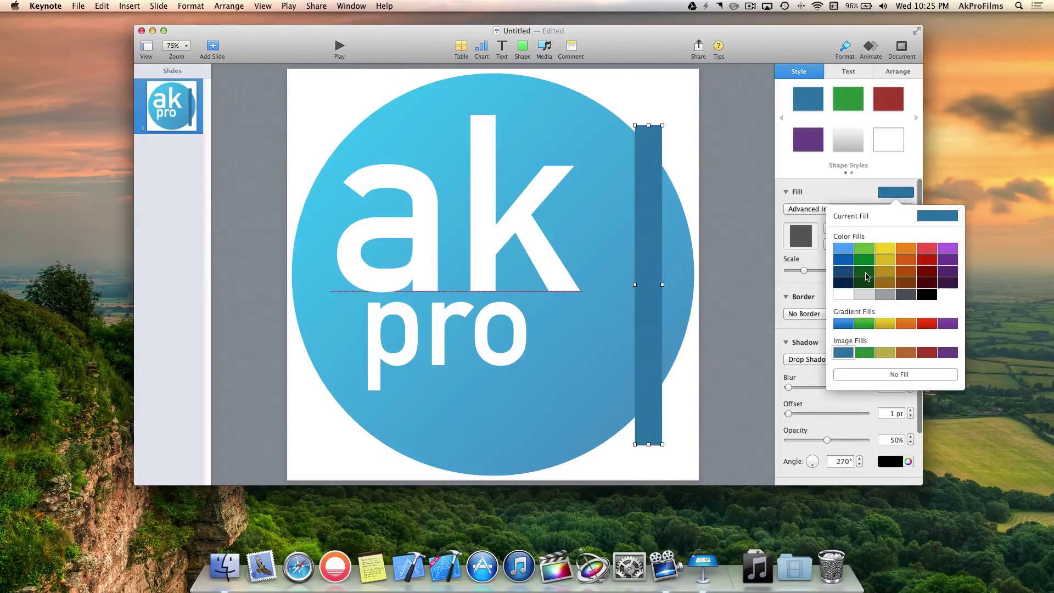
{"action": "left_click", "coordinate": [844, 294]}
{"action": "left_click", "coordinate": [648, 360]}
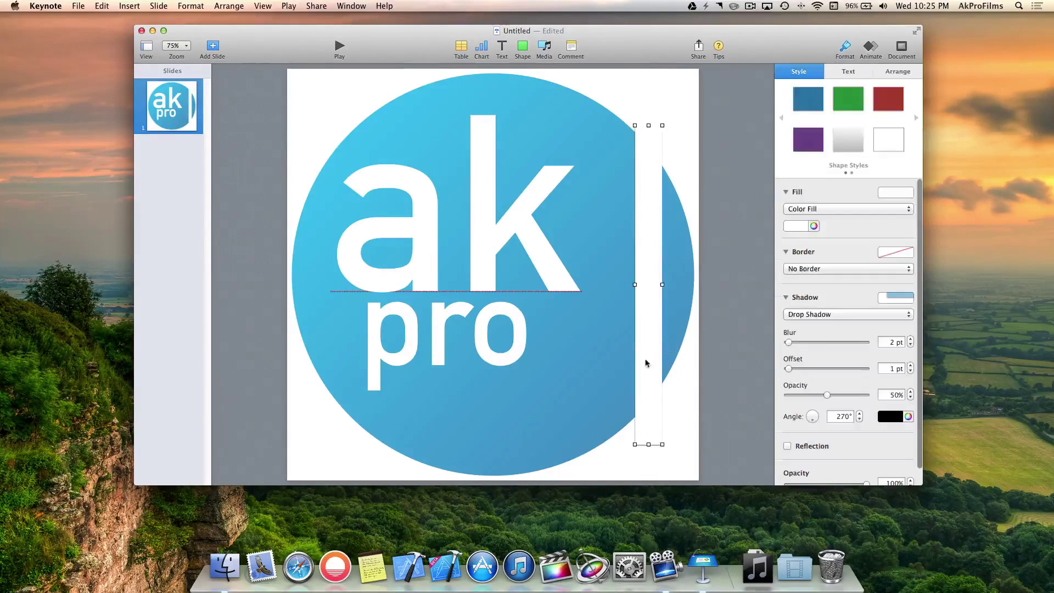
{"action": "left_click", "coordinate": [849, 314]}
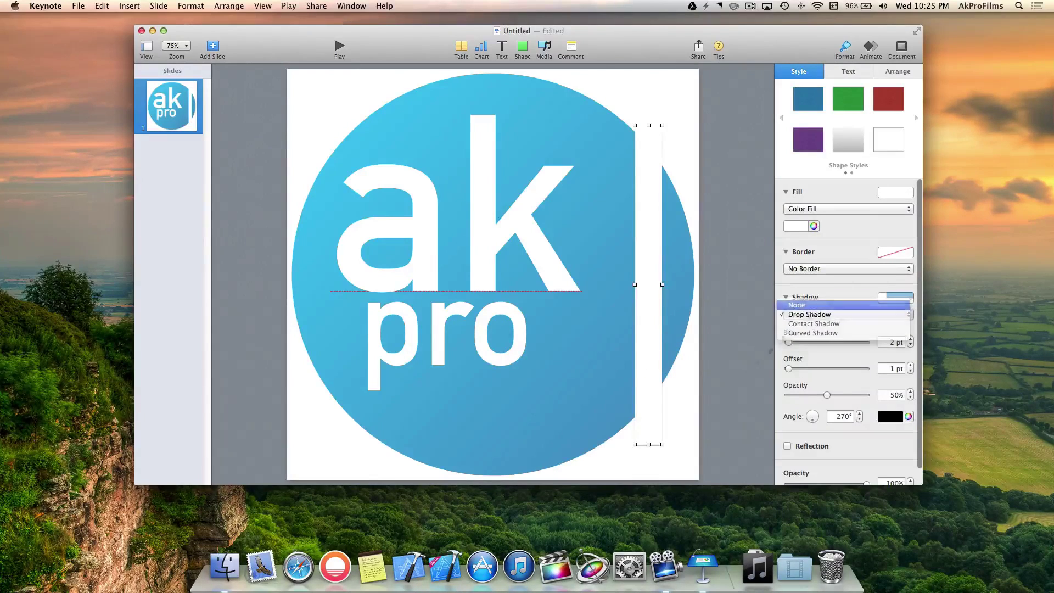
{"action": "left_click", "coordinate": [717, 394]}
Step: Stretch the white bar taller and shift it slightly left
{"action": "left_click_drag", "start_coordinate": [658, 413], "coordinate": [635, 418]}
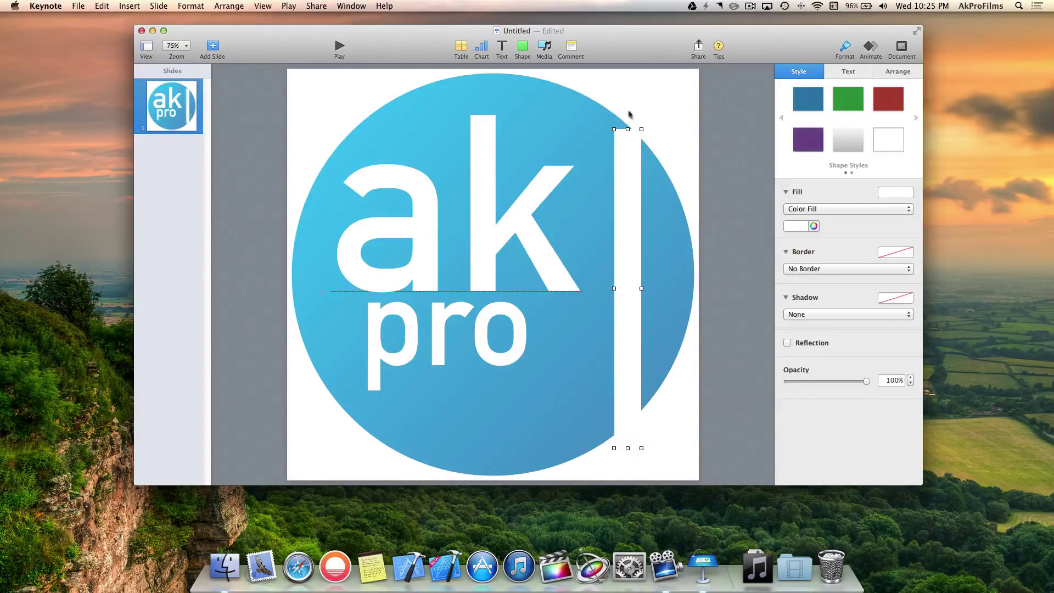
{"action": "left_click_drag", "start_coordinate": [626, 131], "coordinate": [628, 90]}
{"action": "left_click_drag", "start_coordinate": [631, 176], "coordinate": [613, 172]}
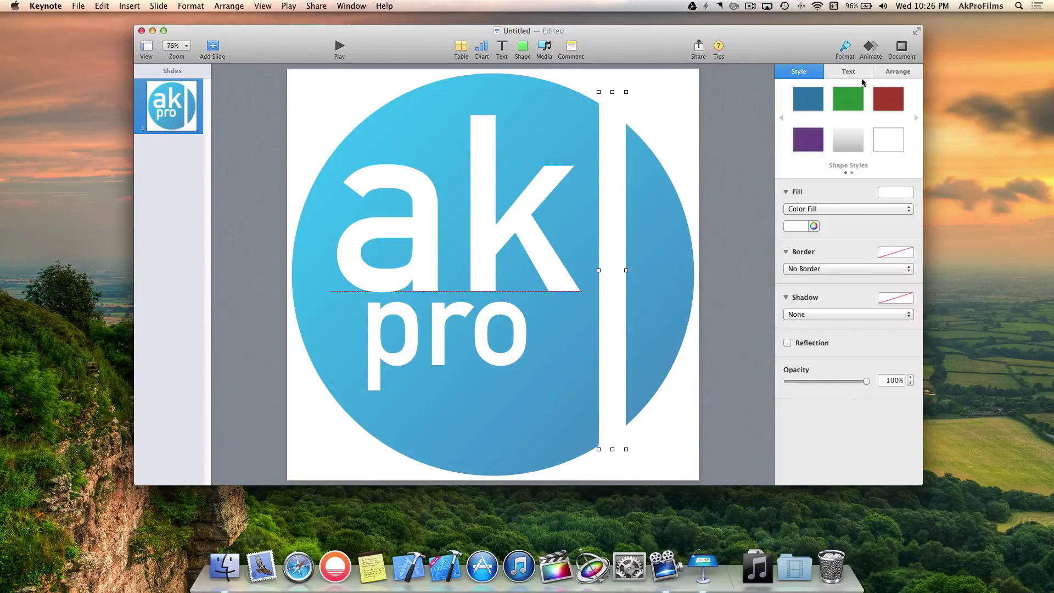
Step: Rotate the white bar to about 352° and stretch it past the slide's bottom edge
{"action": "left_click", "coordinate": [894, 73]}
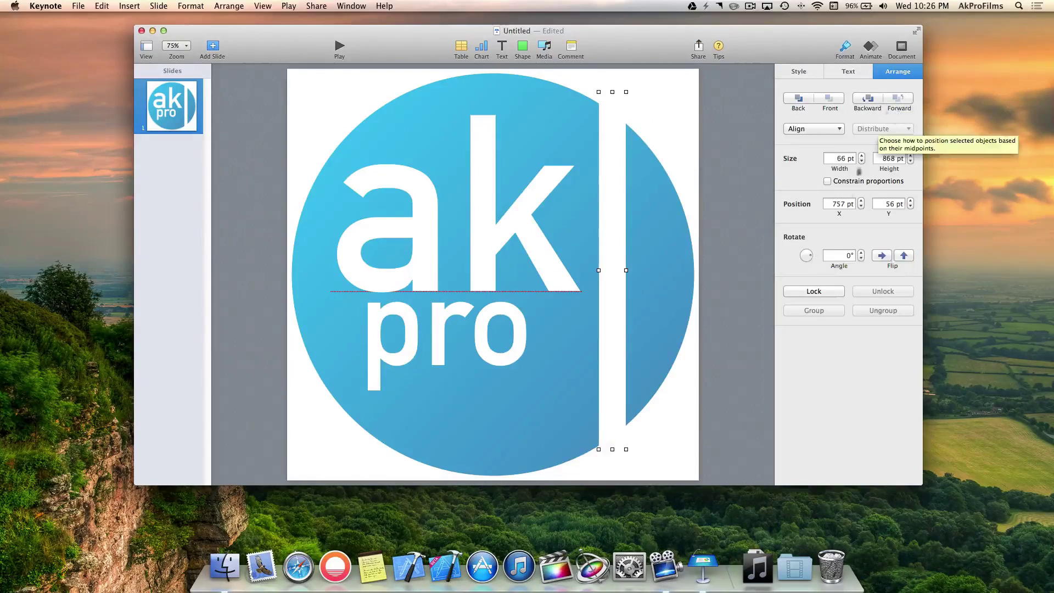
{"action": "left_click_drag", "start_coordinate": [808, 256], "coordinate": [811, 259]}
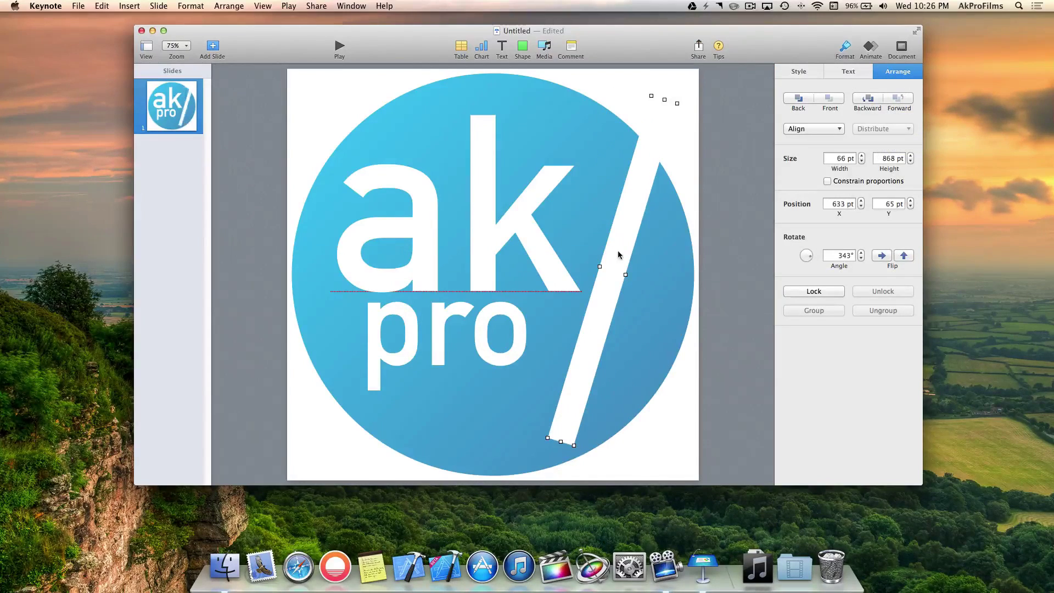
{"action": "left_click_drag", "start_coordinate": [617, 249], "coordinate": [643, 229]}
{"action": "left_click_drag", "start_coordinate": [586, 421], "coordinate": [553, 485]}
{"action": "left_click", "coordinate": [745, 320]}
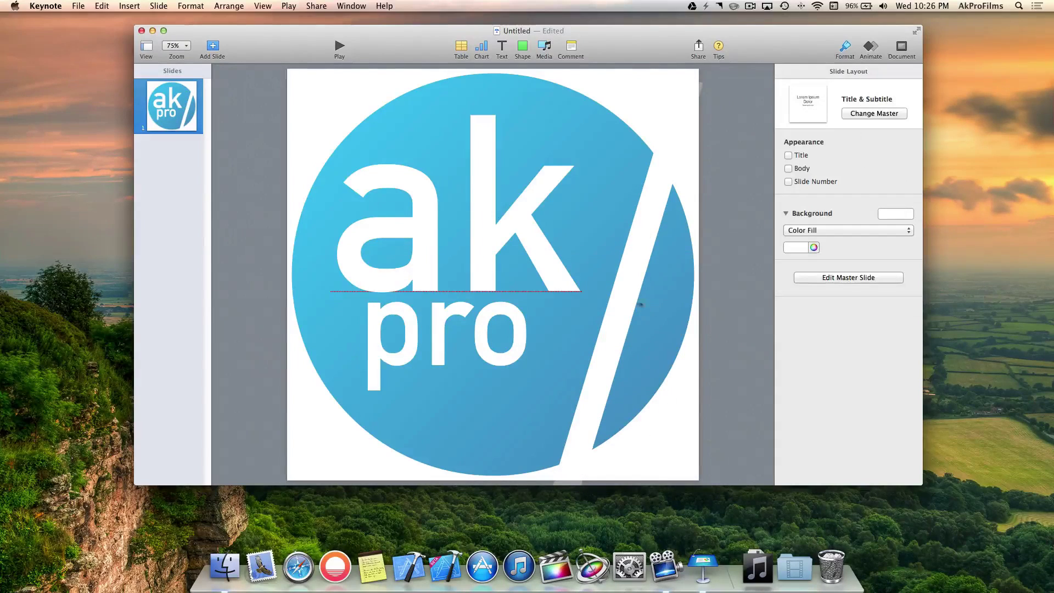
{"action": "left_click_drag", "start_coordinate": [618, 301], "coordinate": [625, 294]}
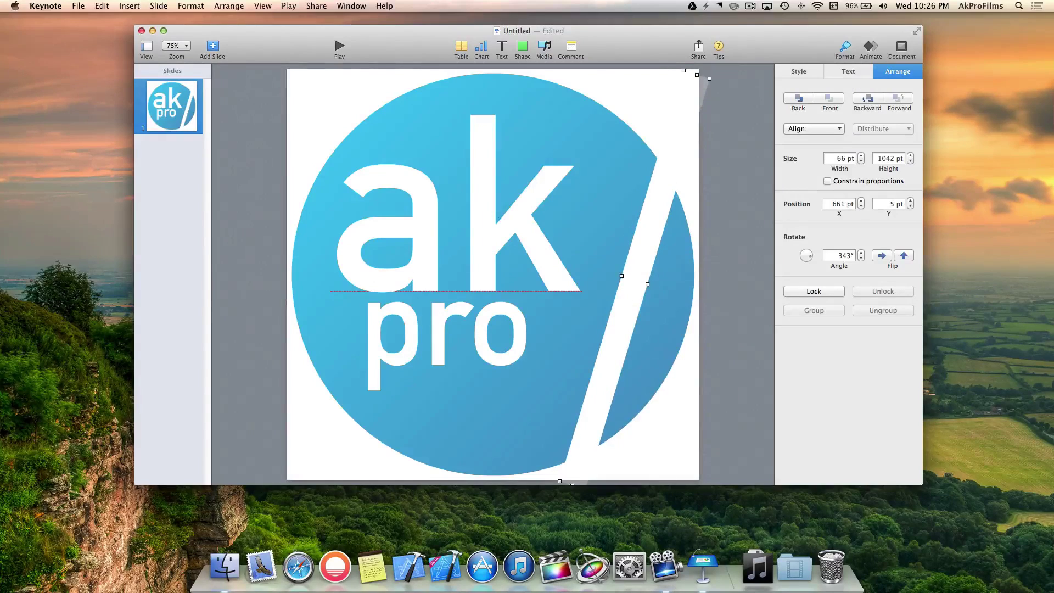
{"action": "left_click_drag", "start_coordinate": [810, 256], "coordinate": [811, 258]}
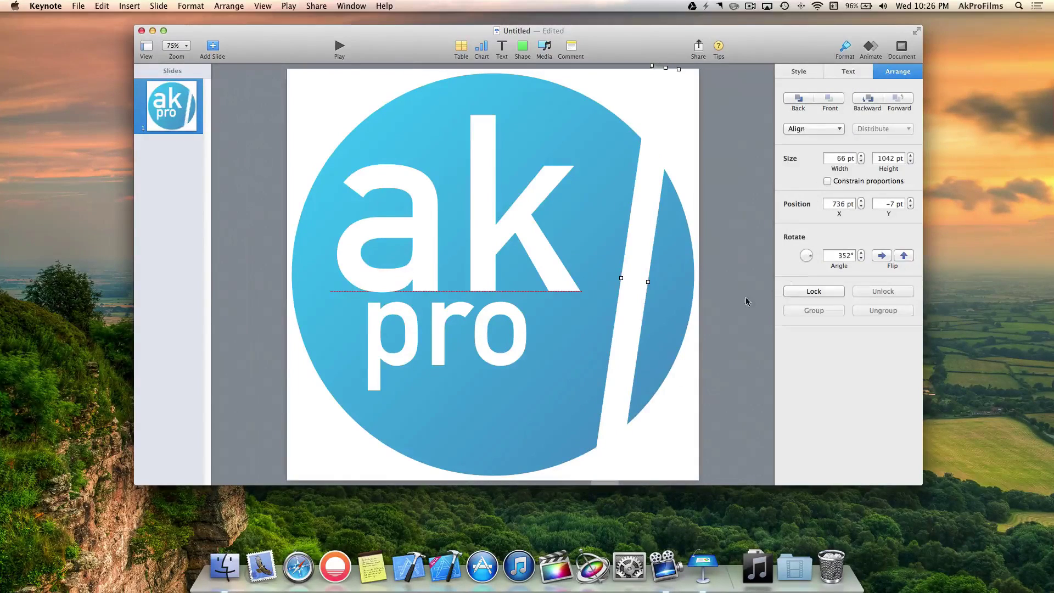
{"action": "left_click", "coordinate": [743, 299]}
{"action": "left_click_drag", "start_coordinate": [630, 258], "coordinate": [609, 288]}
Step: Duplicate the white bar and tilt the copy to a steeper diagonal
{"action": "key", "text": "super+d"}
{"action": "left_click_drag", "start_coordinate": [806, 256], "coordinate": [808, 258]}
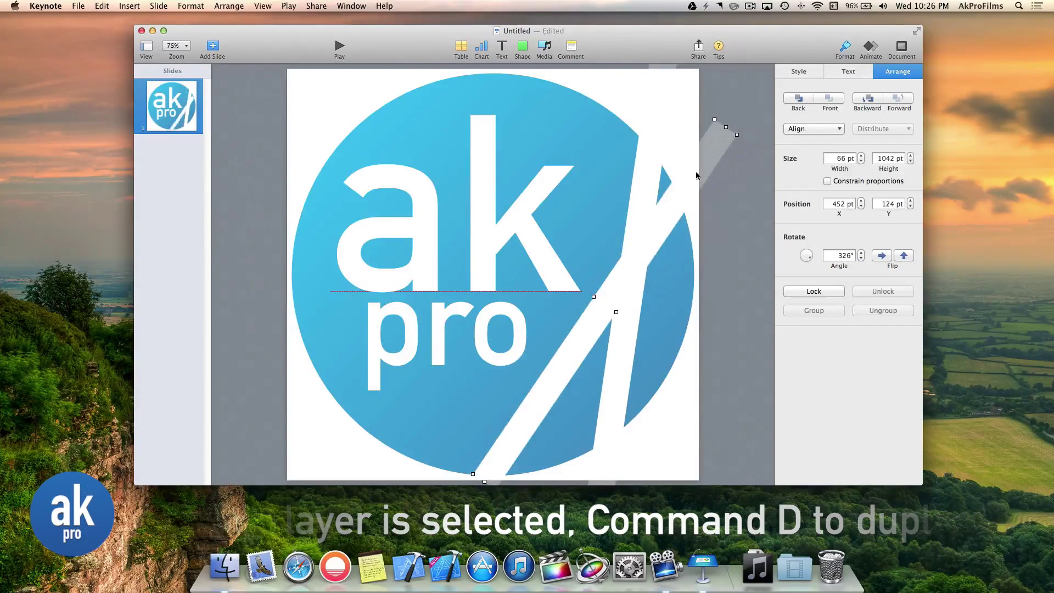
{"action": "left_click_drag", "start_coordinate": [696, 176], "coordinate": [699, 215]}
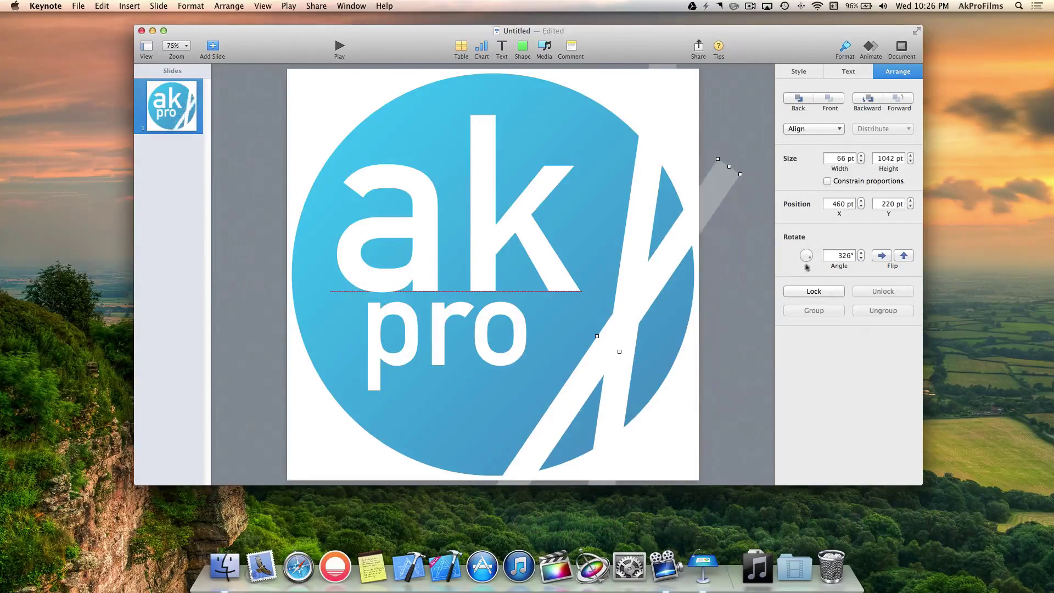
{"action": "left_click_drag", "start_coordinate": [808, 258], "coordinate": [809, 260]}
{"action": "left_click", "coordinate": [769, 278]}
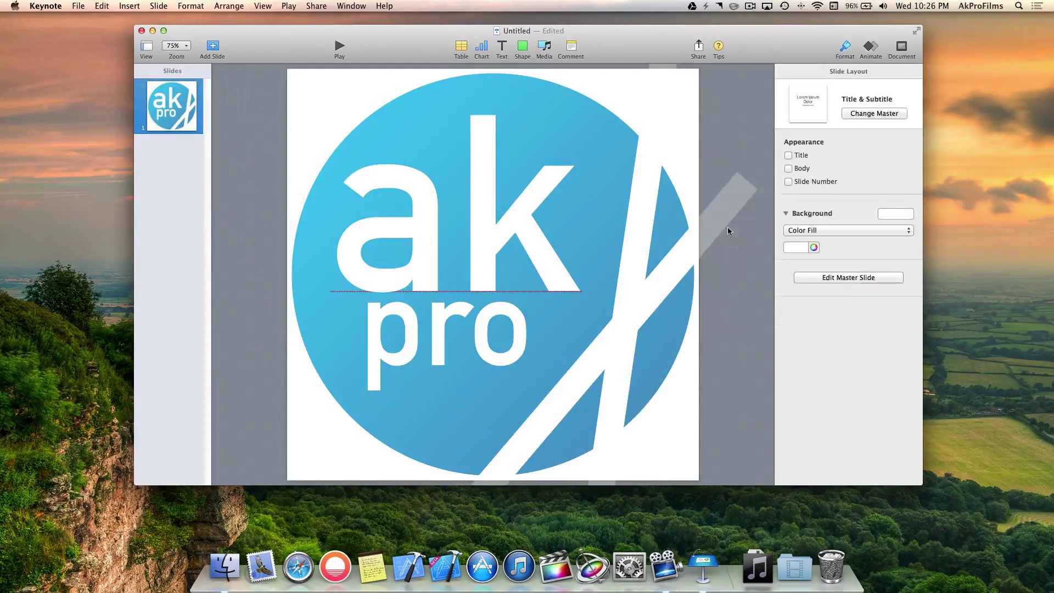
{"action": "mouse_move", "coordinate": [727, 226]}
{"action": "left_mouse_down"}
{"action": "mouse_move", "coordinate": [706, 255]}
{"action": "mouse_move", "coordinate": [731, 224]}
{"action": "left_mouse_up"}
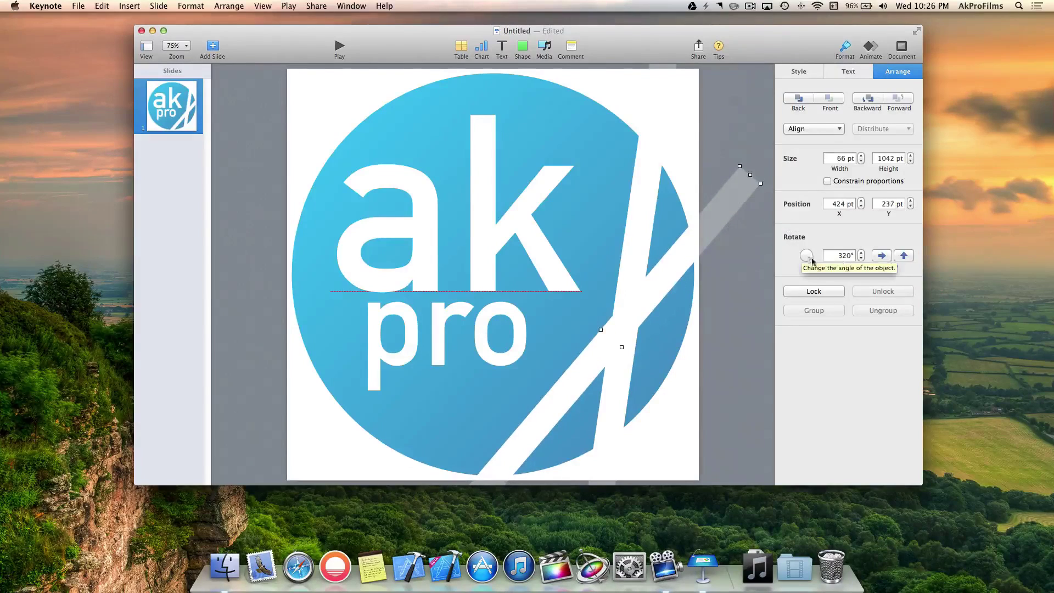
{"action": "left_click_drag", "start_coordinate": [809, 259], "coordinate": [809, 259]}
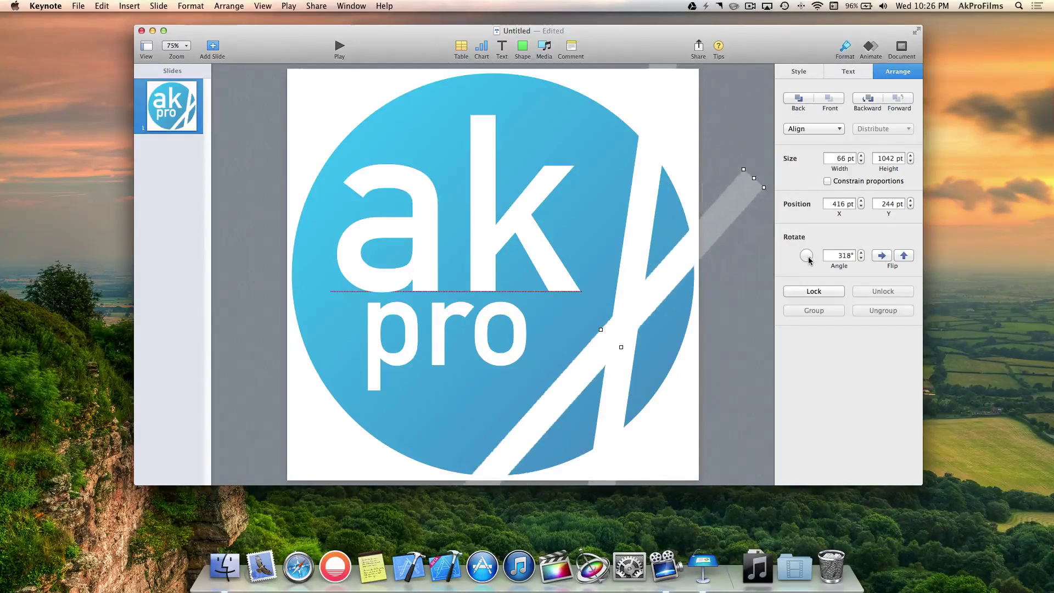
Step: Place the copy at about 314° crossing the first bar, and nudge 'pro' slightly
{"action": "left_click", "coordinate": [716, 221]}
{"action": "mouse_move", "coordinate": [716, 222]}
{"action": "left_mouse_down"}
{"action": "mouse_move", "coordinate": [704, 250]}
{"action": "mouse_move", "coordinate": [711, 241]}
{"action": "left_mouse_up"}
{"action": "mouse_move", "coordinate": [614, 248]}
{"action": "left_mouse_down"}
{"action": "mouse_move", "coordinate": [631, 240]}
{"action": "mouse_move", "coordinate": [626, 220]}
{"action": "mouse_move", "coordinate": [606, 239]}
{"action": "left_mouse_up"}
{"action": "left_click", "coordinate": [742, 289]}
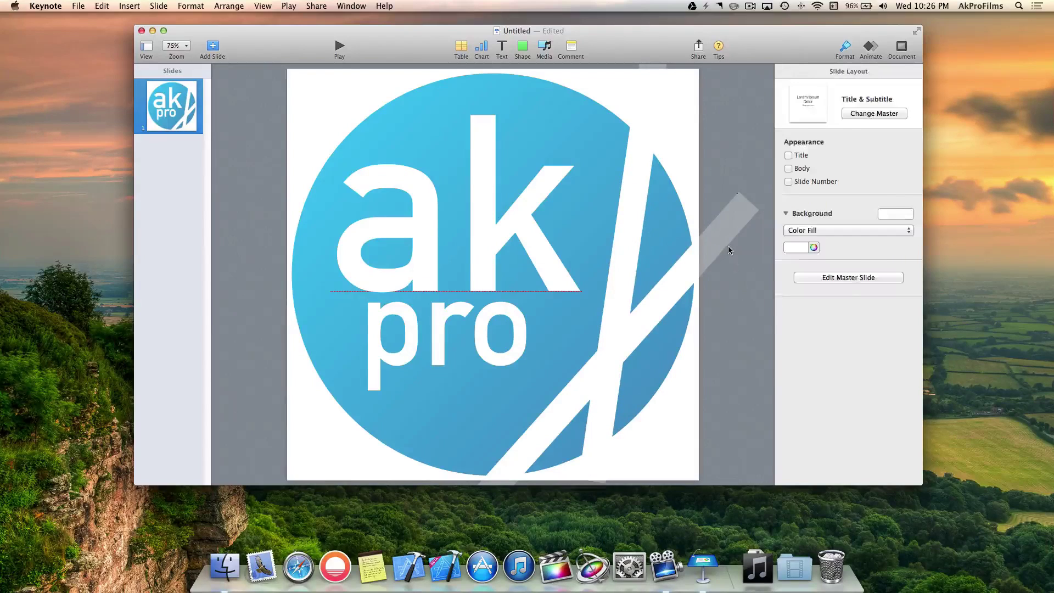
{"action": "left_click_drag", "start_coordinate": [728, 250], "coordinate": [726, 236]}
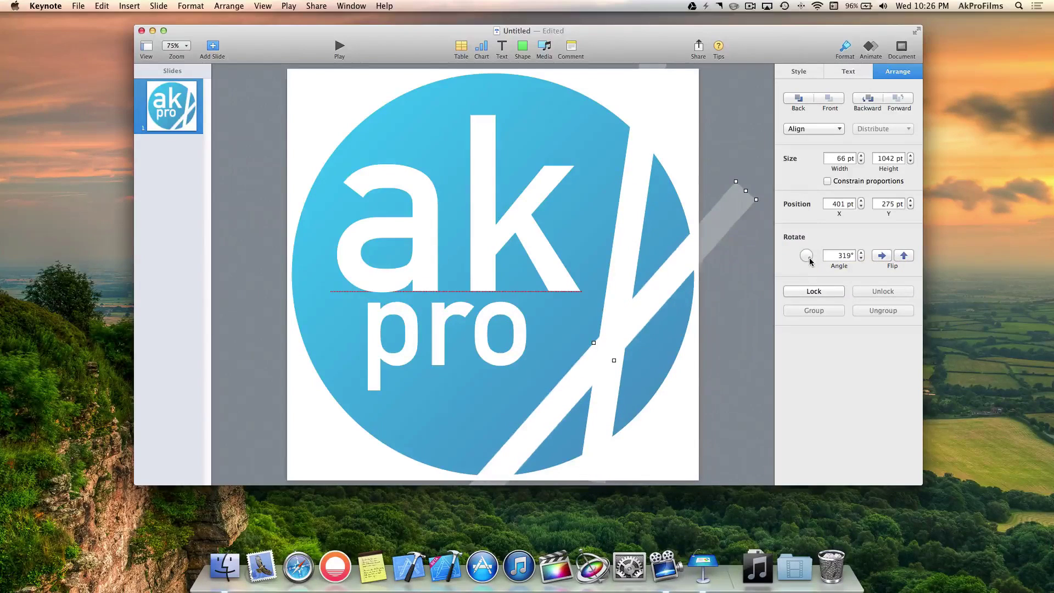
{"action": "left_click_drag", "start_coordinate": [810, 261], "coordinate": [809, 262]}
{"action": "left_click", "coordinate": [736, 324]}
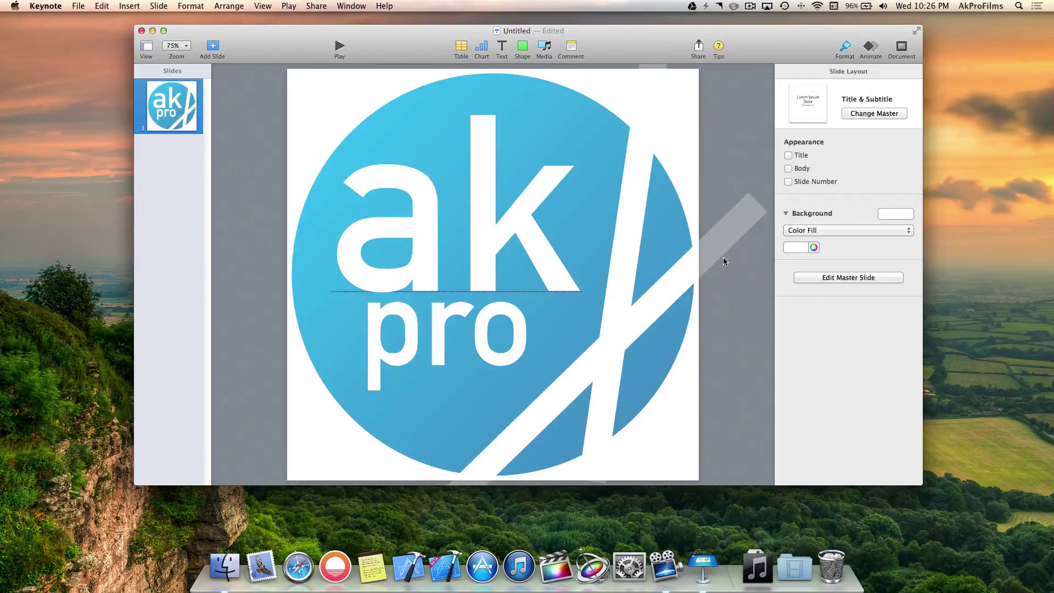
{"action": "left_click_drag", "start_coordinate": [723, 257], "coordinate": [723, 245]}
{"action": "left_click", "coordinate": [732, 361]}
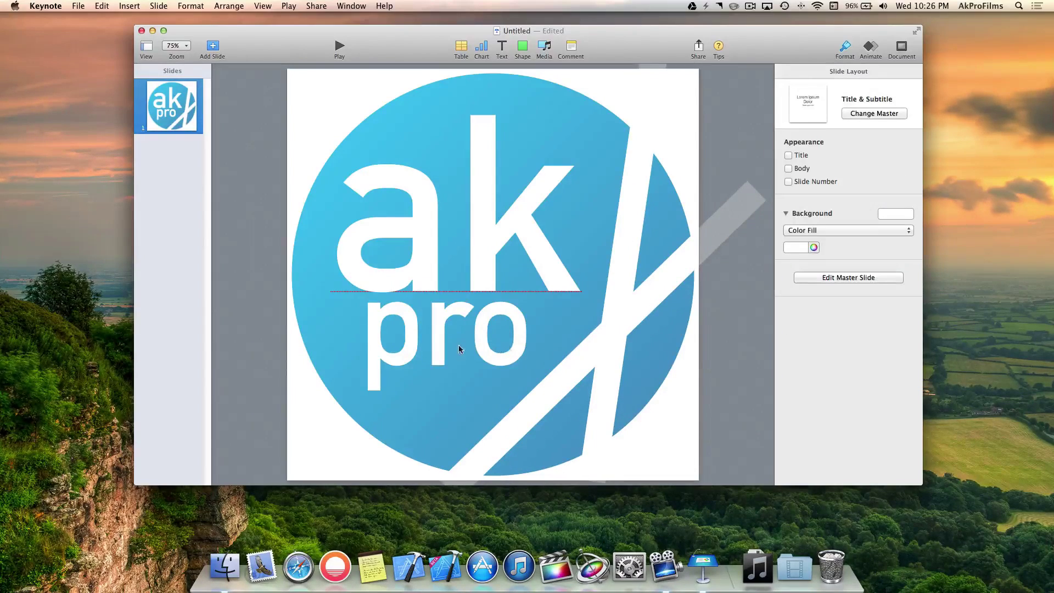
{"action": "left_click_drag", "start_coordinate": [482, 340], "coordinate": [484, 338]}
Step: Nudge the ak text, then move ak and pro down together
{"action": "left_click_drag", "start_coordinate": [517, 233], "coordinate": [521, 231]}
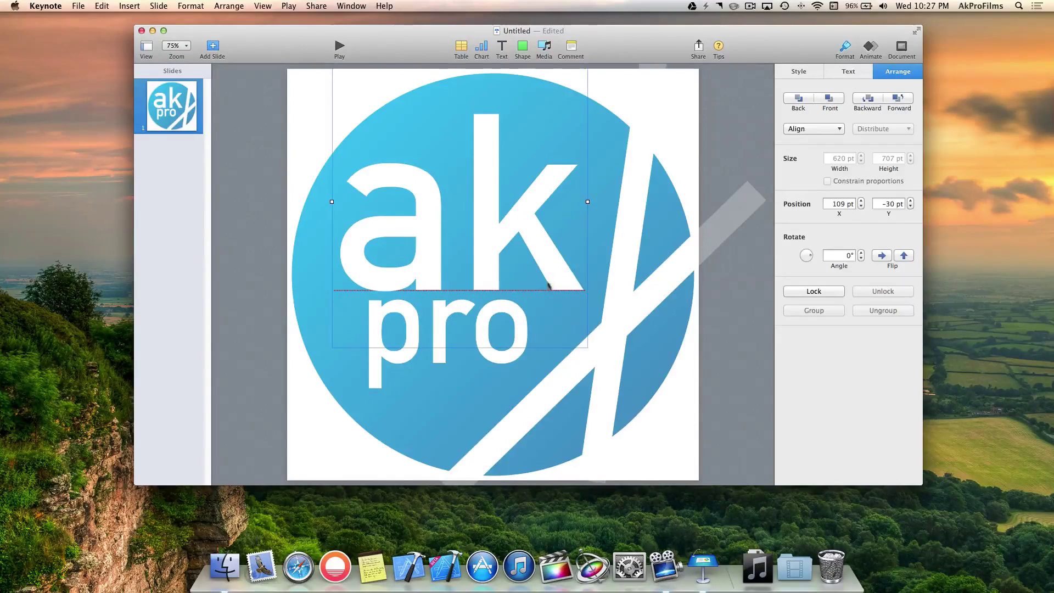
{"action": "left_click", "coordinate": [445, 359], "text": "shift"}
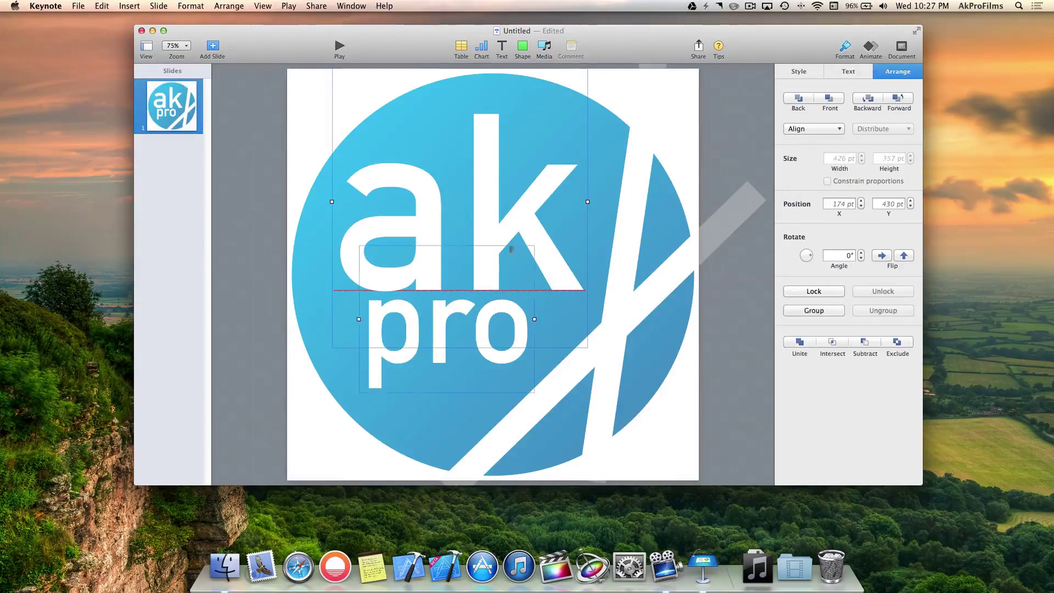
{"action": "left_click_drag", "start_coordinate": [496, 205], "coordinate": [497, 209]}
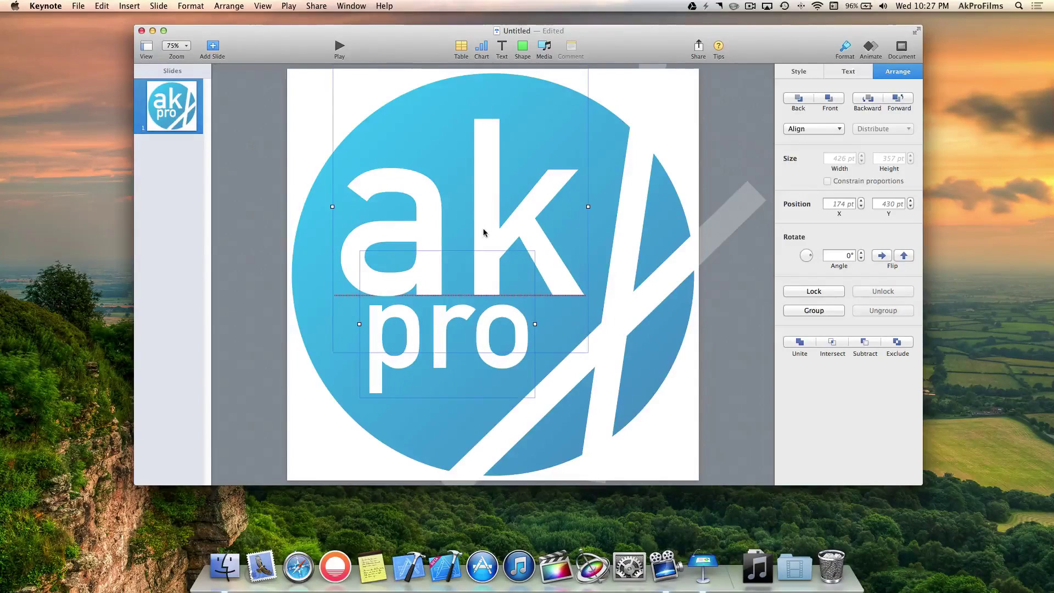
{"action": "left_click_drag", "start_coordinate": [482, 227], "coordinate": [486, 225]}
{"action": "left_click", "coordinate": [745, 324]}
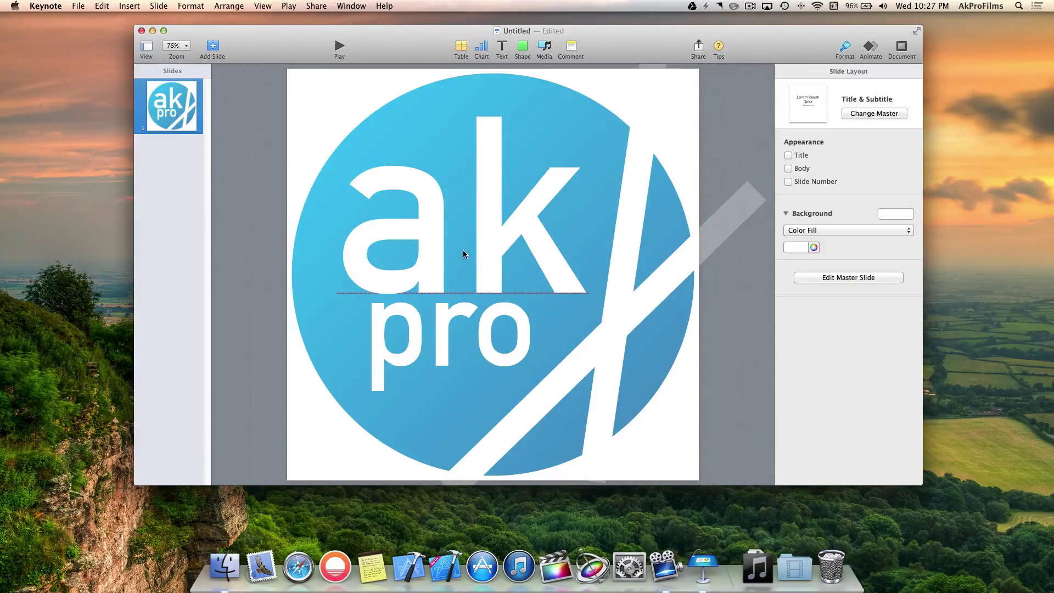
Step: Reselect ak and pro and shift them slightly down-left, then right and up
{"action": "left_click", "coordinate": [472, 260]}
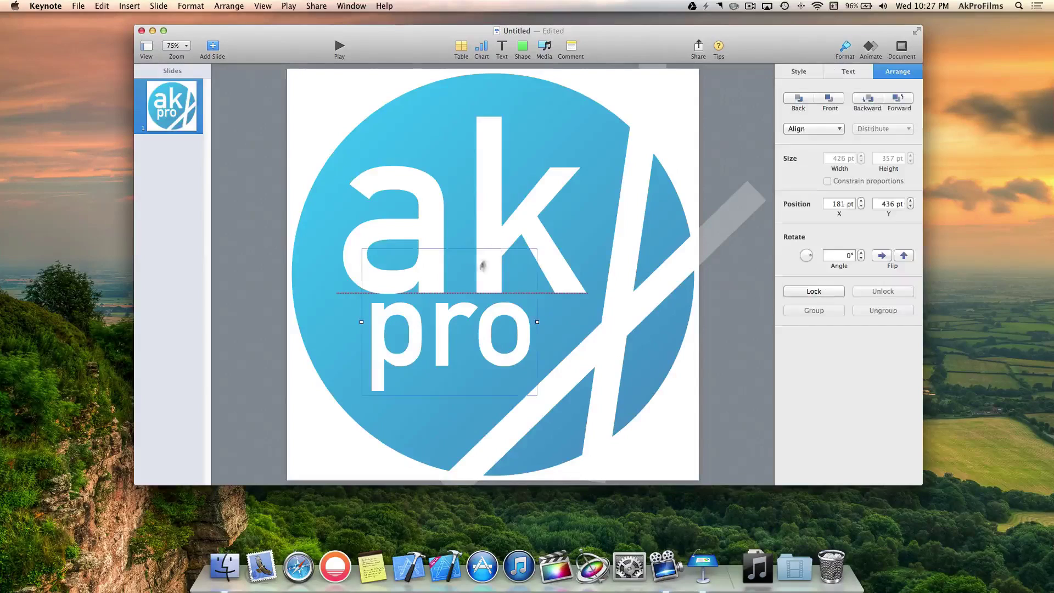
{"action": "left_click", "coordinate": [492, 173], "text": "shift"}
{"action": "left_click_drag", "start_coordinate": [495, 180], "coordinate": [495, 188]}
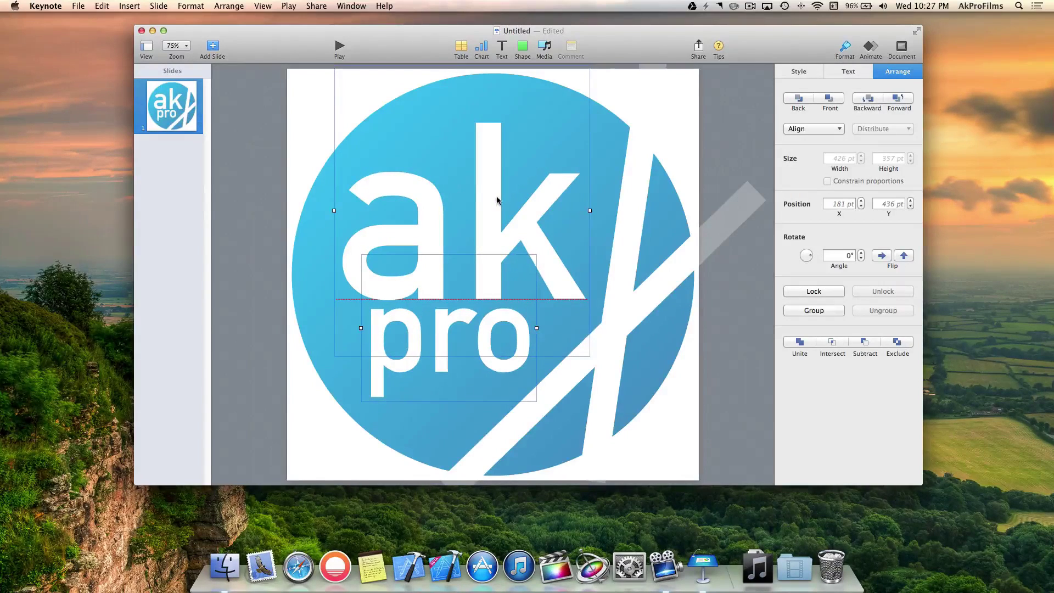
{"action": "left_click_drag", "start_coordinate": [495, 200], "coordinate": [498, 199]}
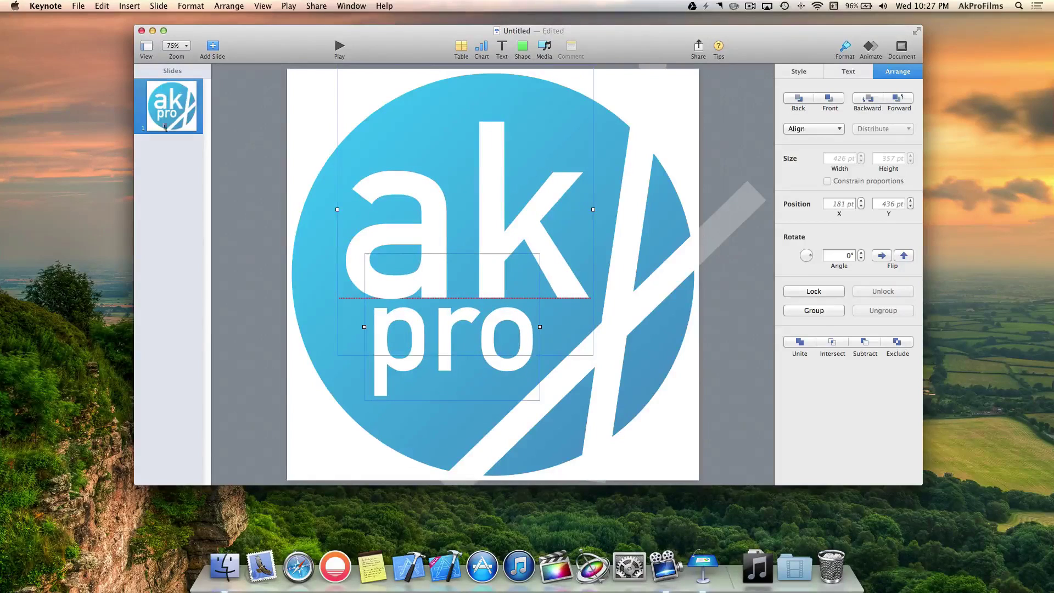
{"action": "left_click", "coordinate": [291, 141]}
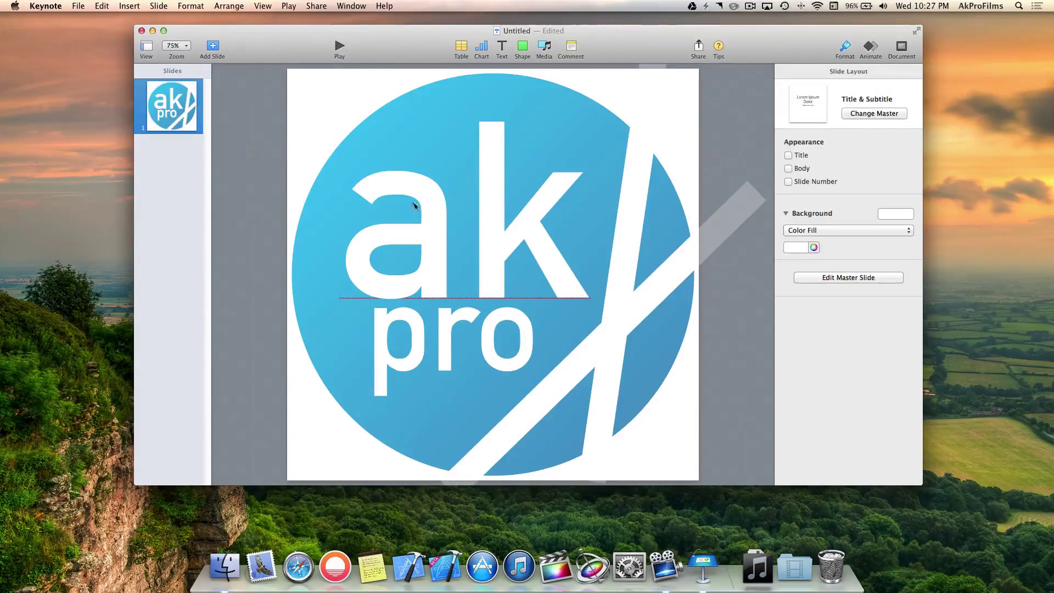
Step: Shift the pro lettering slightly to the left
{"action": "left_click_drag", "start_coordinate": [426, 219], "coordinate": [428, 222]}
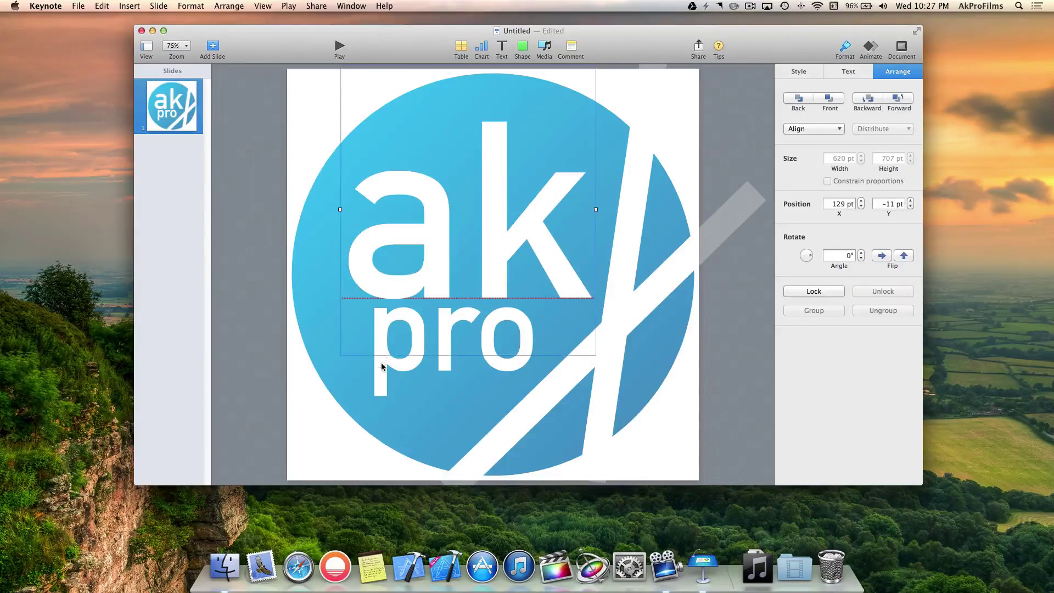
{"action": "left_click_drag", "start_coordinate": [381, 362], "coordinate": [376, 362]}
{"action": "left_click", "coordinate": [239, 363]}
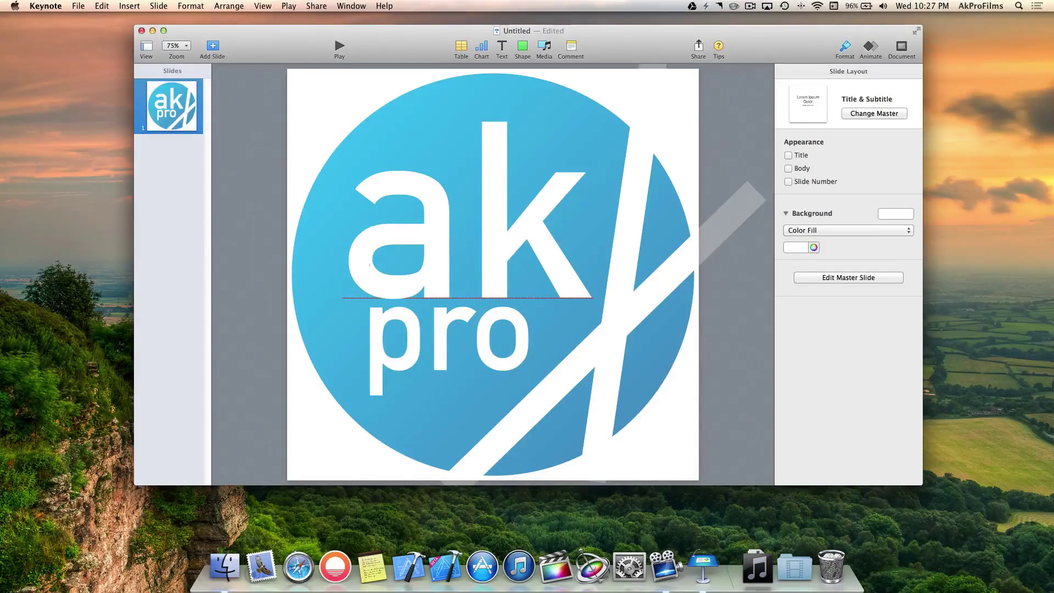
Step: Check the selections of the vertical stripe and the pro lettering, leaving nothing selected
{"action": "left_click", "coordinate": [625, 262]}
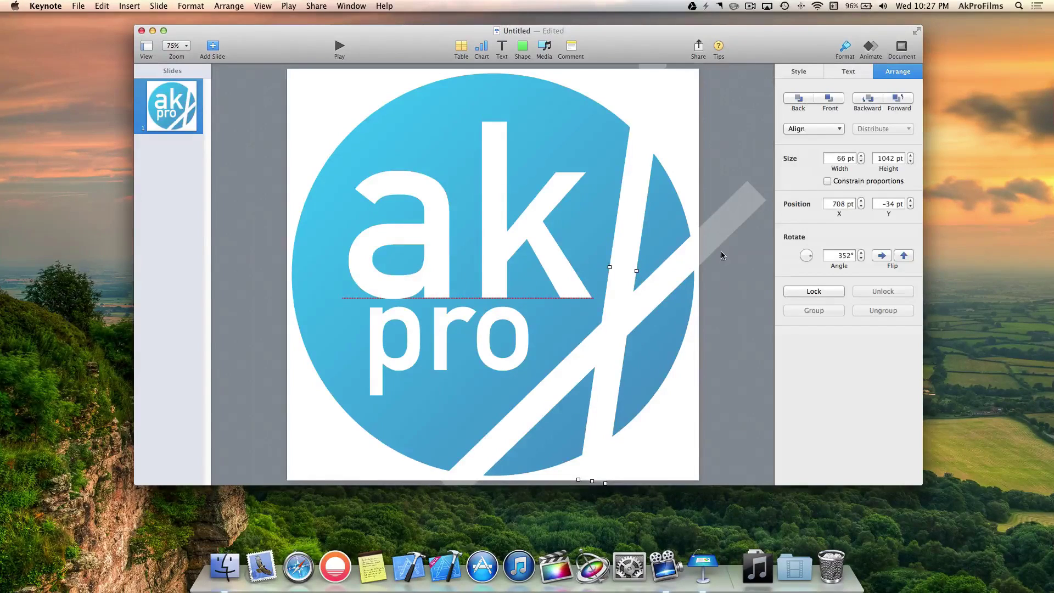
{"action": "left_click", "coordinate": [744, 308]}
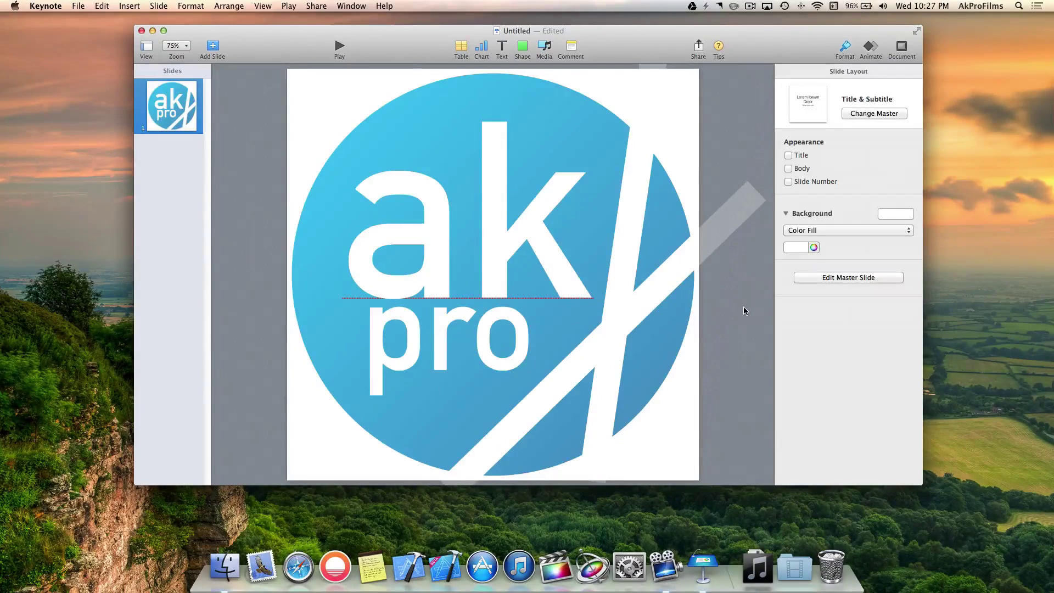
{"action": "left_click", "coordinate": [572, 286]}
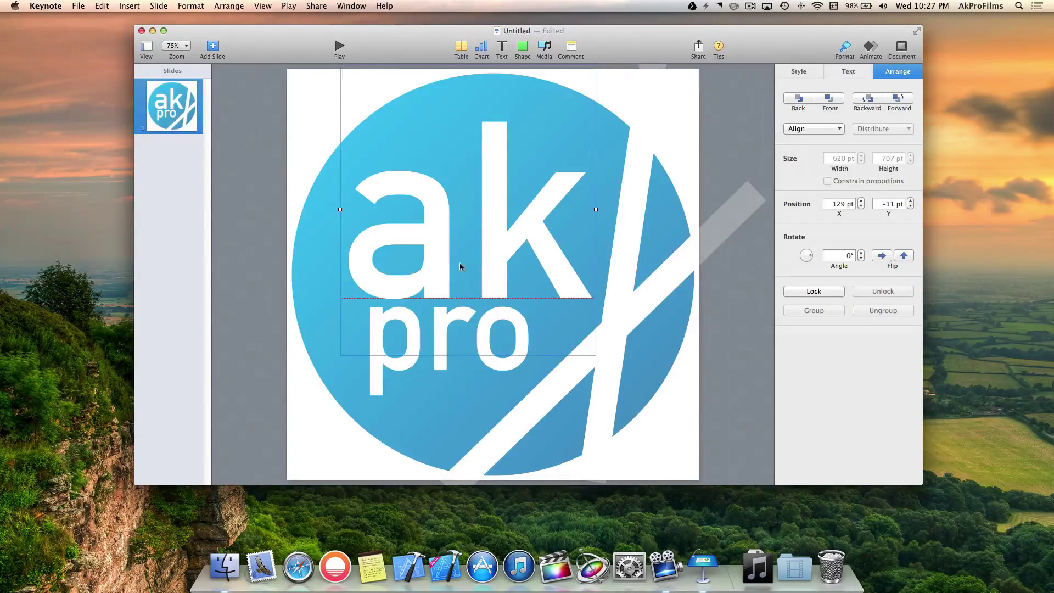
{"action": "left_click", "coordinate": [445, 377]}
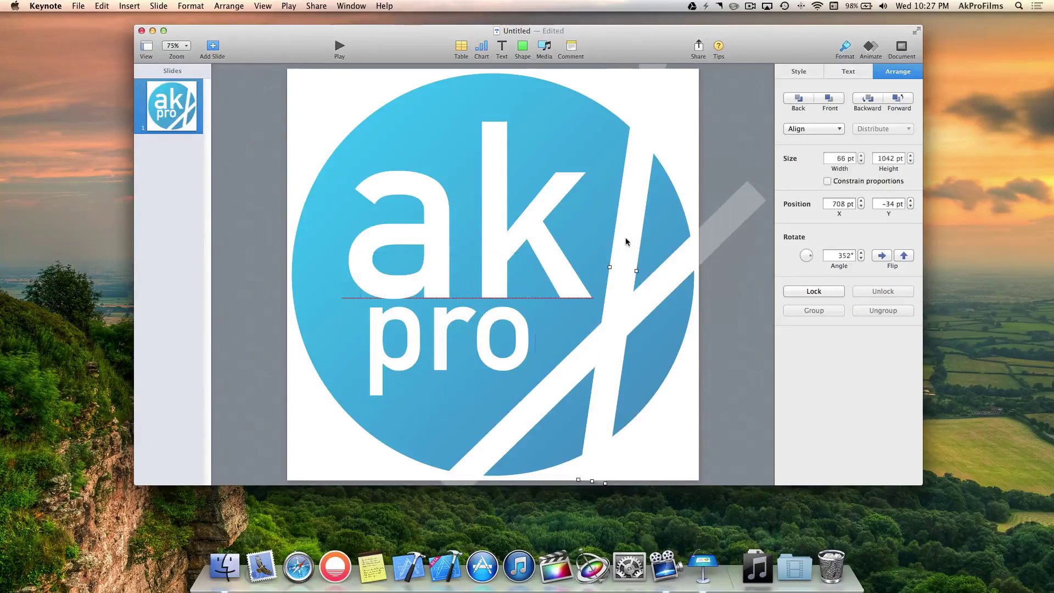
{"action": "left_click", "coordinate": [707, 375]}
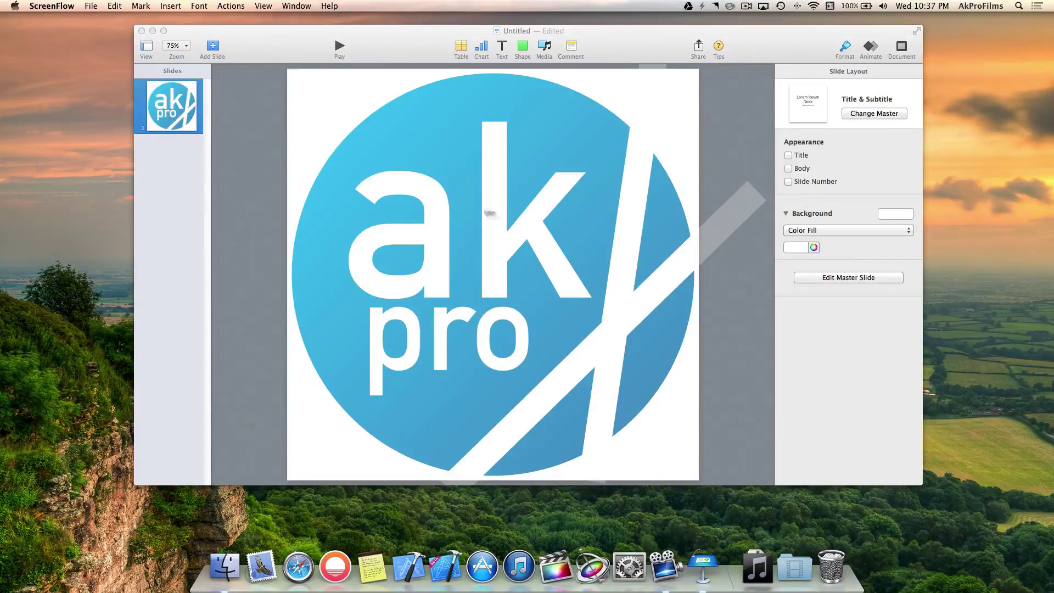
Step: Give the ak lettering a Curved Shadow curved slightly inward at 15% opacity
{"action": "left_click", "coordinate": [431, 192]}
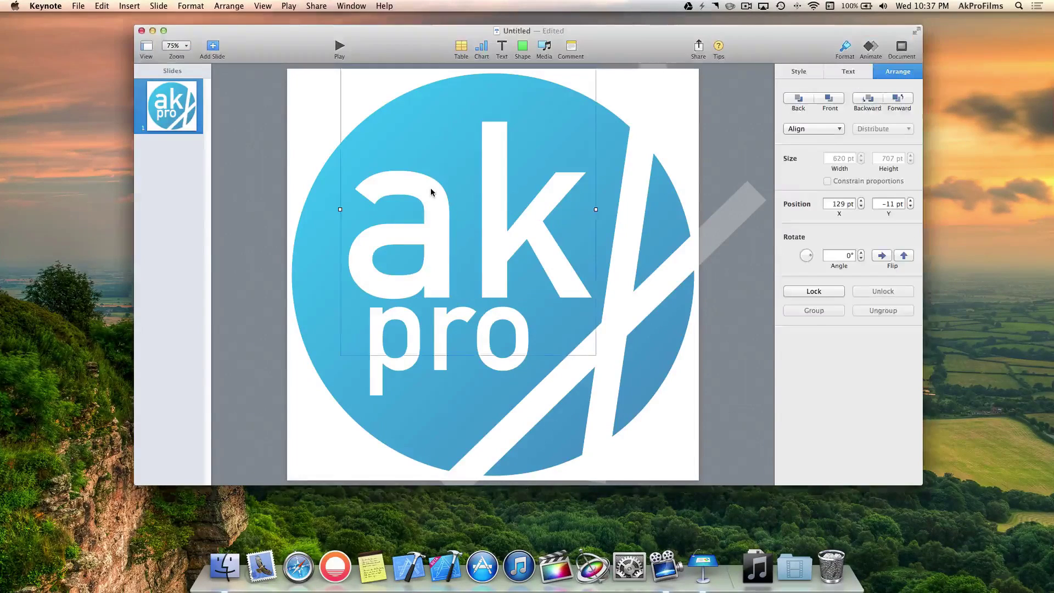
{"action": "left_click", "coordinate": [813, 71]}
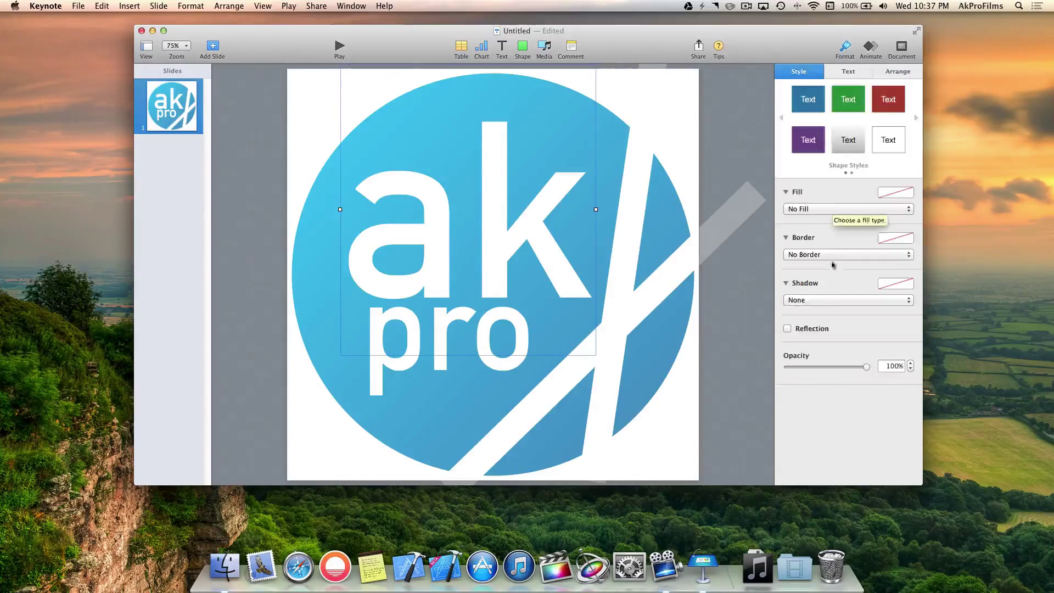
{"action": "left_click", "coordinate": [823, 299]}
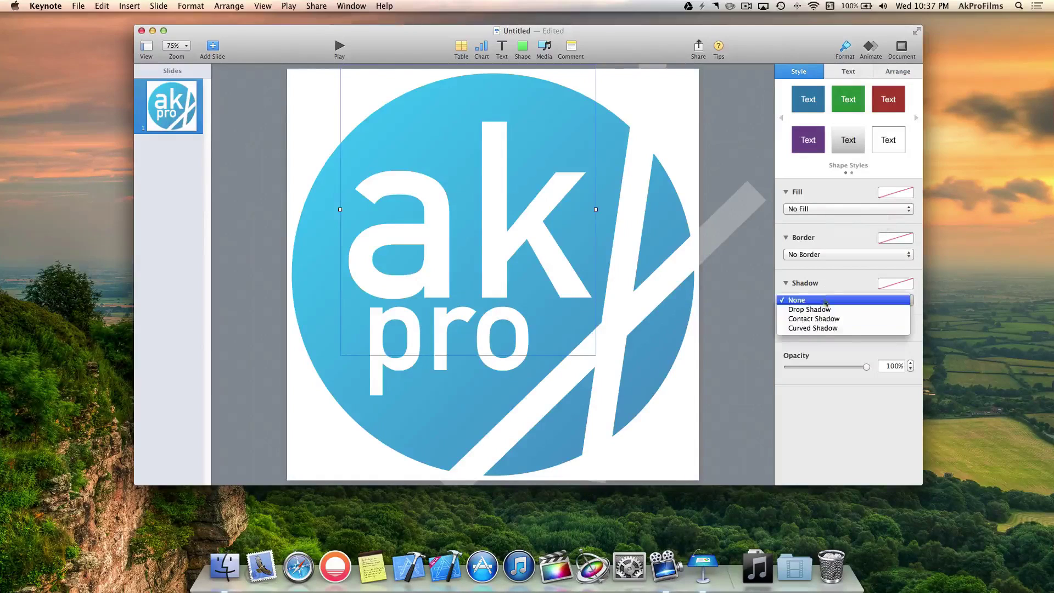
{"action": "left_click", "coordinate": [834, 329]}
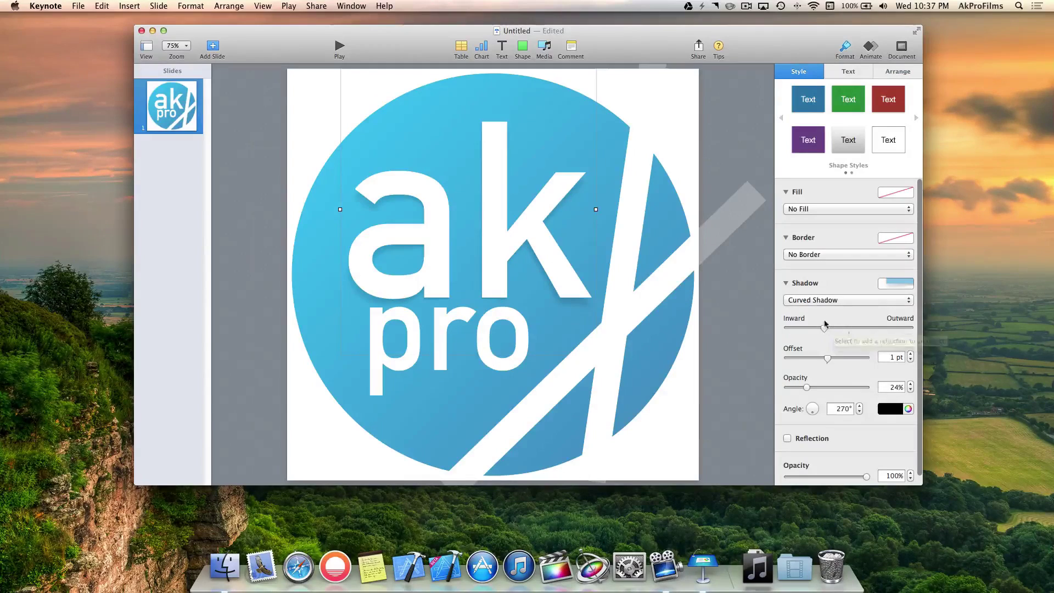
{"action": "mouse_move", "coordinate": [824, 327]}
{"action": "left_mouse_down"}
{"action": "mouse_move", "coordinate": [792, 330]}
{"action": "mouse_move", "coordinate": [830, 332]}
{"action": "mouse_move", "coordinate": [808, 332]}
{"action": "left_mouse_up"}
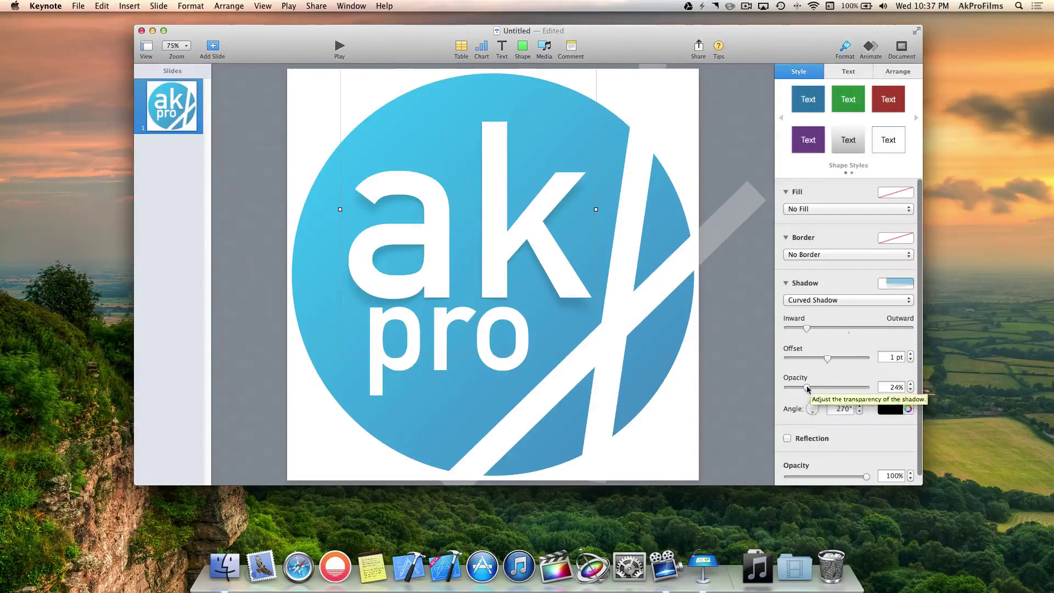
{"action": "mouse_move", "coordinate": [807, 388]}
{"action": "left_mouse_down"}
{"action": "mouse_move", "coordinate": [881, 391]}
{"action": "mouse_move", "coordinate": [801, 392]}
{"action": "left_mouse_up"}
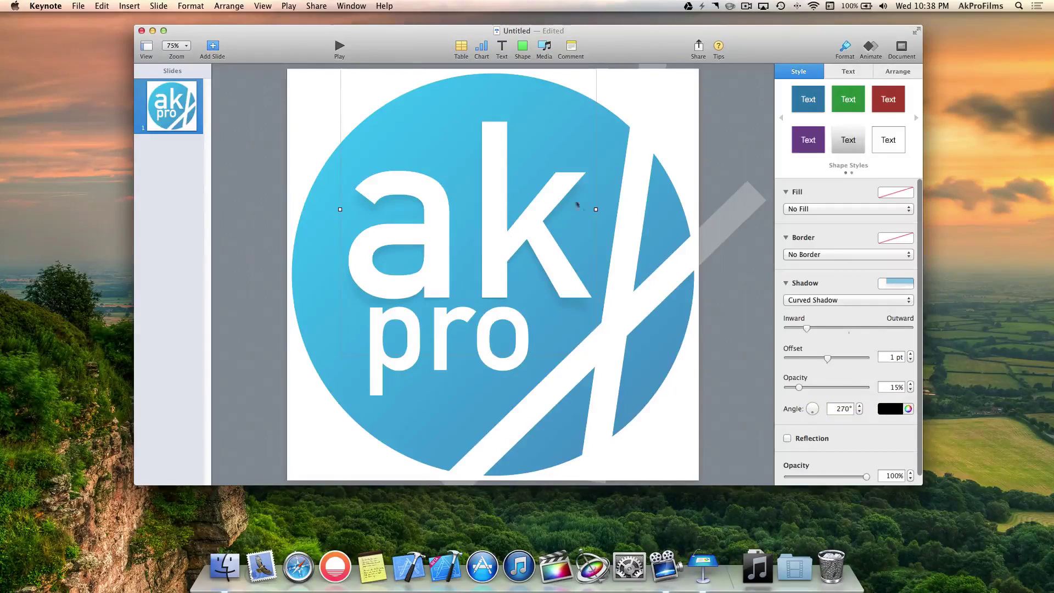
Step: Give the pro lettering a Curved Shadow
{"action": "left_click", "coordinate": [488, 354]}
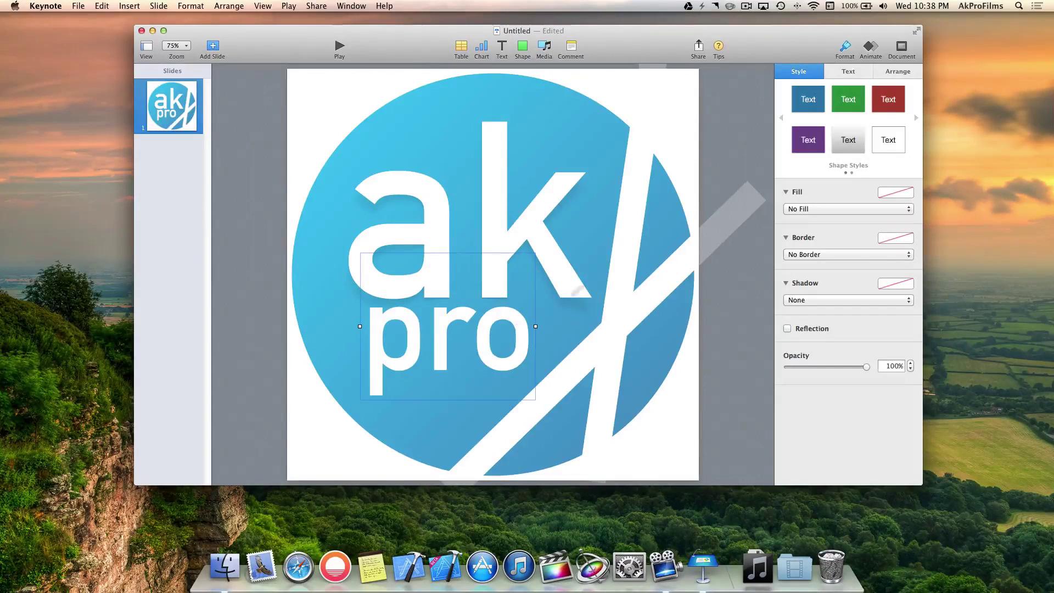
{"action": "left_click", "coordinate": [800, 300]}
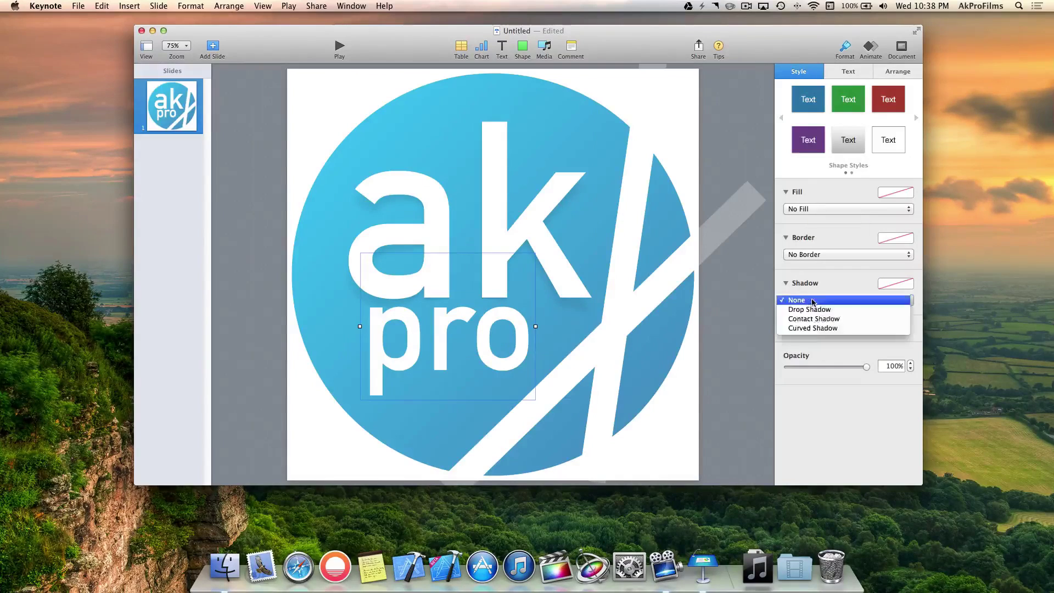
{"action": "left_click", "coordinate": [811, 328]}
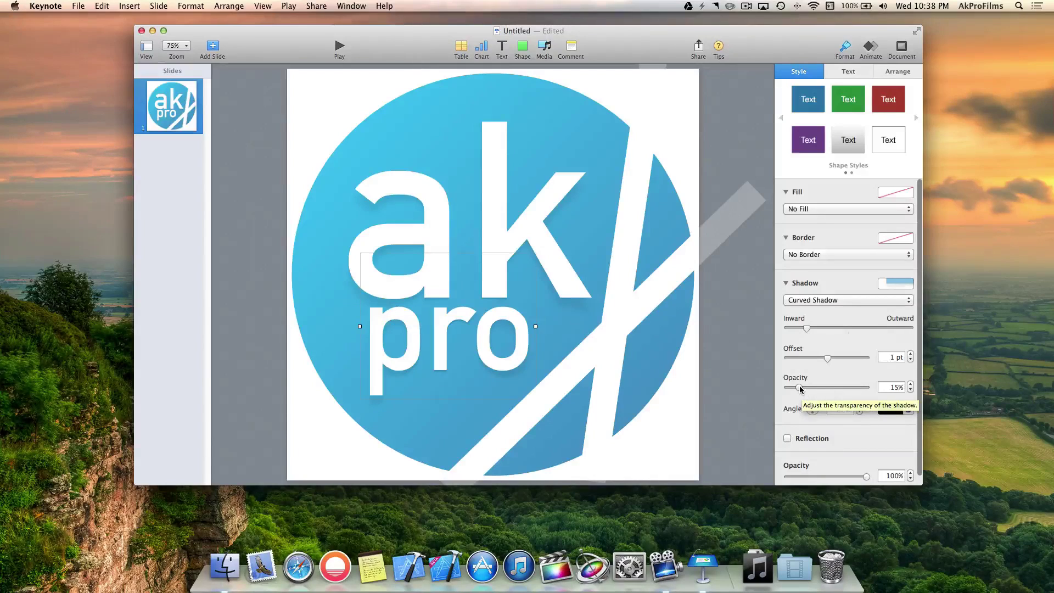
Step: Rotate the shadow angles of ak and pro, setting pro to 306°
{"action": "left_click", "coordinate": [542, 231]}
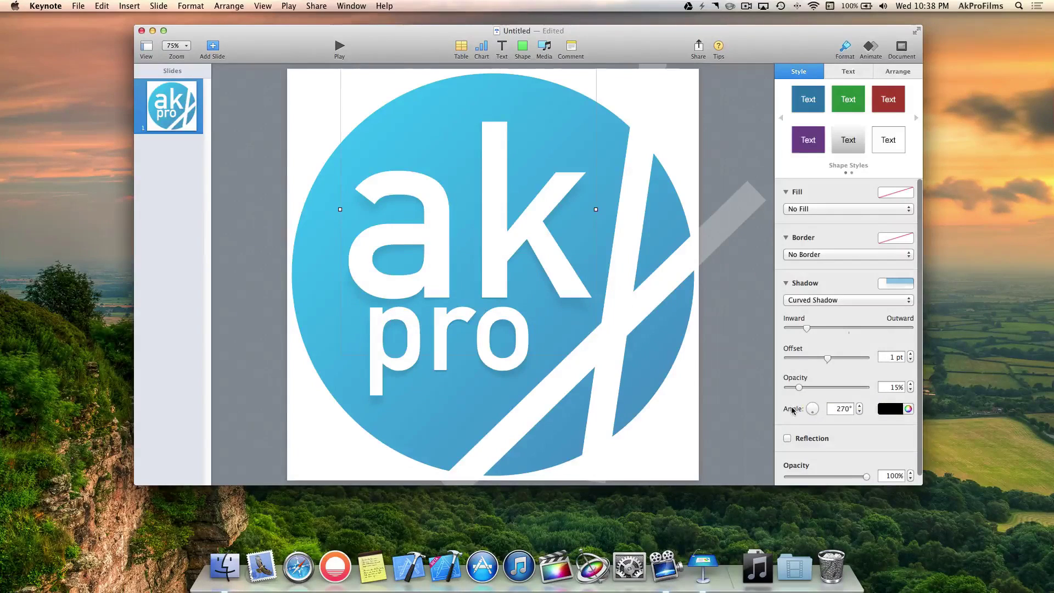
{"action": "left_click_drag", "start_coordinate": [817, 416], "coordinate": [825, 413]}
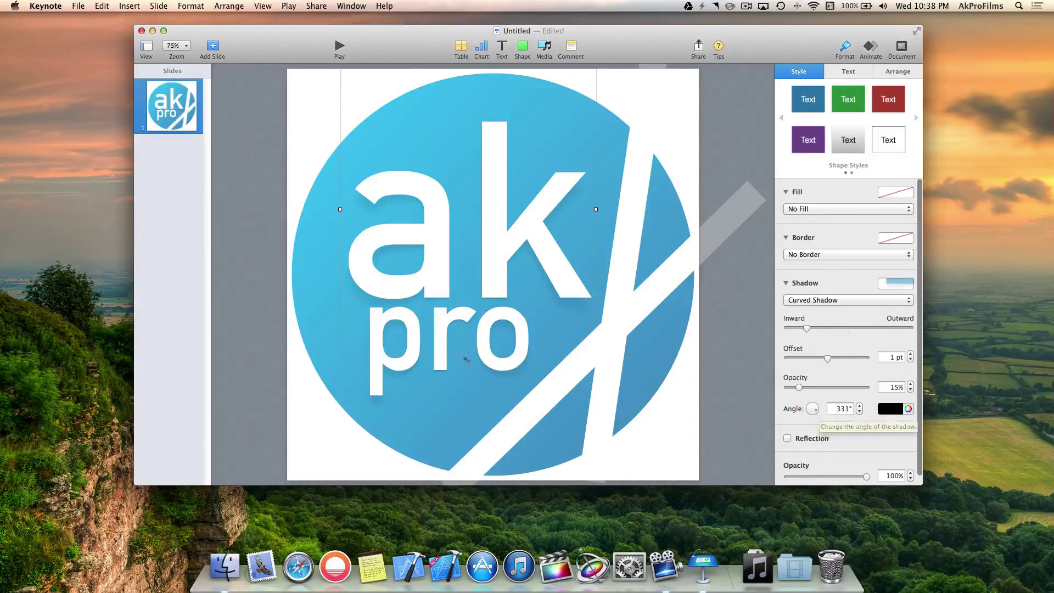
{"action": "left_click", "coordinate": [502, 359]}
{"action": "left_click_drag", "start_coordinate": [815, 409], "coordinate": [817, 413]}
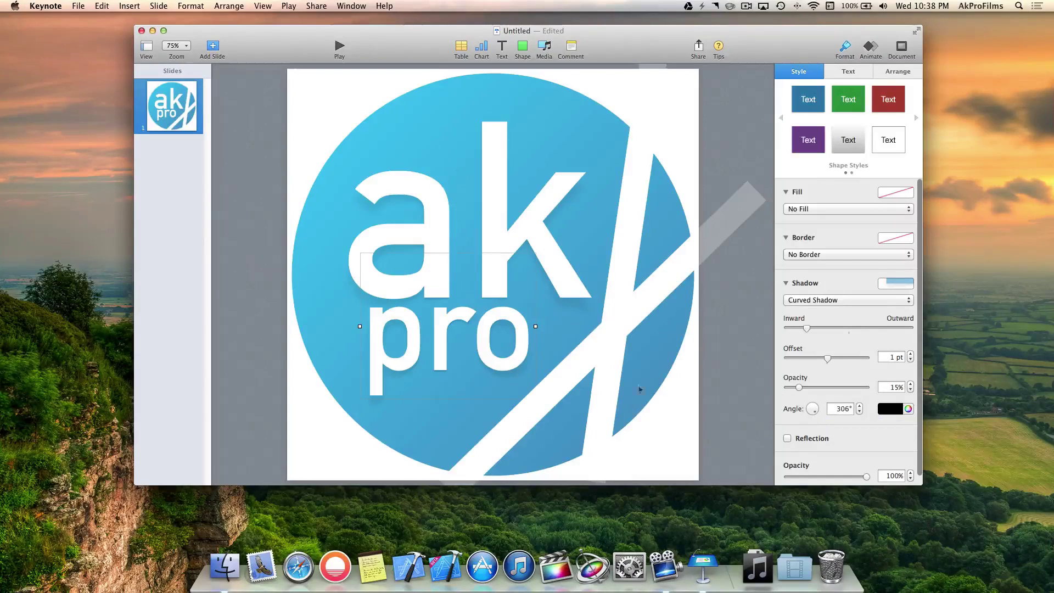
{"action": "left_click", "coordinate": [758, 336]}
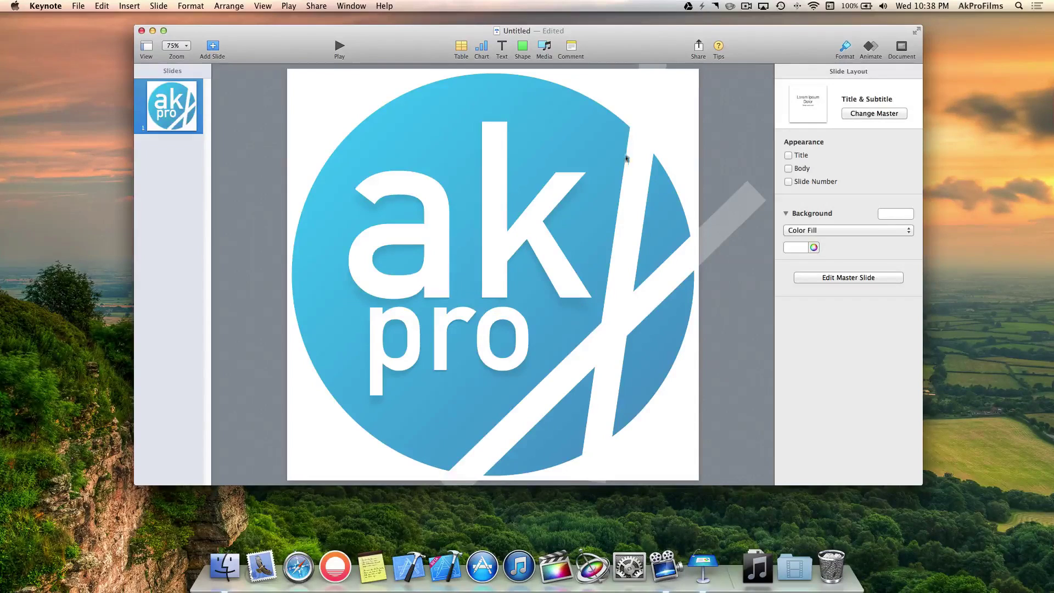
Step: Move the vertical stripe toward the circle's top-right and give it a plain white fill
{"action": "left_click", "coordinate": [624, 268]}
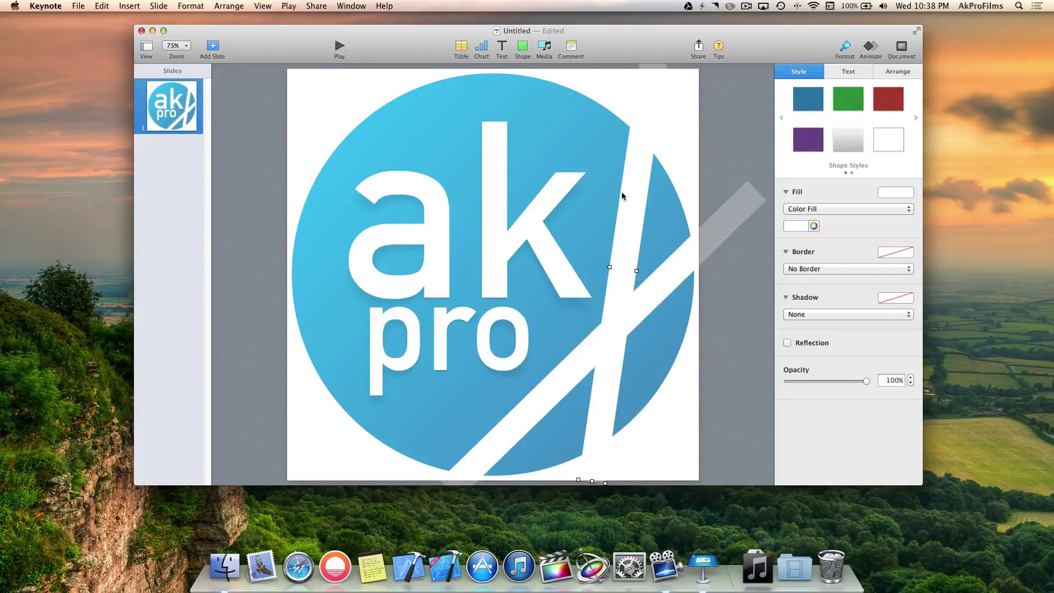
{"action": "left_click_drag", "start_coordinate": [622, 193], "coordinate": [631, 241]}
{"action": "left_click", "coordinate": [848, 99]}
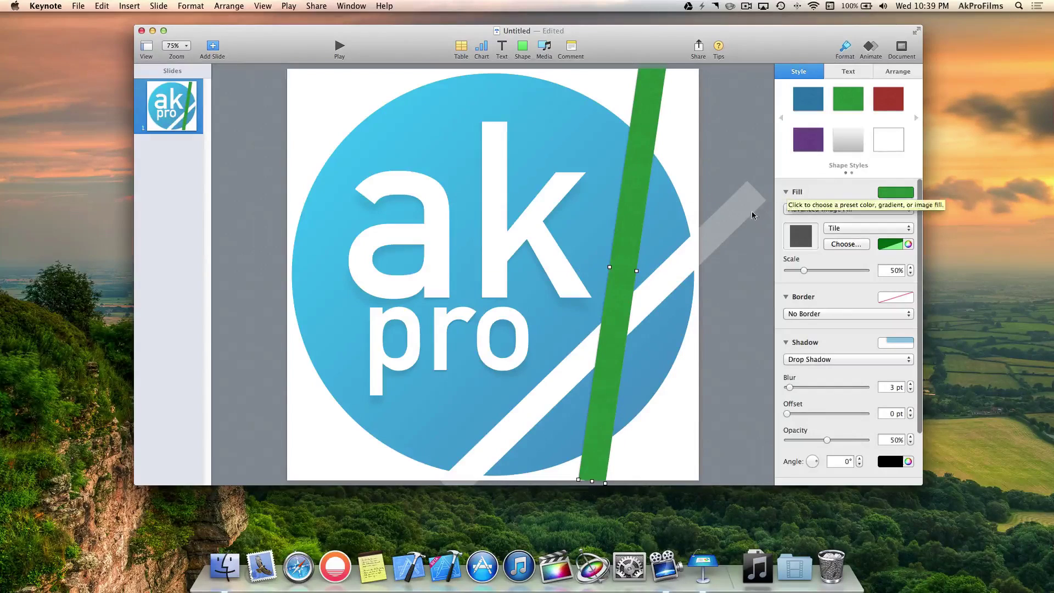
{"action": "left_click", "coordinate": [822, 209]}
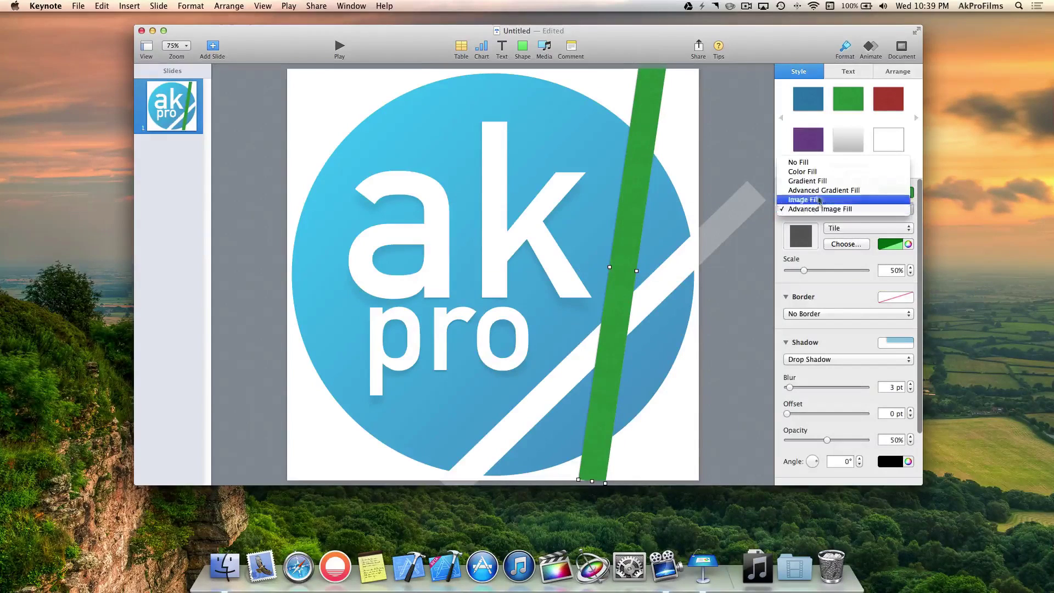
{"action": "left_click", "coordinate": [812, 171]}
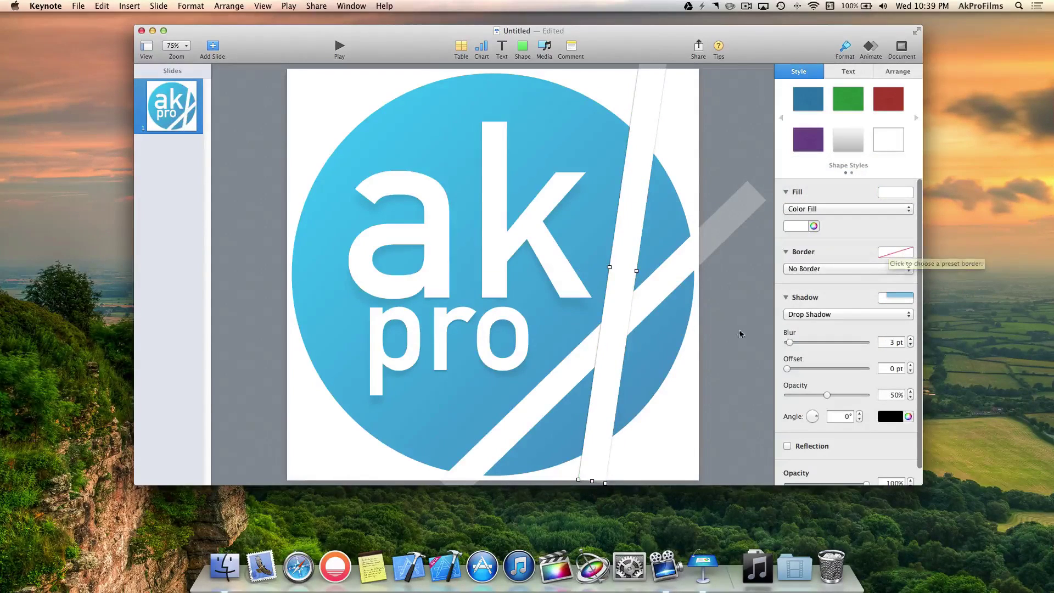
Step: Give the stripe a Drop Shadow with 57 pt blur and 22% opacity, and narrow it
{"action": "left_click", "coordinate": [814, 315]}
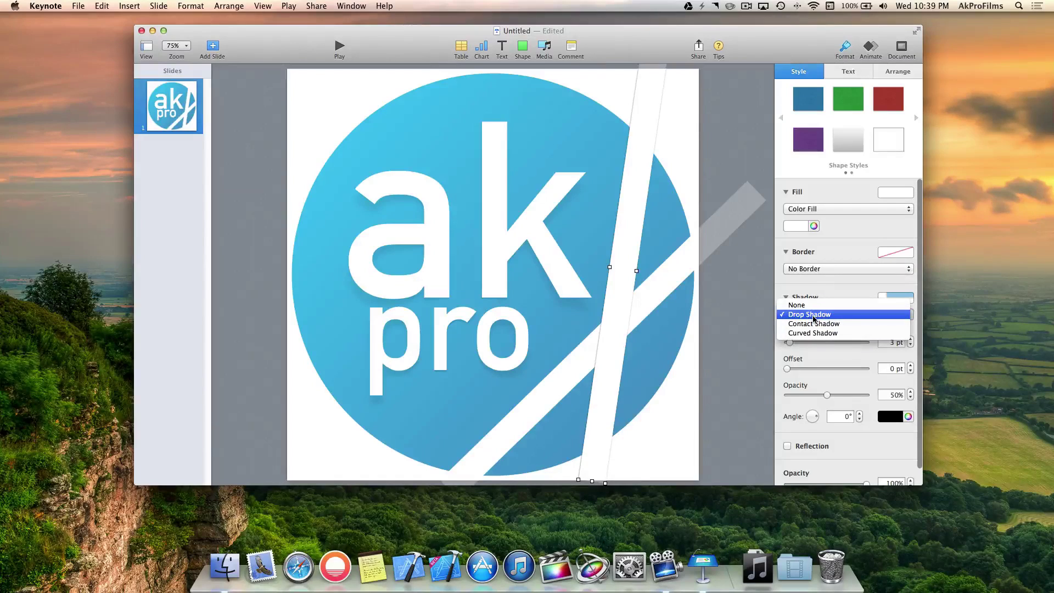
{"action": "left_click", "coordinate": [813, 319]}
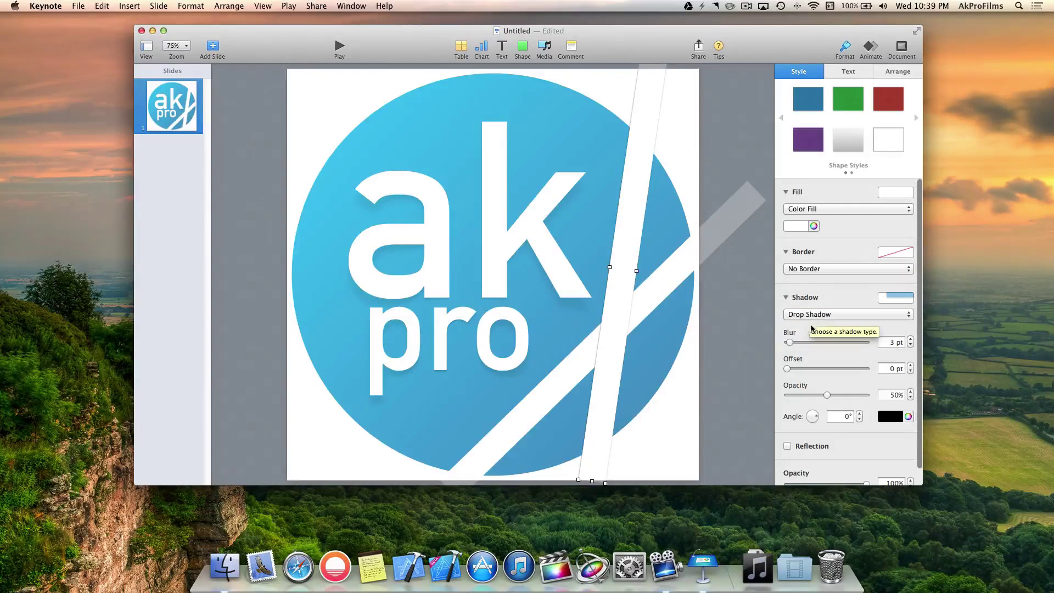
{"action": "left_click_drag", "start_coordinate": [789, 342], "coordinate": [832, 346]}
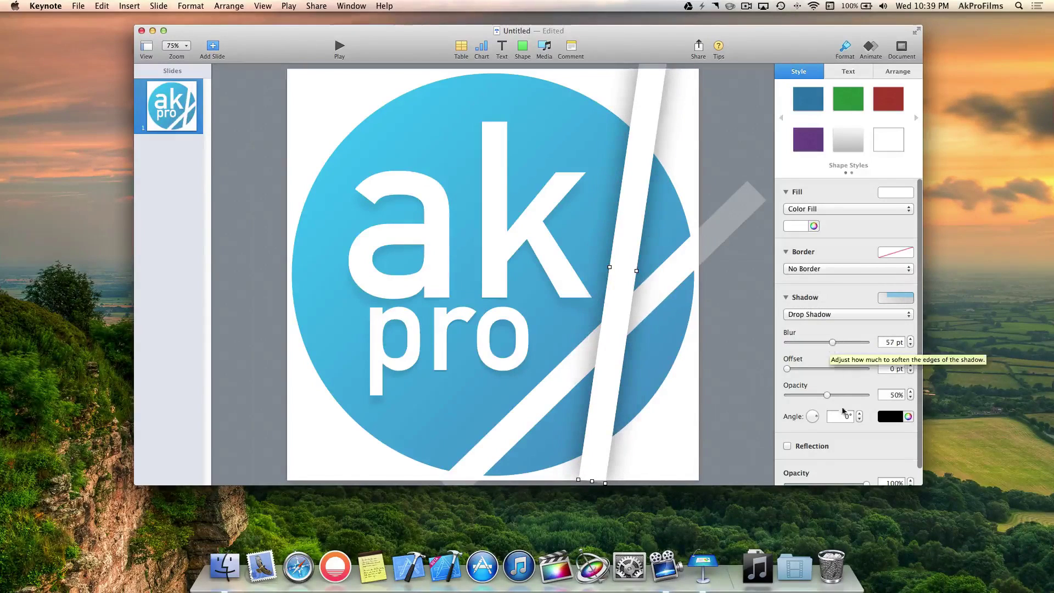
{"action": "left_click_drag", "start_coordinate": [827, 395], "coordinate": [796, 406]}
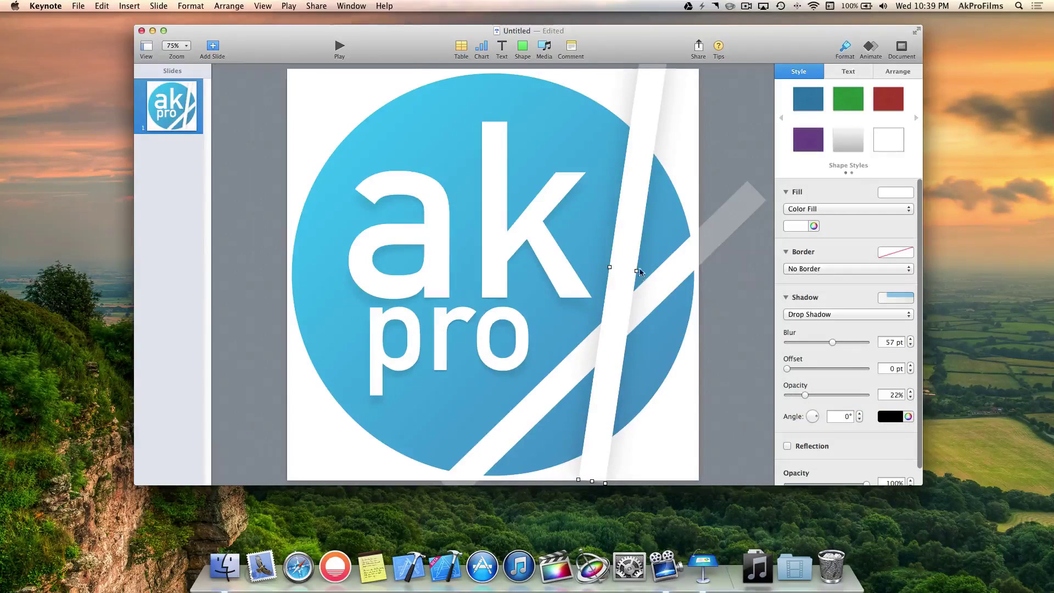
{"action": "left_click_drag", "start_coordinate": [637, 271], "coordinate": [623, 268]}
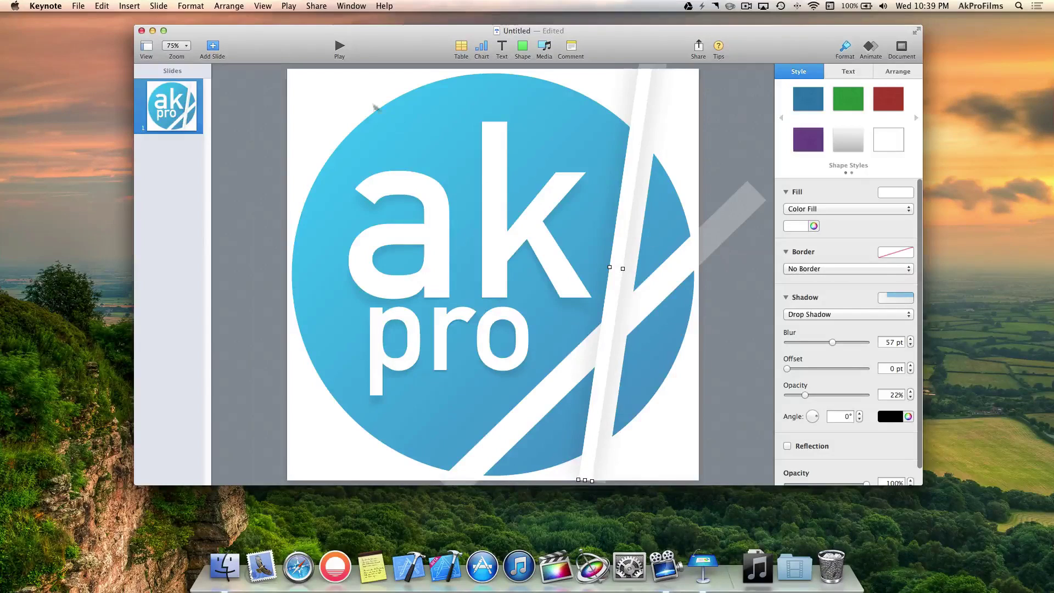
Step: Zoom the slide to 50% and shorten the vertical stripe at its top and bottom
{"action": "left_click", "coordinate": [167, 50]}
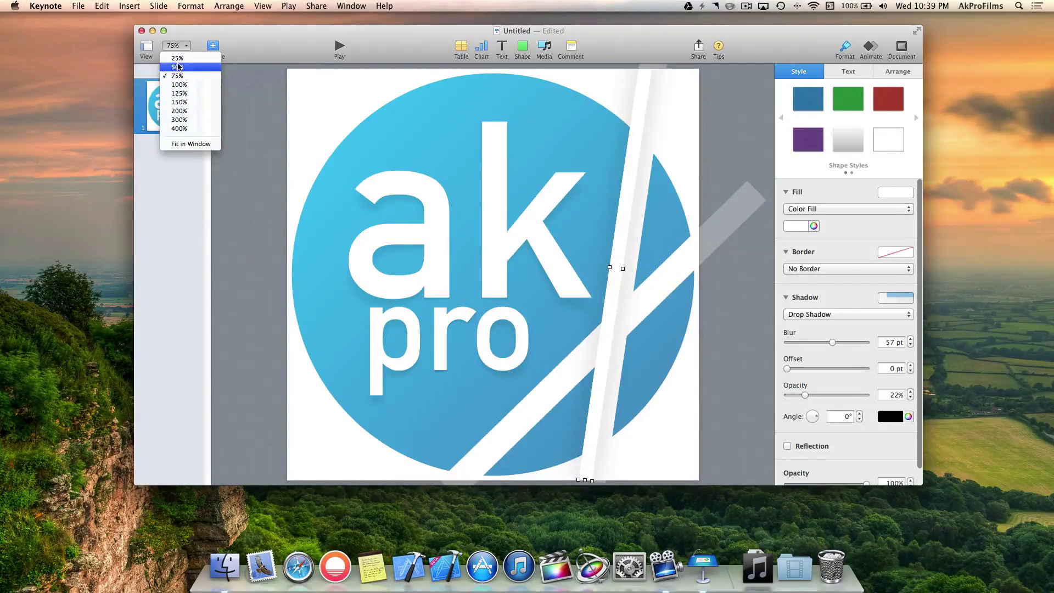
{"action": "left_click", "coordinate": [174, 73]}
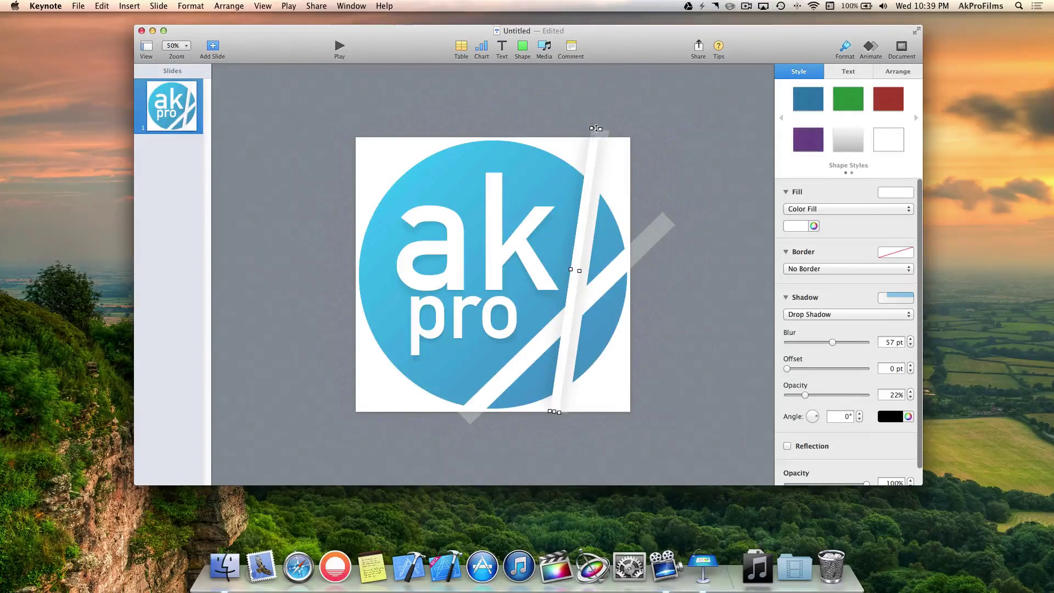
{"action": "left_click_drag", "start_coordinate": [595, 129], "coordinate": [587, 188]}
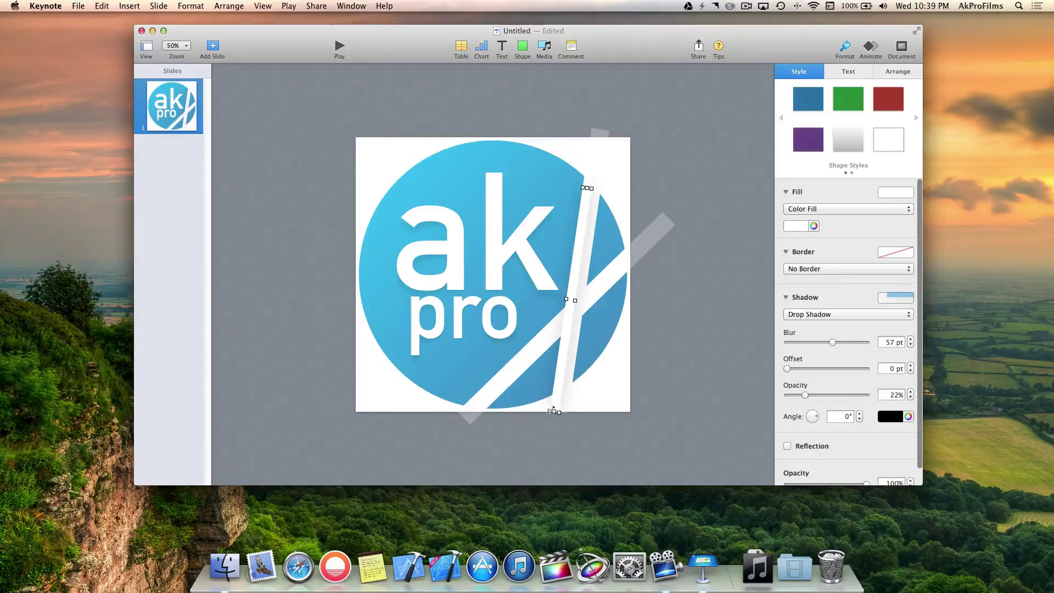
{"action": "left_click_drag", "start_coordinate": [554, 412], "coordinate": [557, 389]}
{"action": "left_click", "coordinate": [535, 154]}
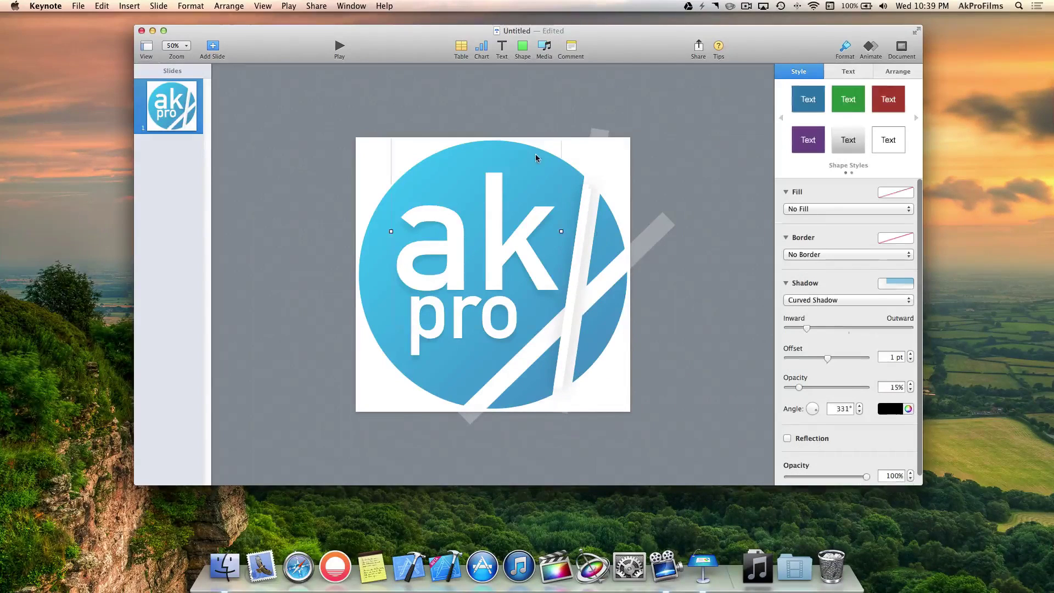
Step: Send the vertical stripe back two layers behind the diagonal band and check the layering
{"action": "left_click", "coordinate": [370, 235]}
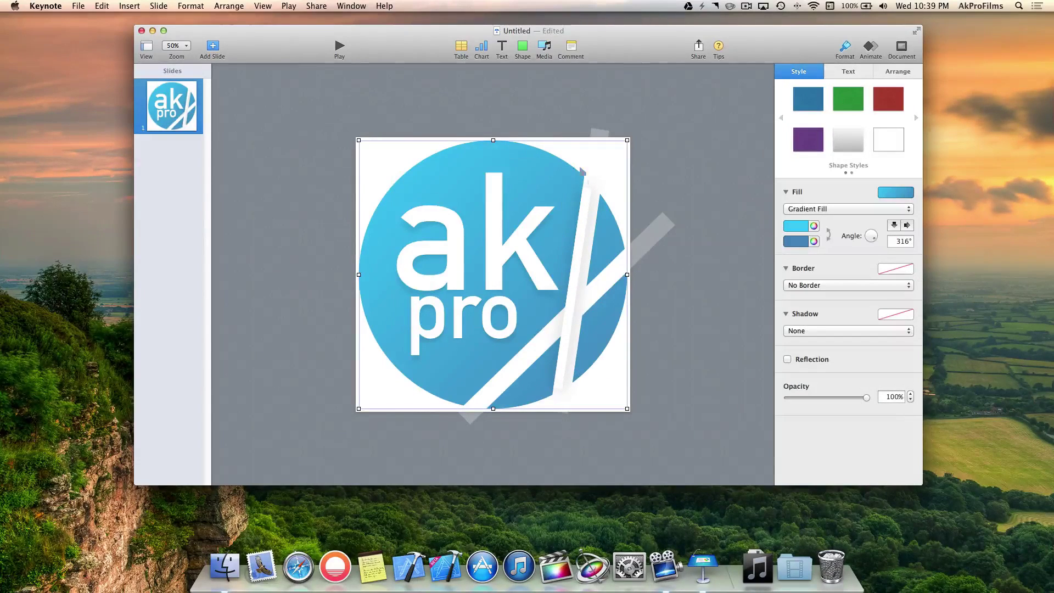
{"action": "left_click", "coordinate": [898, 75]}
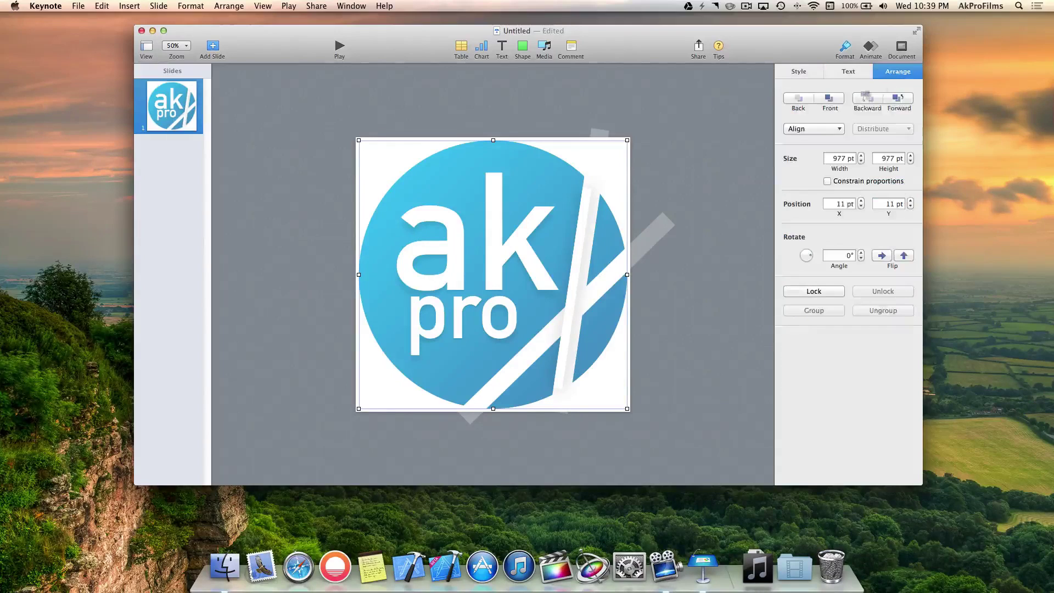
{"action": "left_click", "coordinate": [677, 208]}
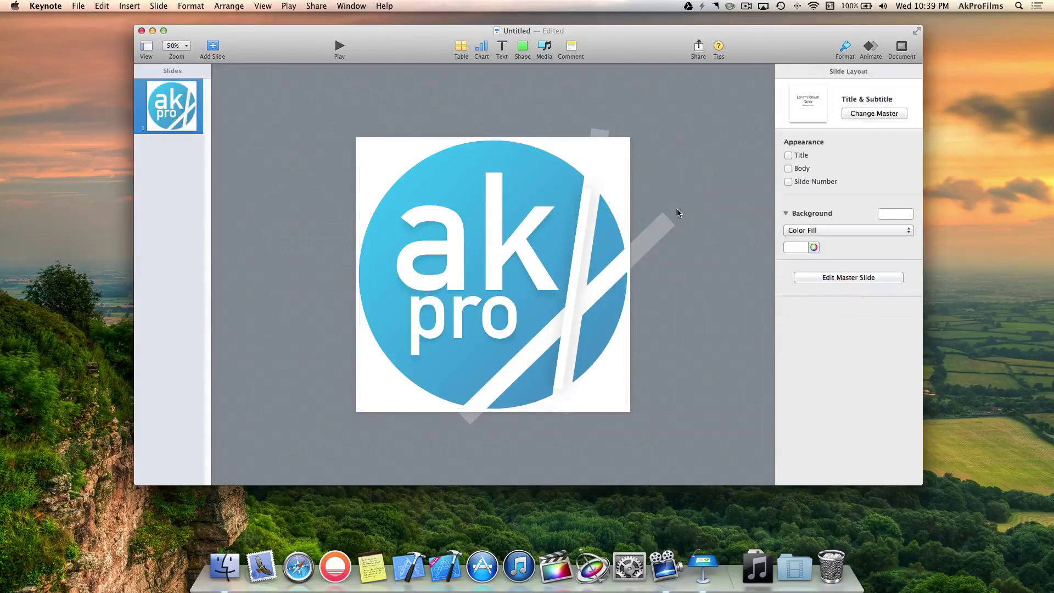
{"action": "left_click", "coordinate": [580, 219]}
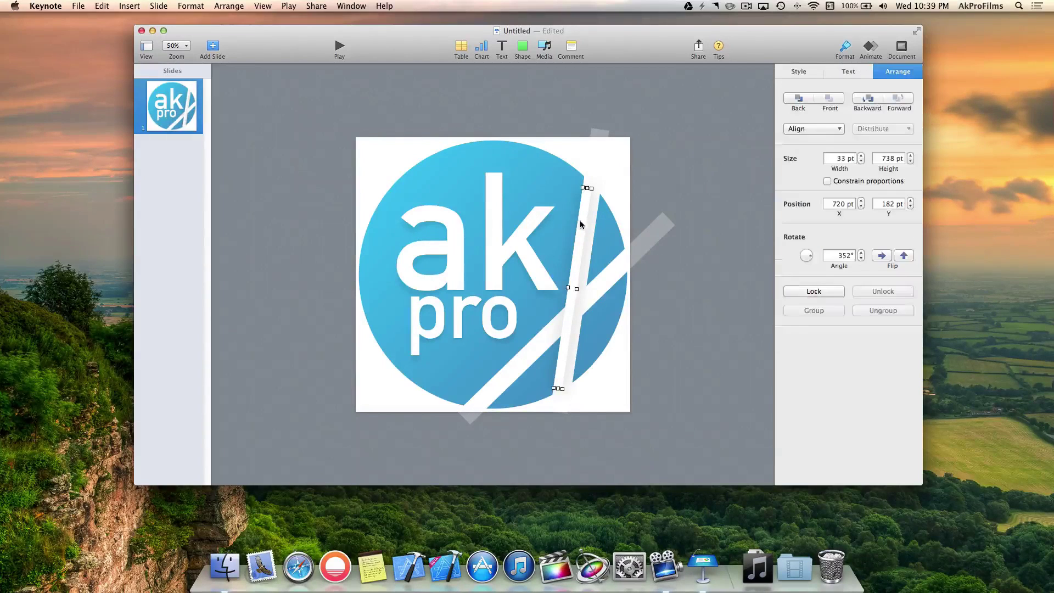
{"action": "left_click", "coordinate": [868, 97]}
{"action": "left_click", "coordinate": [870, 98]}
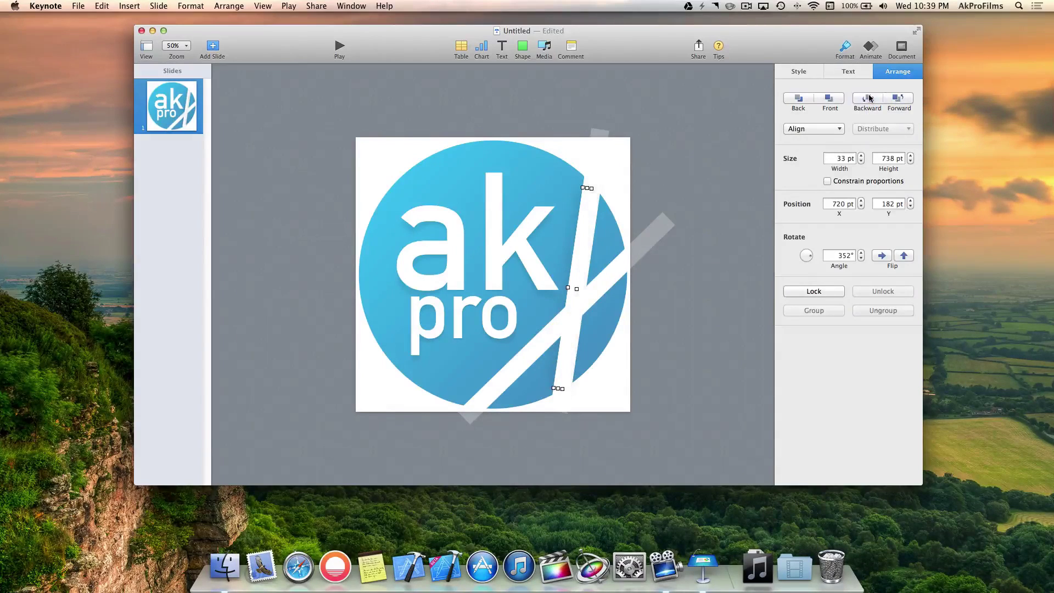
{"action": "left_click", "coordinate": [701, 173]}
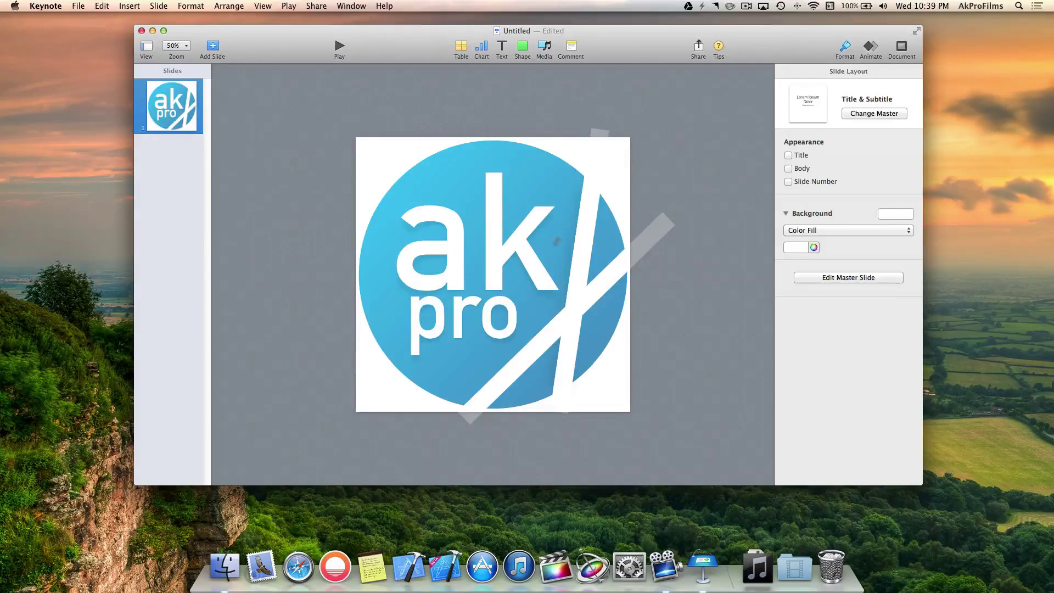
{"action": "left_click", "coordinate": [595, 143]}
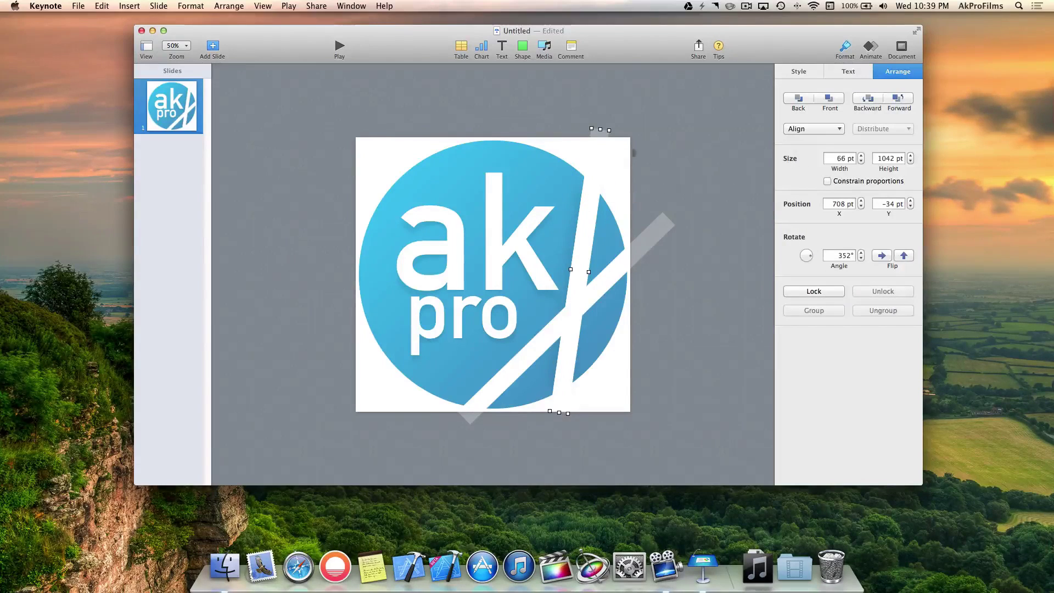
{"action": "left_click", "coordinate": [694, 165]}
{"action": "left_click", "coordinate": [662, 242]}
Step: Nudge the diagonal band into place, give it a plain colour fill and keep its Drop Shadow
{"action": "key", "text": "shift+Right"}
{"action": "key", "text": "shift+Down"}
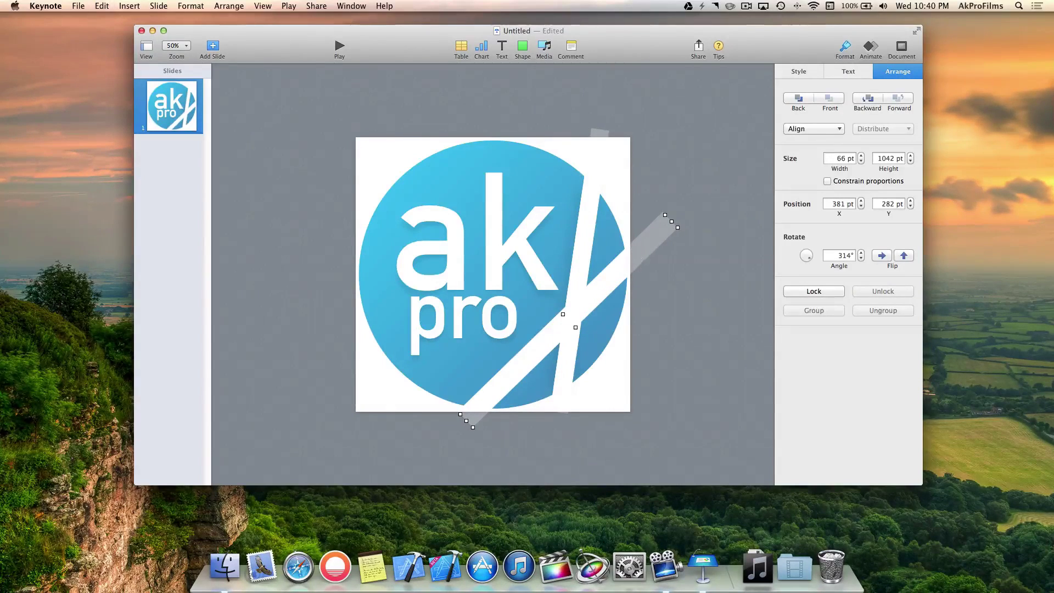
{"action": "left_click", "coordinate": [799, 71]}
{"action": "left_click", "coordinate": [848, 98]}
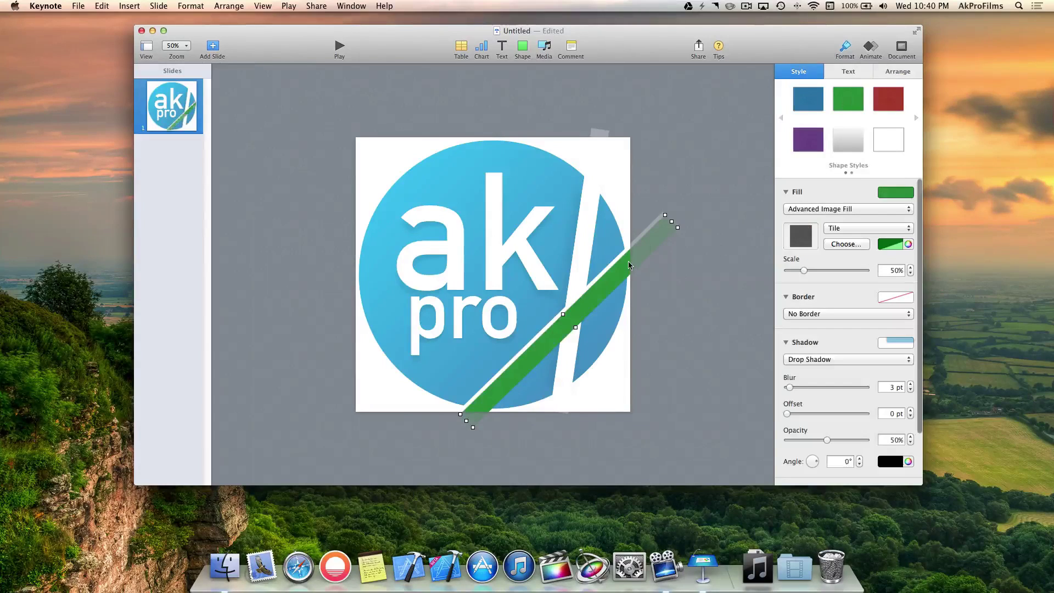
{"action": "mouse_move", "coordinate": [666, 219]}
{"action": "left_mouse_down"}
{"action": "mouse_move", "coordinate": [635, 237]}
{"action": "mouse_move", "coordinate": [664, 216]}
{"action": "left_mouse_up"}
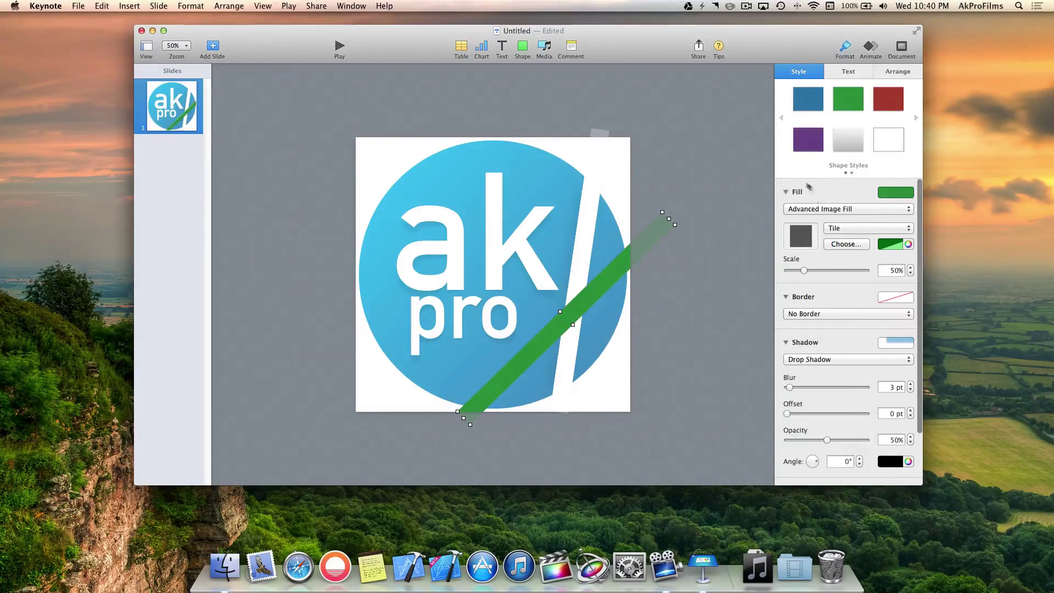
{"action": "left_click", "coordinate": [829, 209]}
{"action": "left_click", "coordinate": [813, 163]}
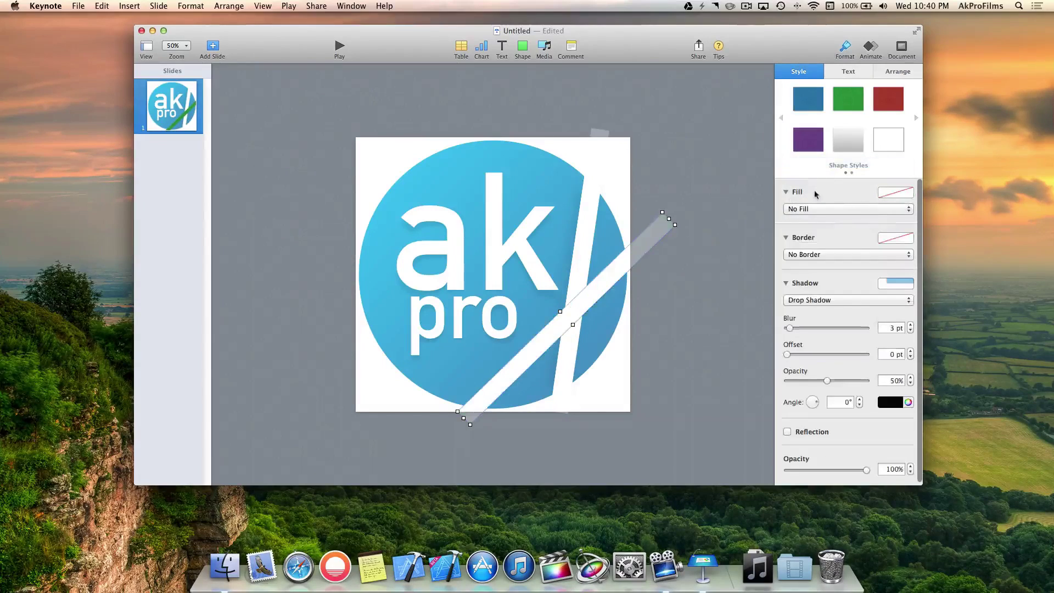
{"action": "left_click", "coordinate": [831, 209]}
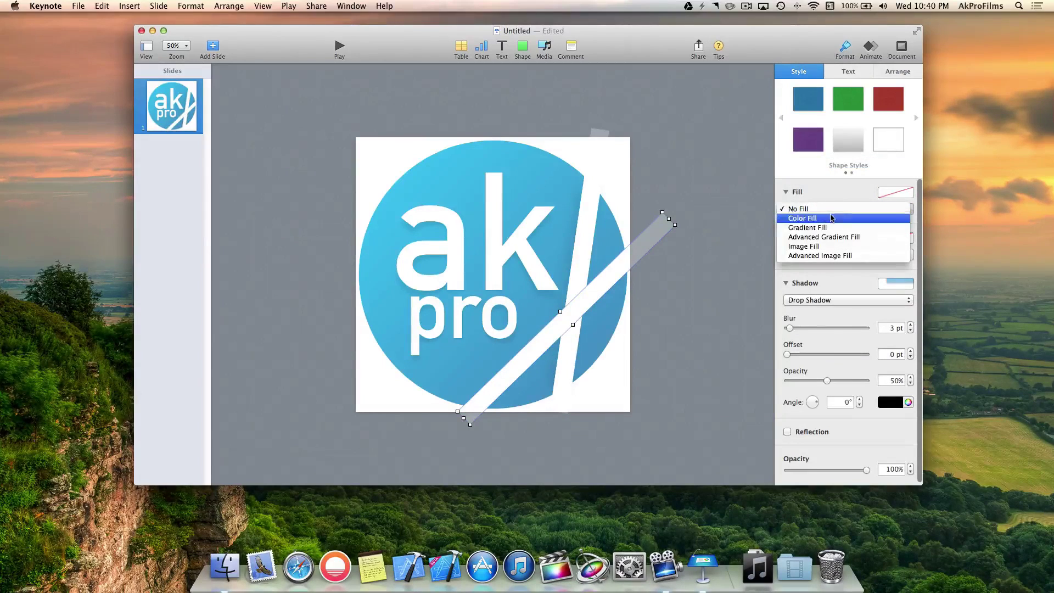
{"action": "left_click", "coordinate": [831, 218]}
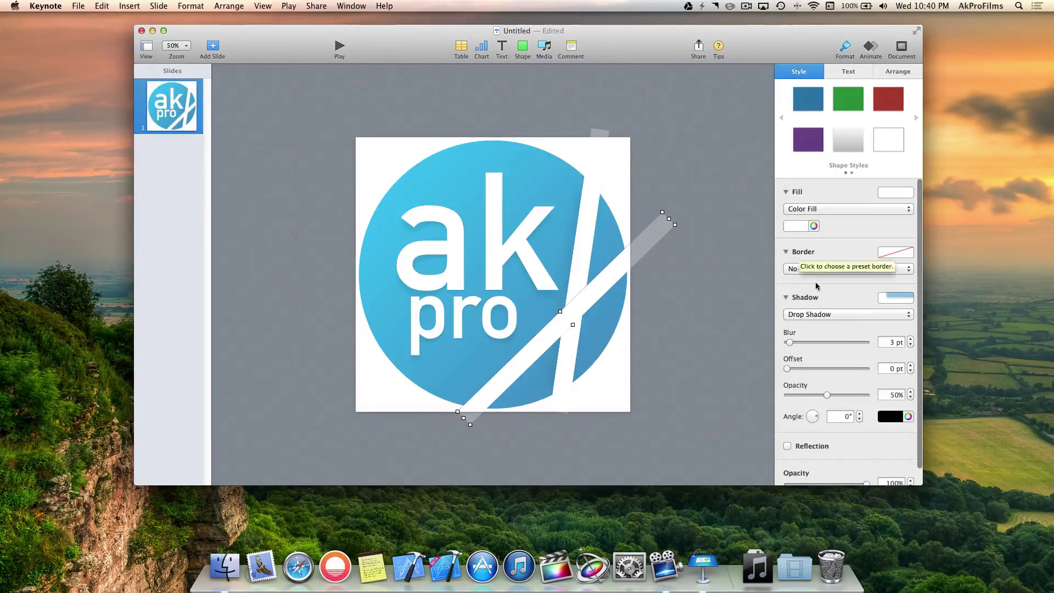
{"action": "left_click", "coordinate": [810, 314]}
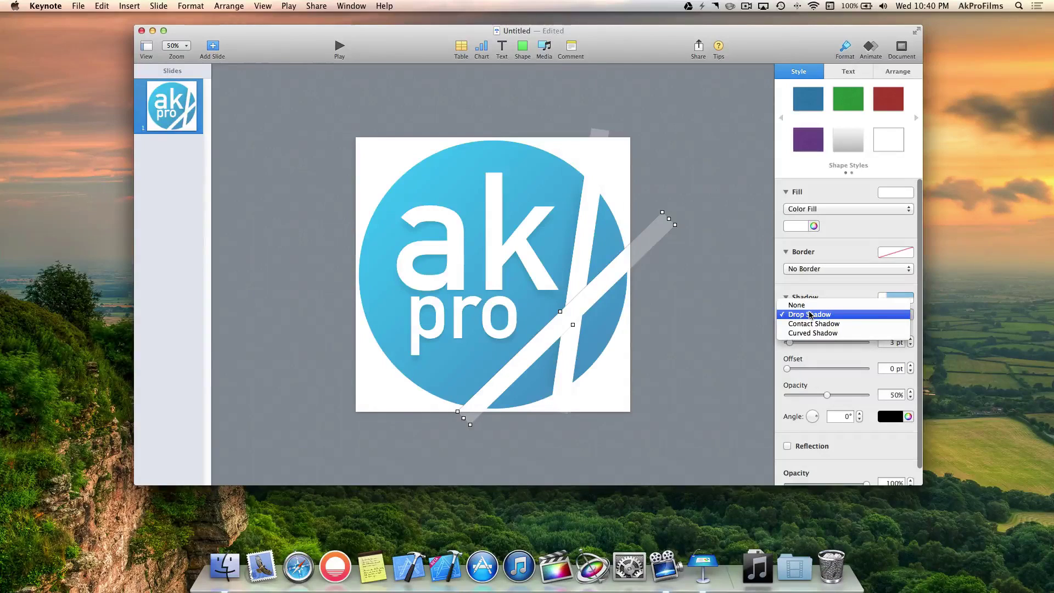
{"action": "left_click", "coordinate": [811, 314]}
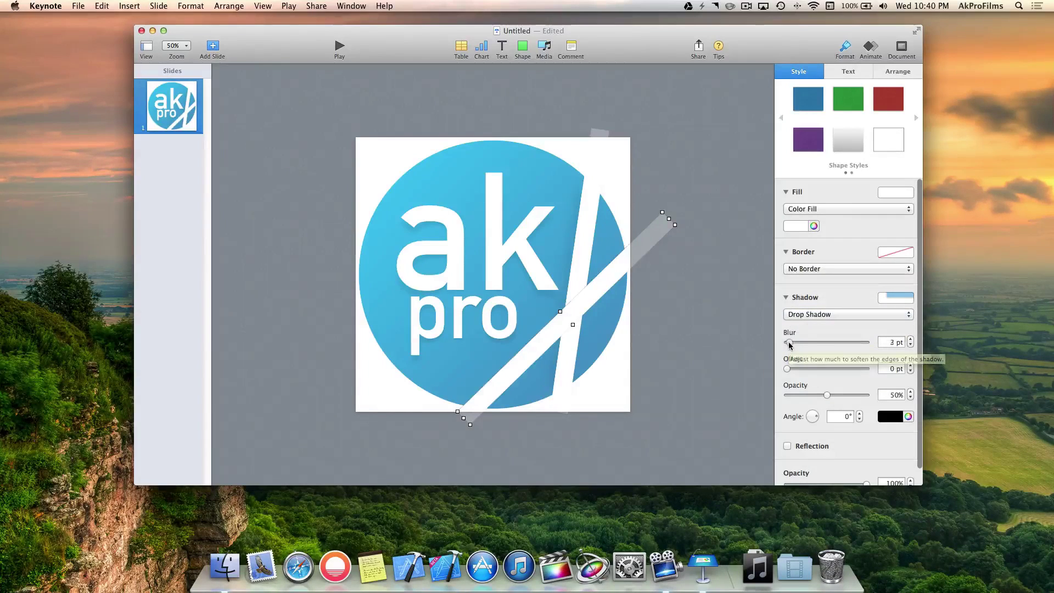
Step: Soften the diagonal band's shadow, setting its Blur to 57 pt
{"action": "left_click_drag", "start_coordinate": [789, 342], "coordinate": [825, 346]}
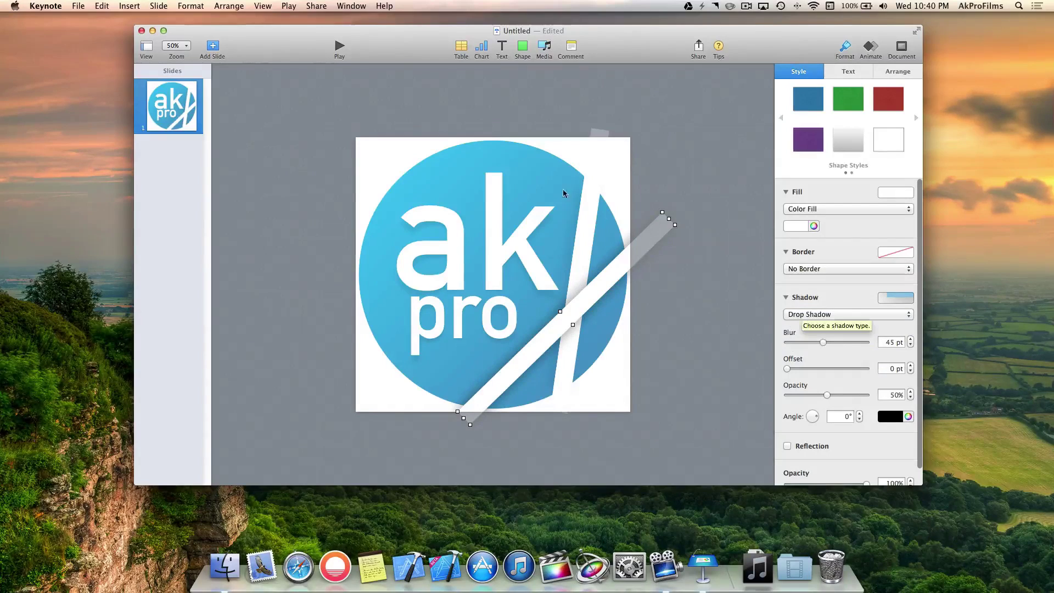
{"action": "left_click", "coordinate": [582, 225]}
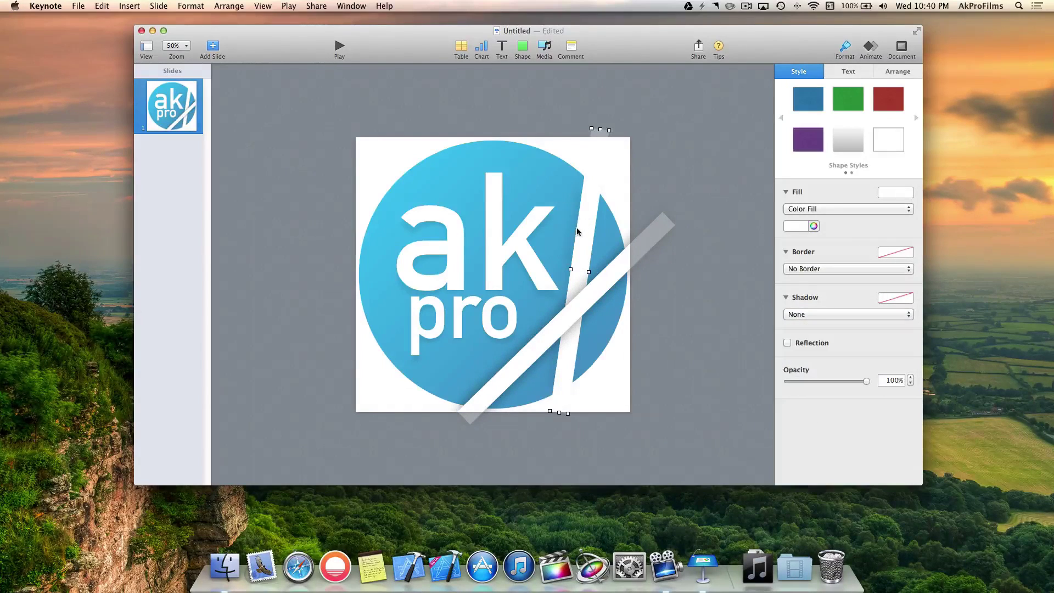
{"action": "left_click", "coordinate": [580, 227]}
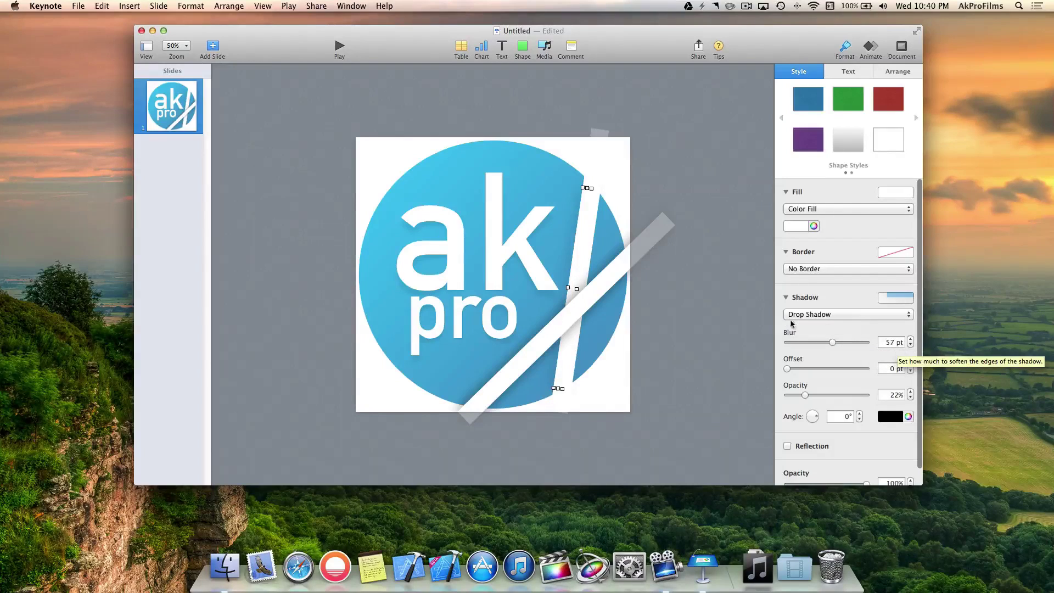
{"action": "left_click", "coordinate": [680, 306]}
{"action": "left_click", "coordinate": [584, 294]}
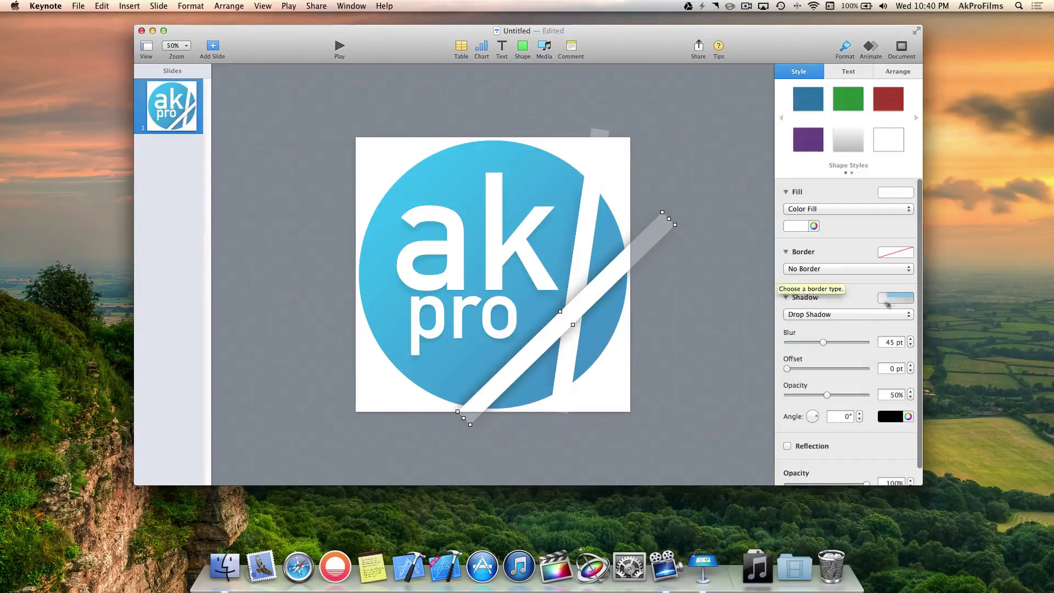
{"action": "left_click", "coordinate": [889, 343]}
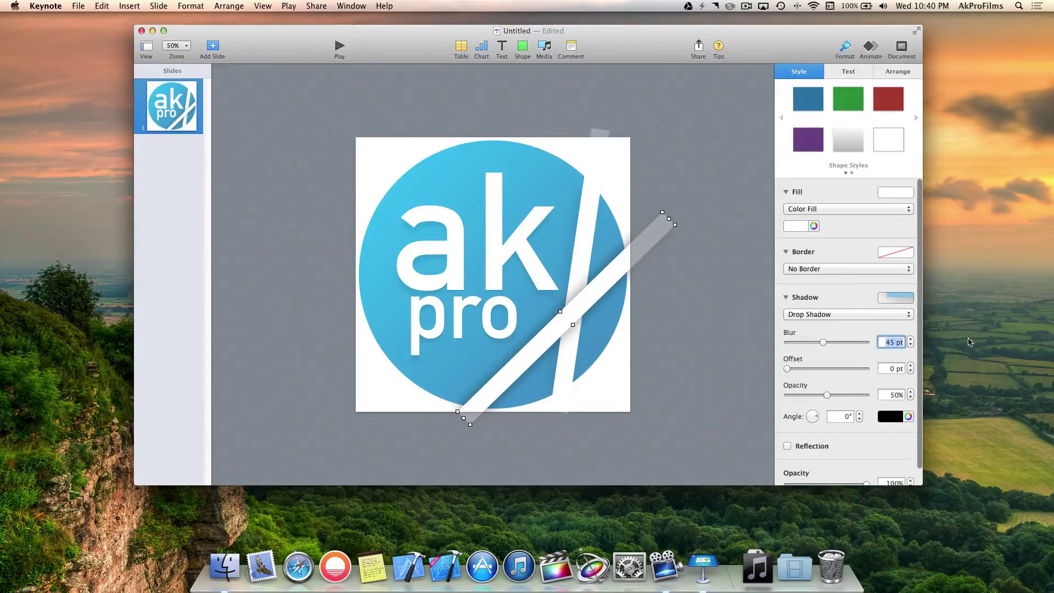
{"action": "type", "text": "57"}
{"action": "key", "text": "Return"}
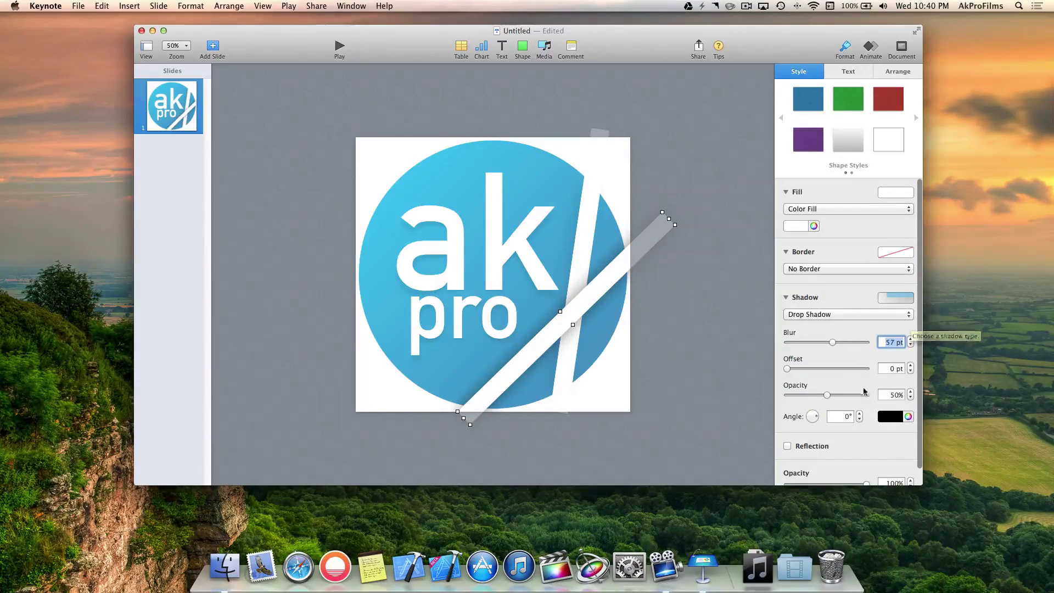
Step: Compare with the vertical stripe's shadow and set the band's shadow opacity to 22%
{"action": "left_click_drag", "start_coordinate": [827, 395], "coordinate": [805, 395]}
{"action": "left_click", "coordinate": [569, 264]}
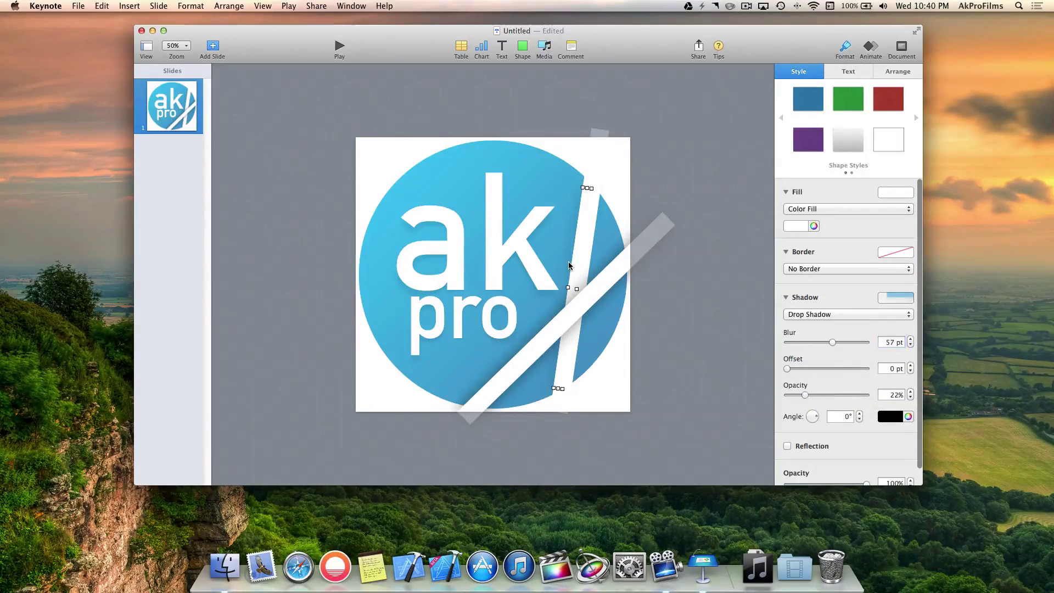
{"action": "left_click", "coordinate": [565, 258]}
{"action": "left_click", "coordinate": [568, 261]}
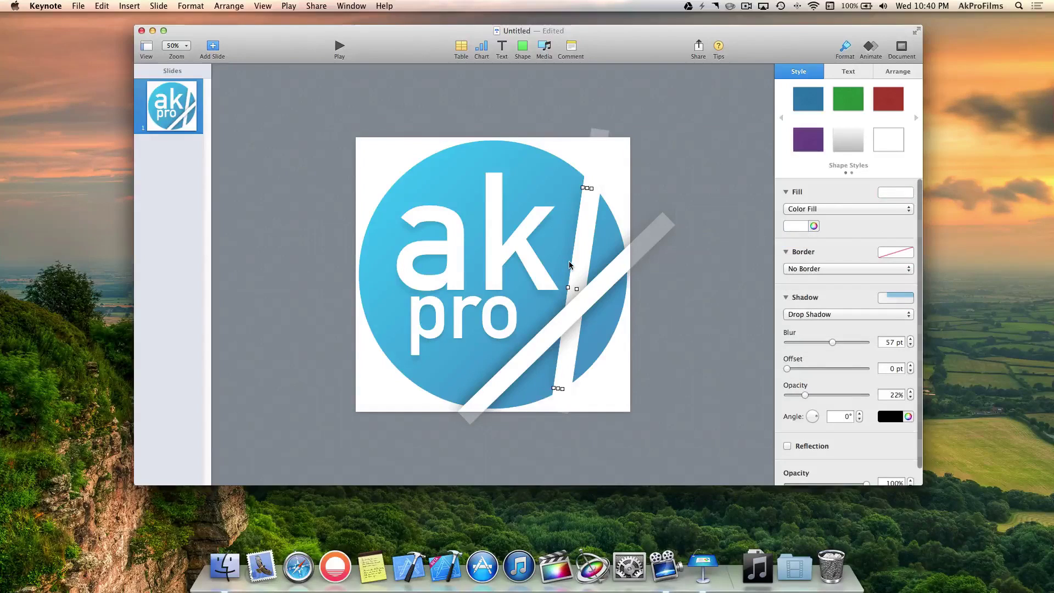
{"action": "left_click", "coordinate": [576, 308]}
{"action": "left_click", "coordinate": [892, 395]}
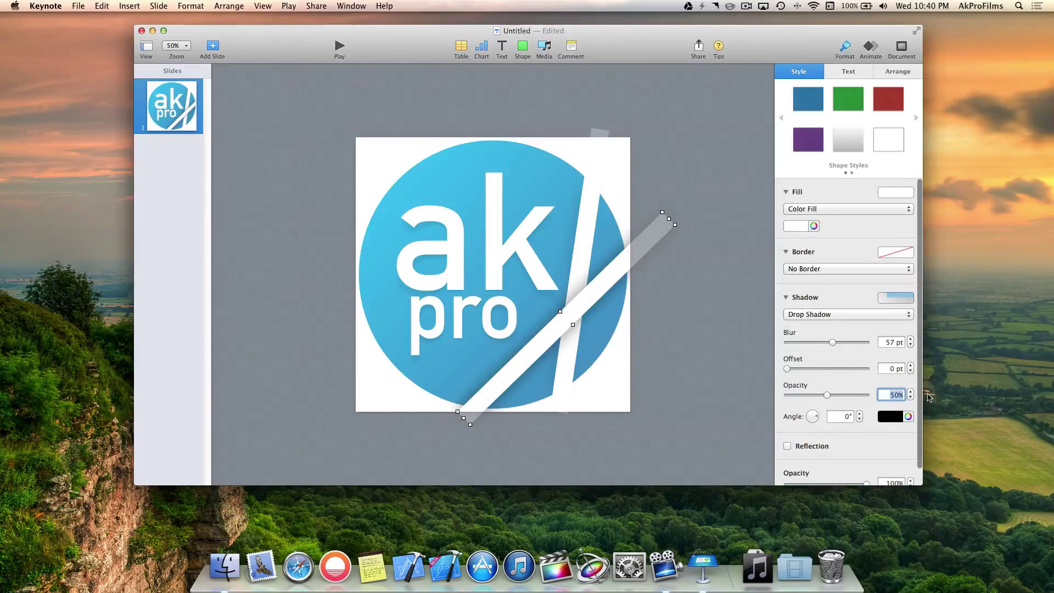
{"action": "type", "text": "22"}
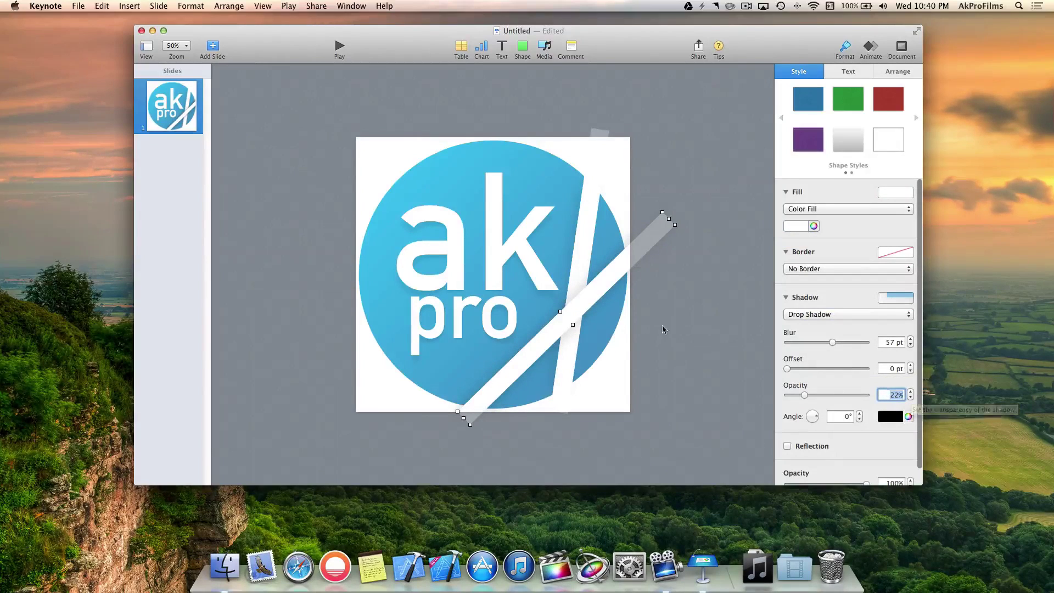
{"action": "left_click", "coordinate": [625, 286]}
{"action": "left_click", "coordinate": [622, 268]}
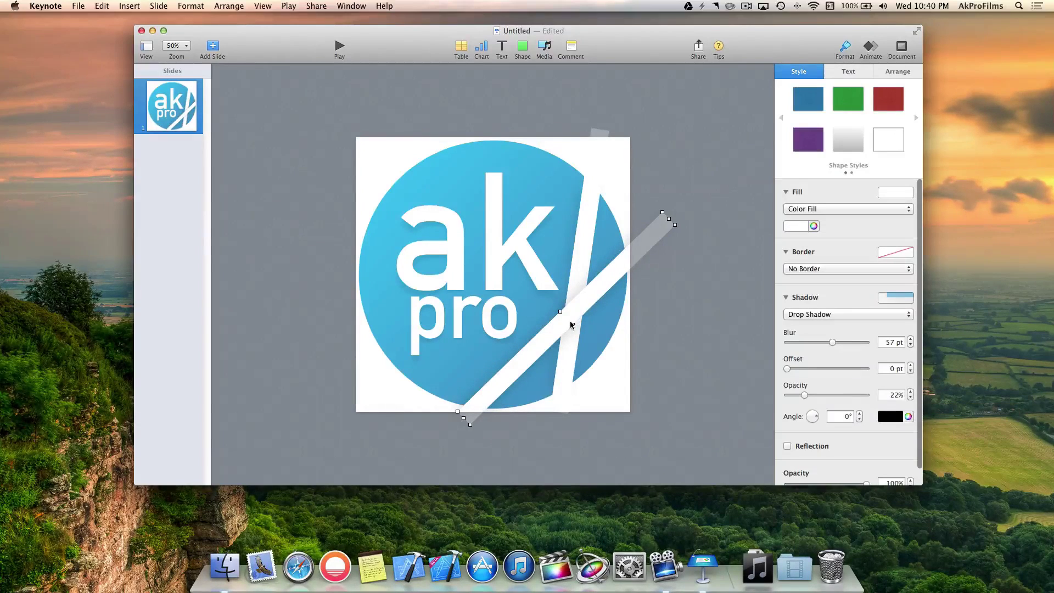
Step: Narrow the diagonal band to 36 pt, shorten both ends, and send it back one layer
{"action": "left_click_drag", "start_coordinate": [572, 325], "coordinate": [565, 319]}
{"action": "left_click_drag", "start_coordinate": [666, 216], "coordinate": [622, 258]}
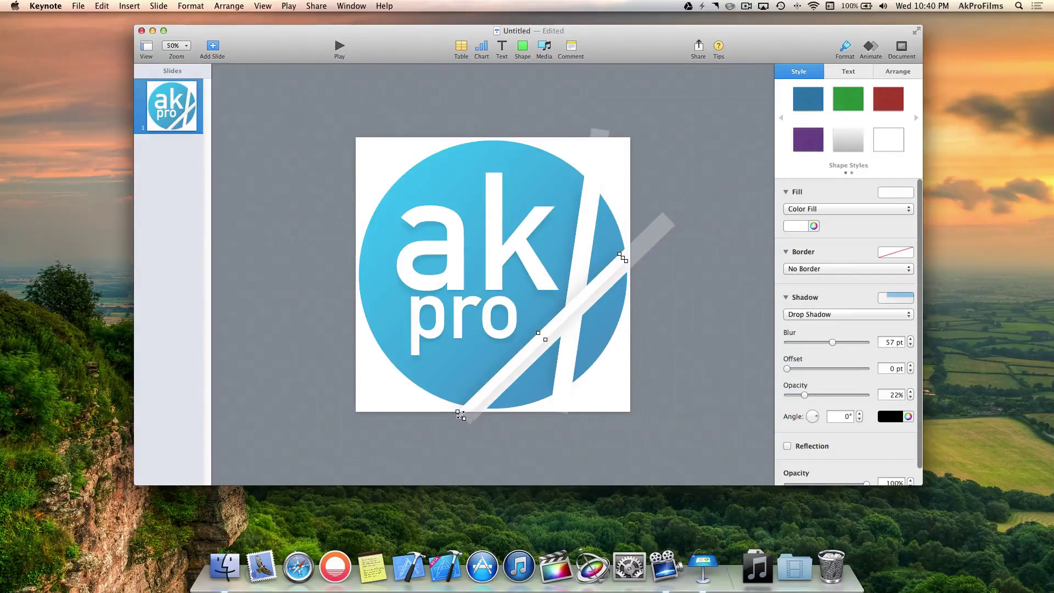
{"action": "left_click_drag", "start_coordinate": [460, 416], "coordinate": [474, 402]}
{"action": "left_click", "coordinate": [881, 72]}
{"action": "left_click", "coordinate": [868, 99]}
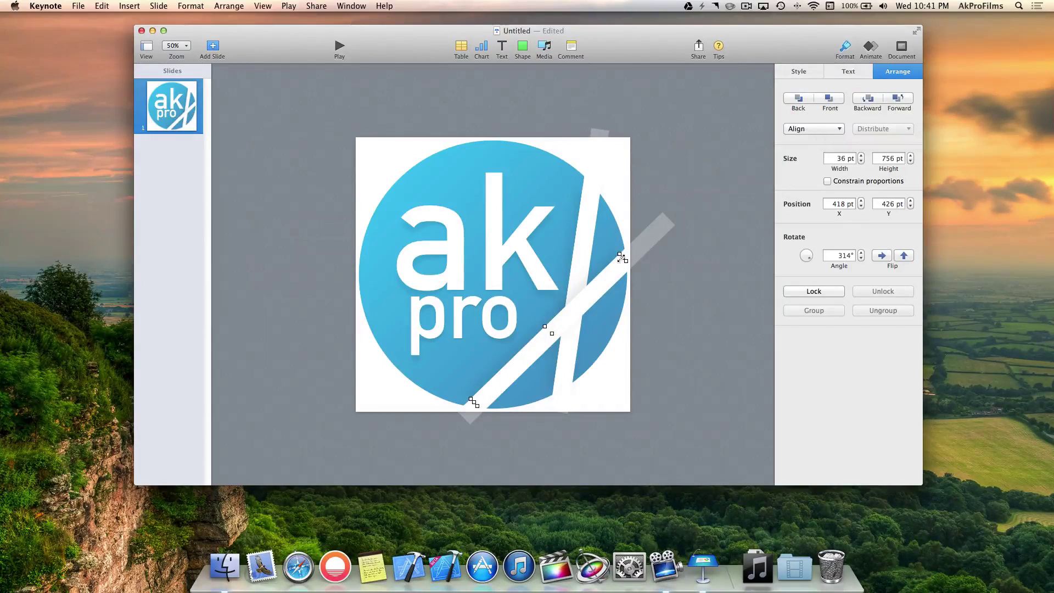
{"action": "left_click", "coordinate": [648, 301]}
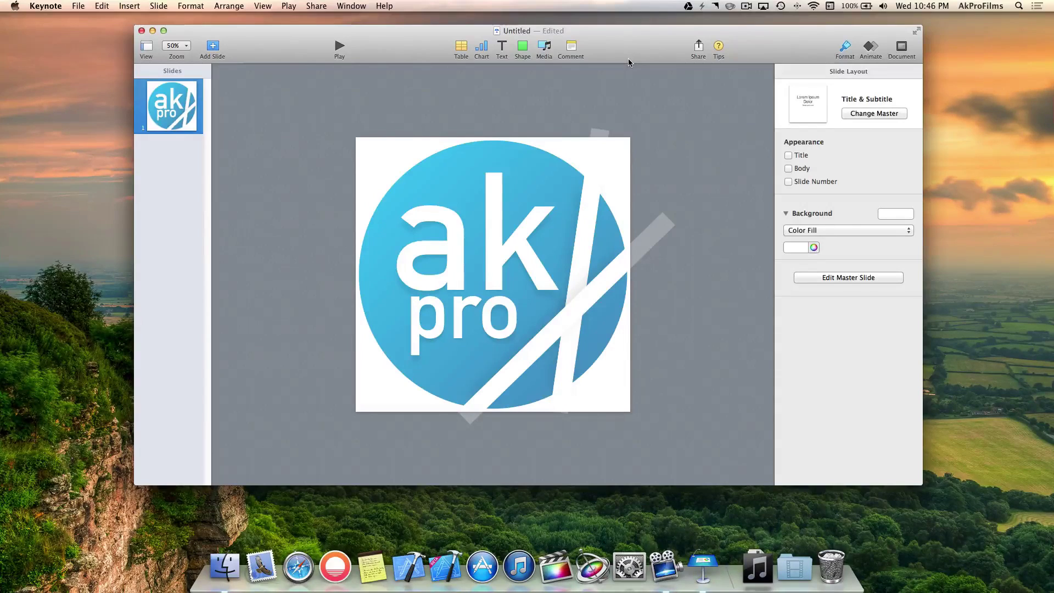
Step: Export the slide via Export To > Images as PNG, named 'logo', to the Desktop
{"action": "left_click", "coordinate": [79, 6]}
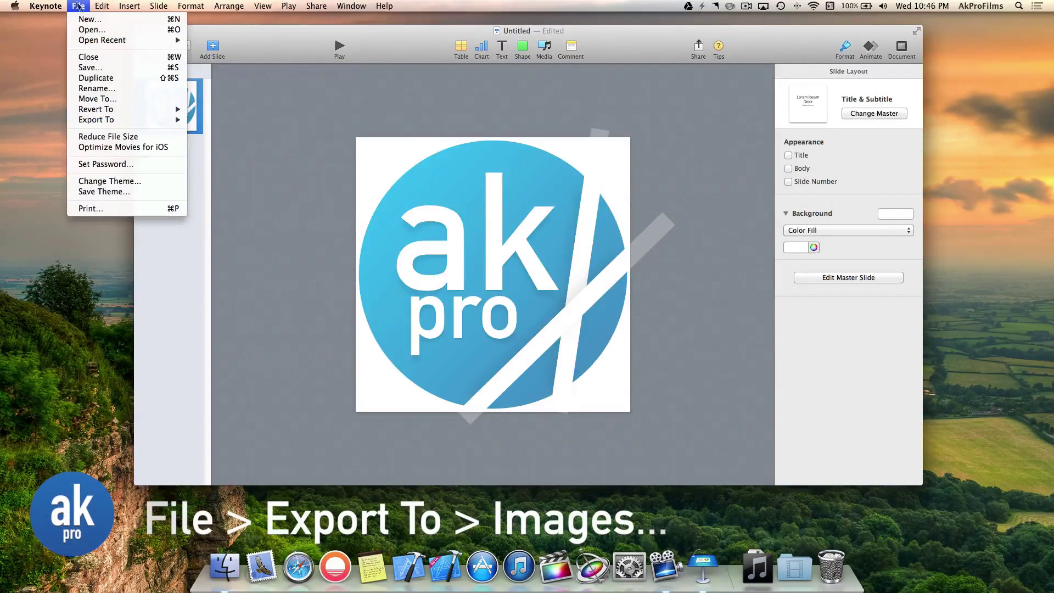
{"action": "mouse_move", "coordinate": [164, 120]}
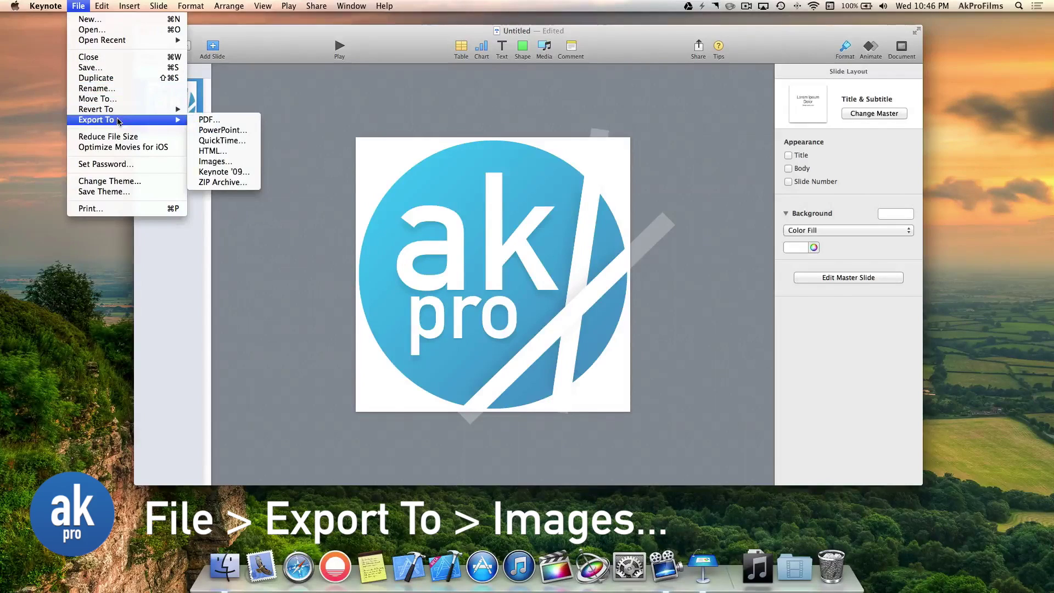
{"action": "left_click", "coordinate": [213, 160]}
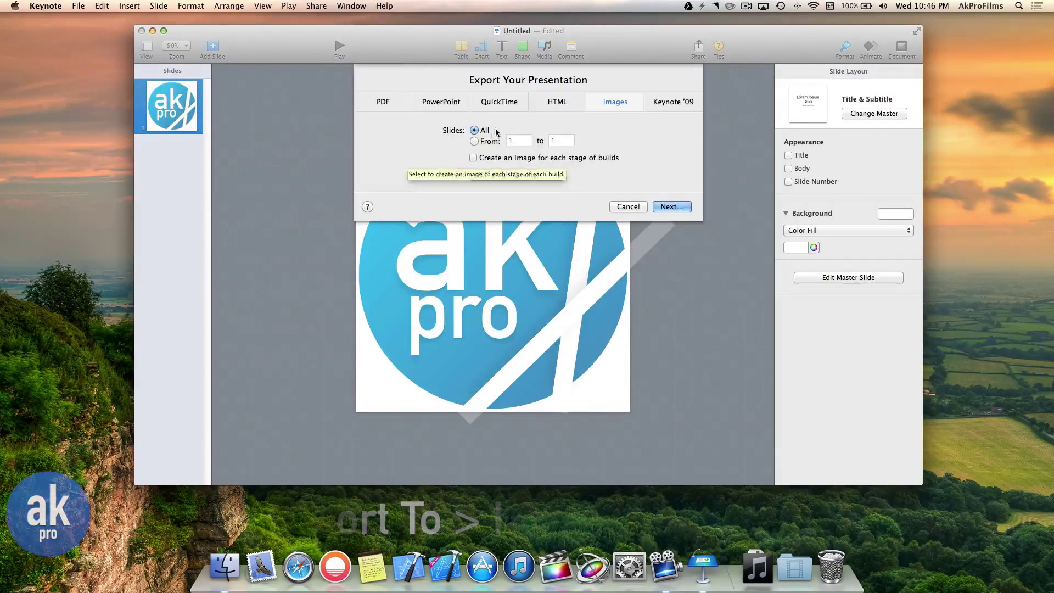
{"action": "left_click", "coordinate": [489, 175]}
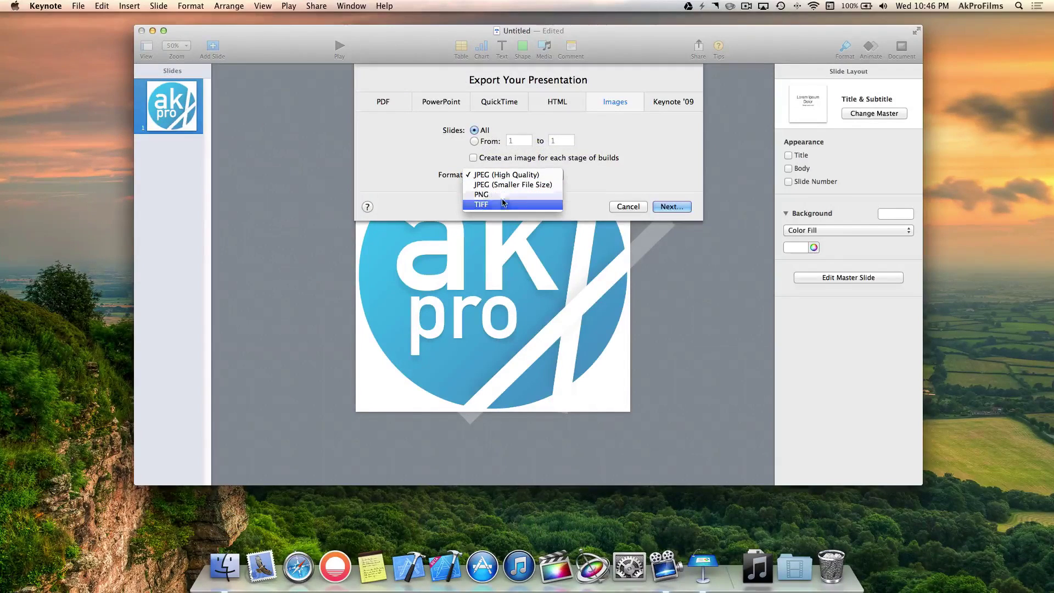
{"action": "left_click", "coordinate": [505, 195]}
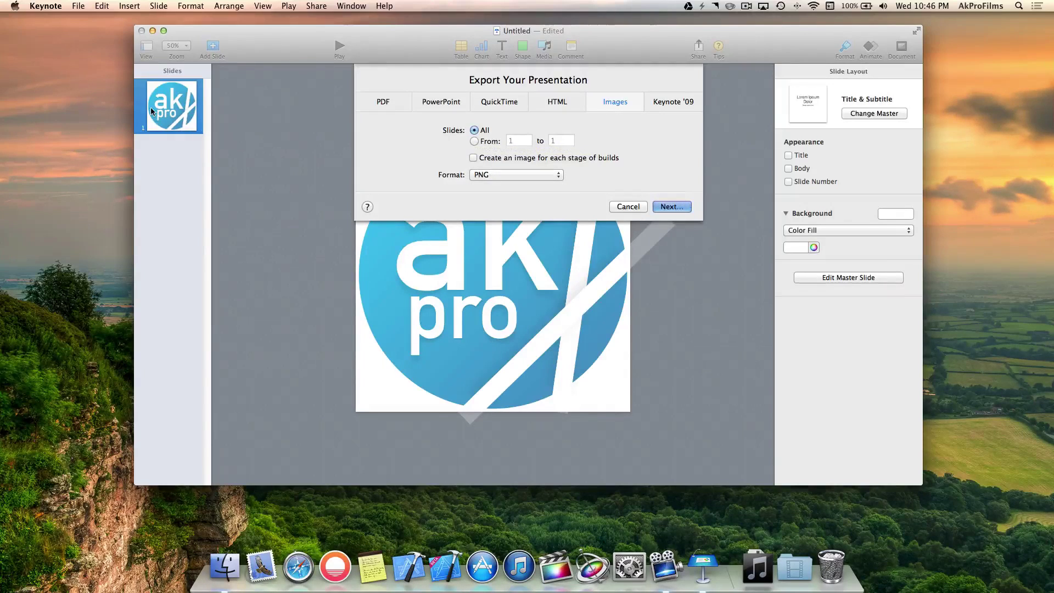
{"action": "left_click", "coordinate": [672, 206]}
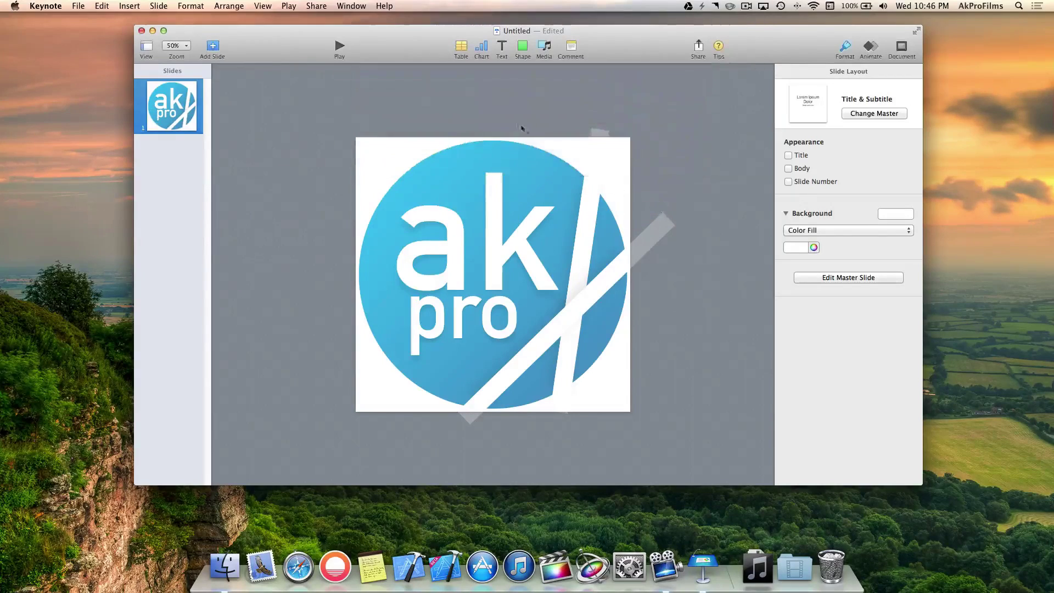
{"action": "left_click", "coordinate": [386, 166]}
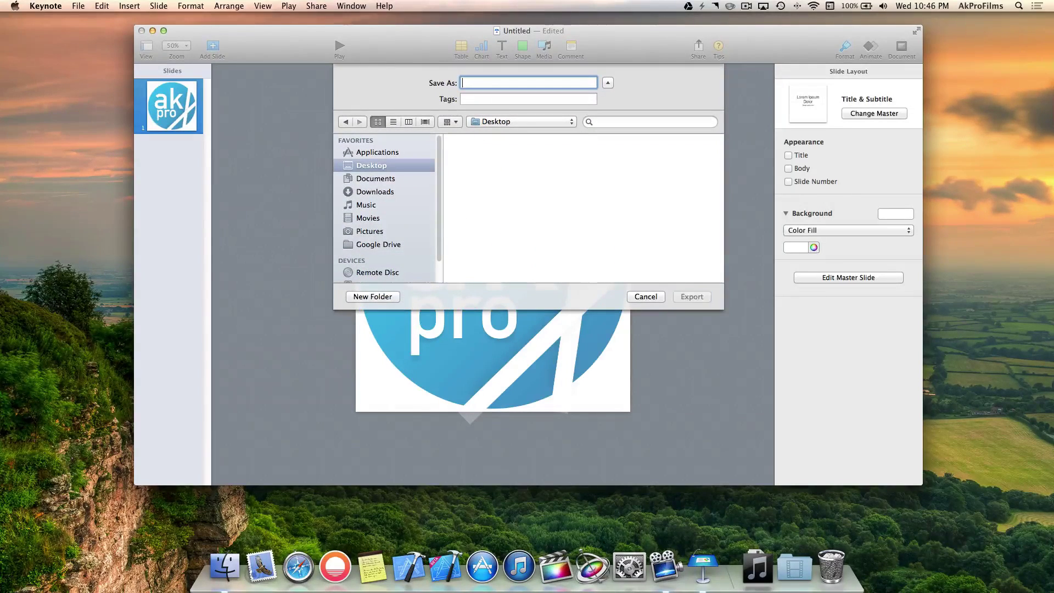
{"action": "type", "text": "logo"}
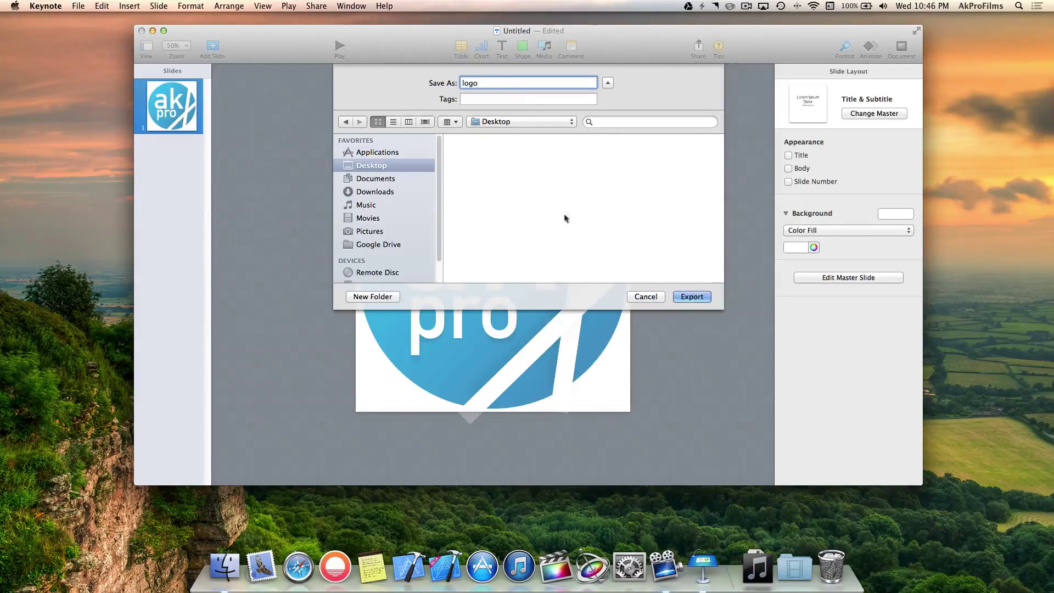
{"action": "left_click", "coordinate": [692, 296]}
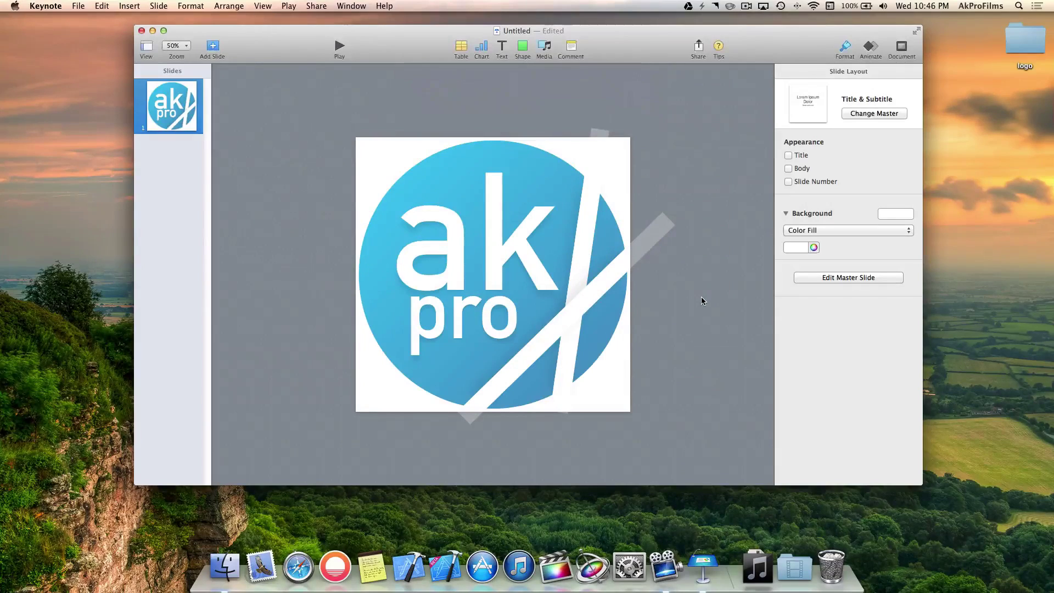
Step: Minimize Keynote, open the Desktop 'logo' folder and preview logo.001.png (1000 × 1000)
{"action": "left_click", "coordinate": [153, 30]}
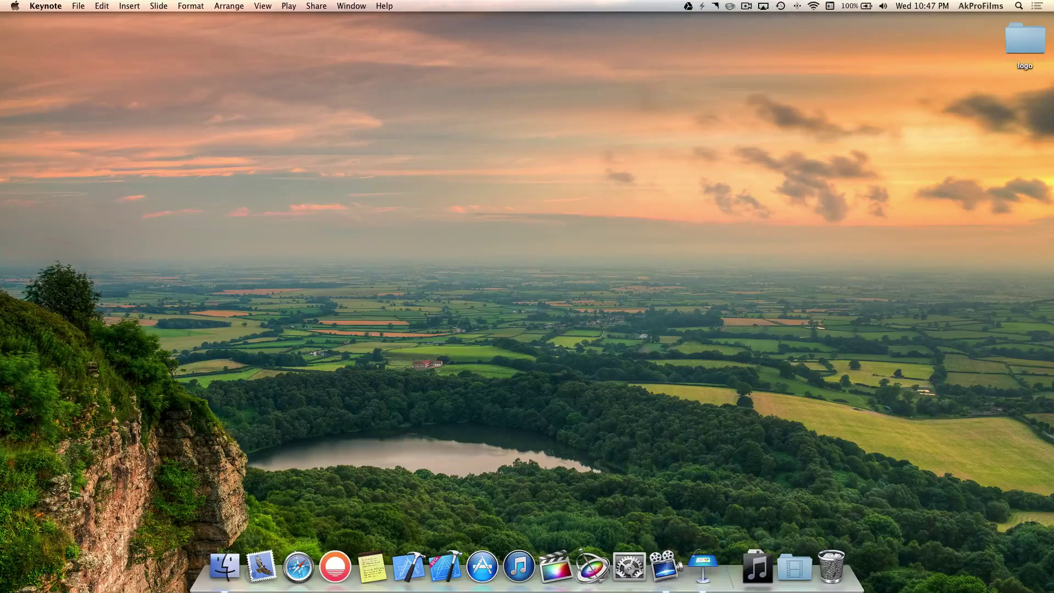
{"action": "double_click", "coordinate": [1026, 40]}
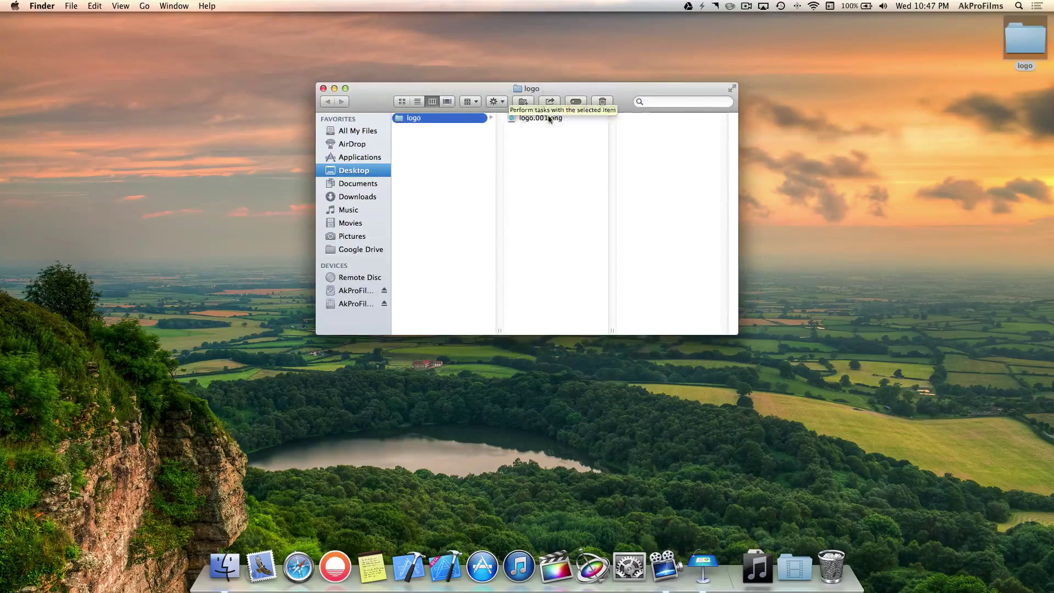
{"action": "left_click", "coordinate": [550, 119]}
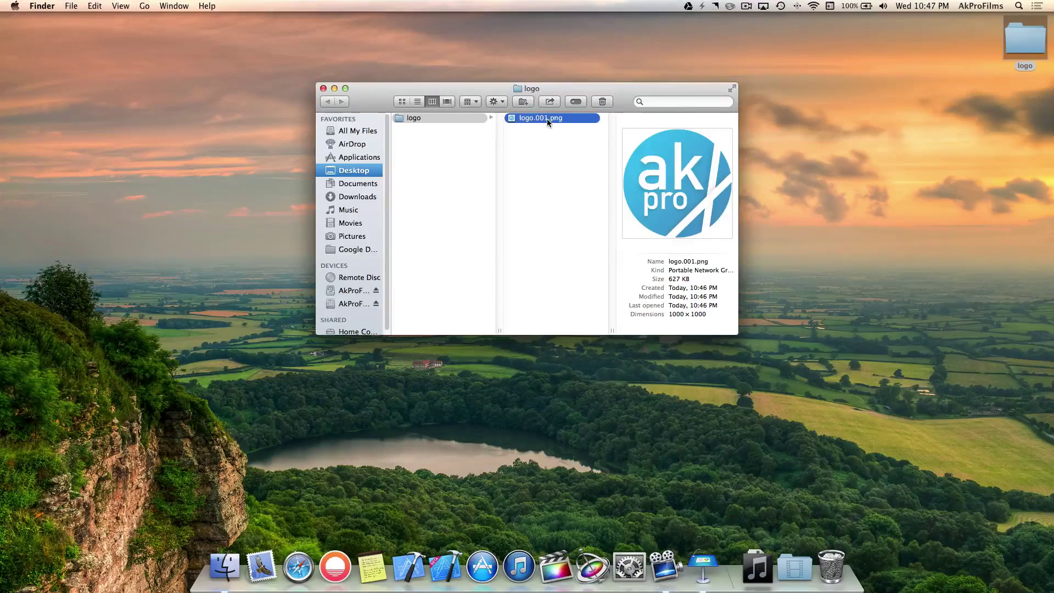
{"action": "double_click", "coordinate": [547, 119]}
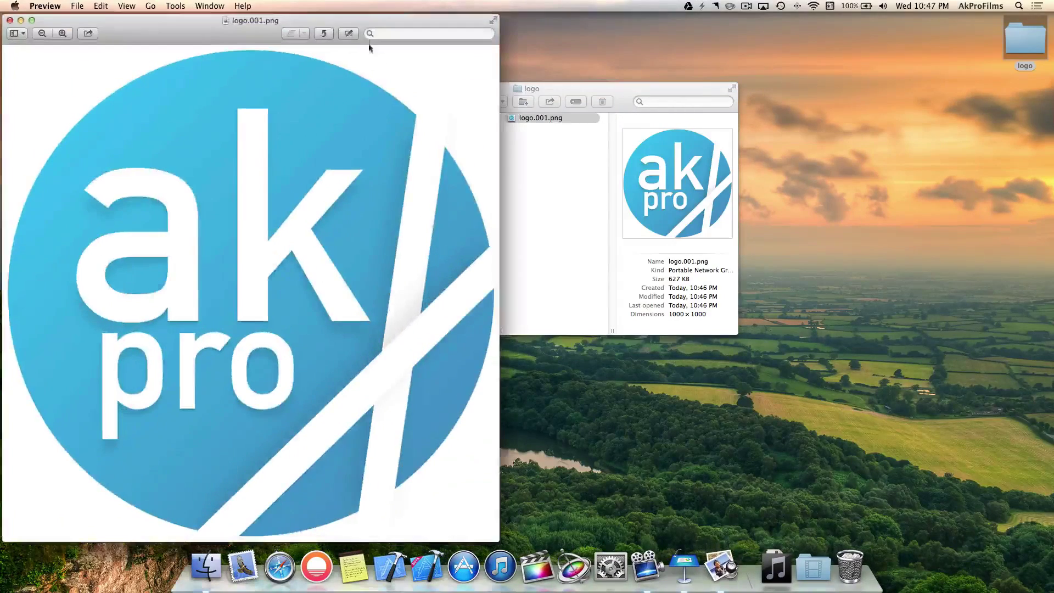
{"action": "left_click_drag", "start_coordinate": [362, 31], "coordinate": [397, 28]}
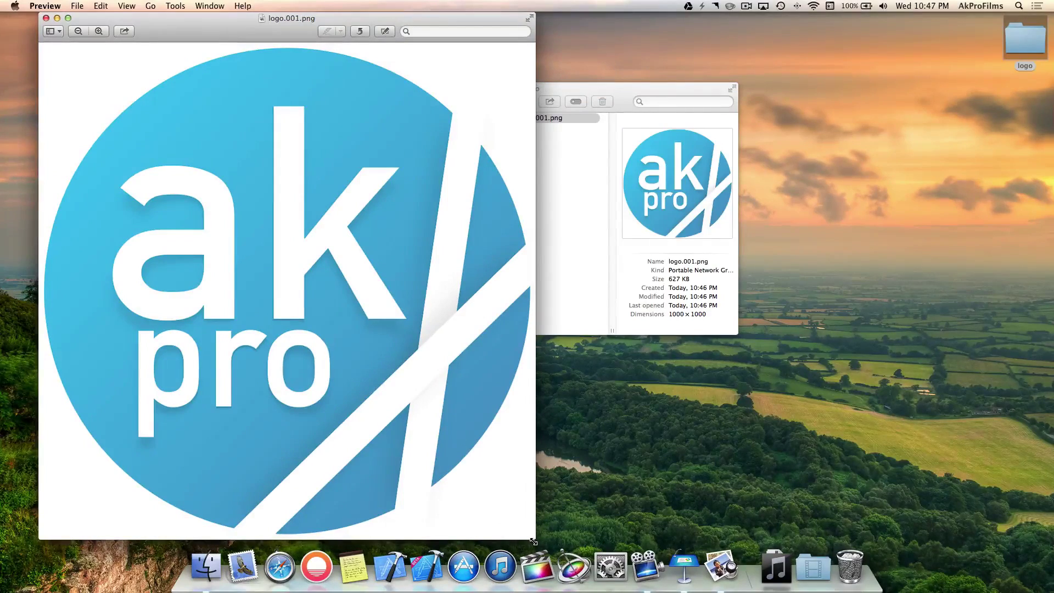
{"action": "left_click_drag", "start_coordinate": [533, 541], "coordinate": [401, 396]}
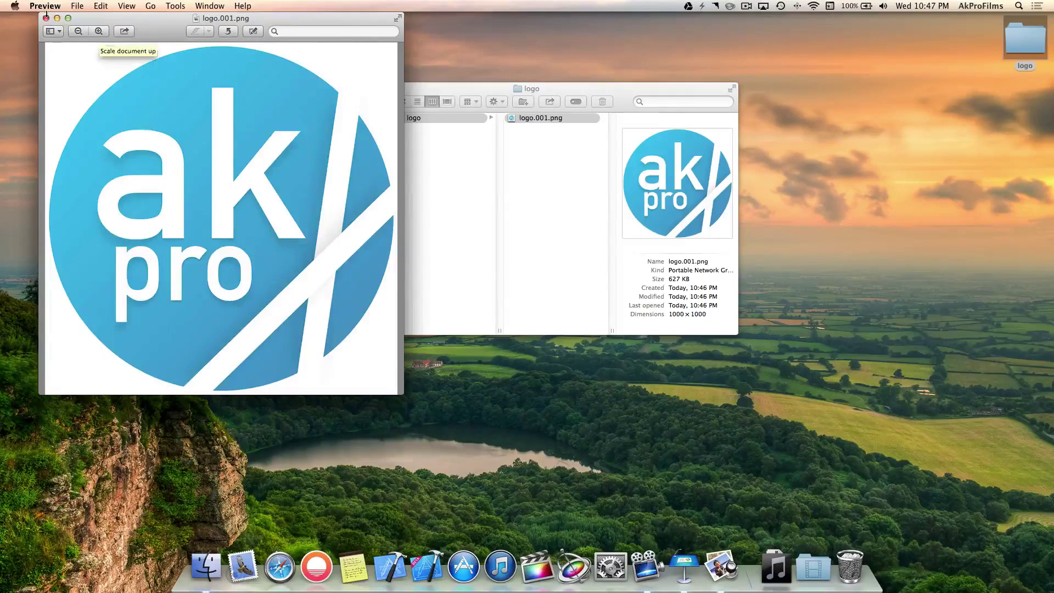
{"action": "left_click", "coordinate": [46, 18]}
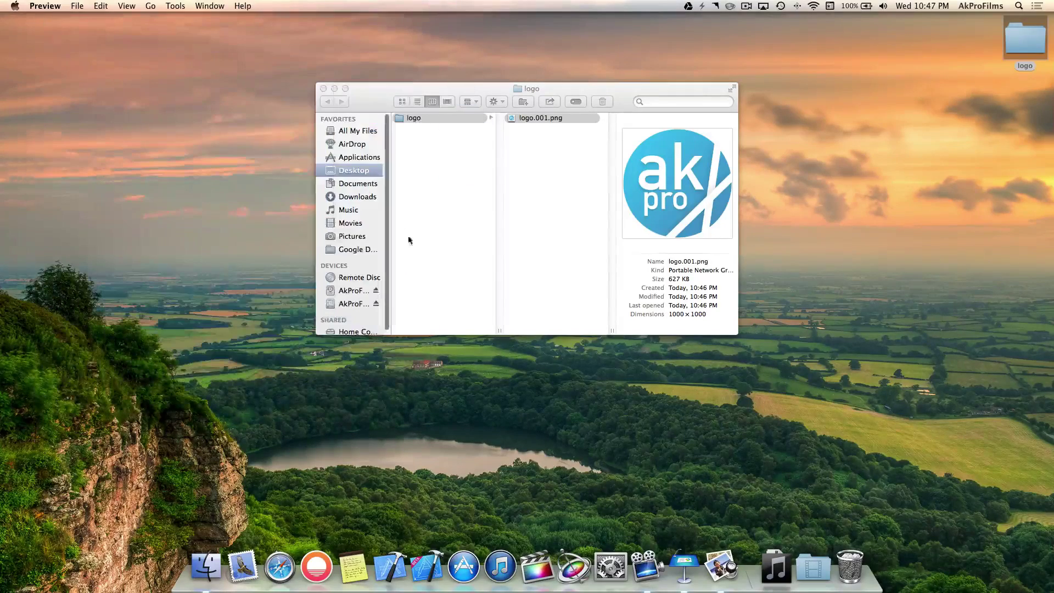
Step: Clear the Finder selection and minimize its window, leaving the desktop with the 'logo' folder
{"action": "left_click", "coordinate": [432, 204]}
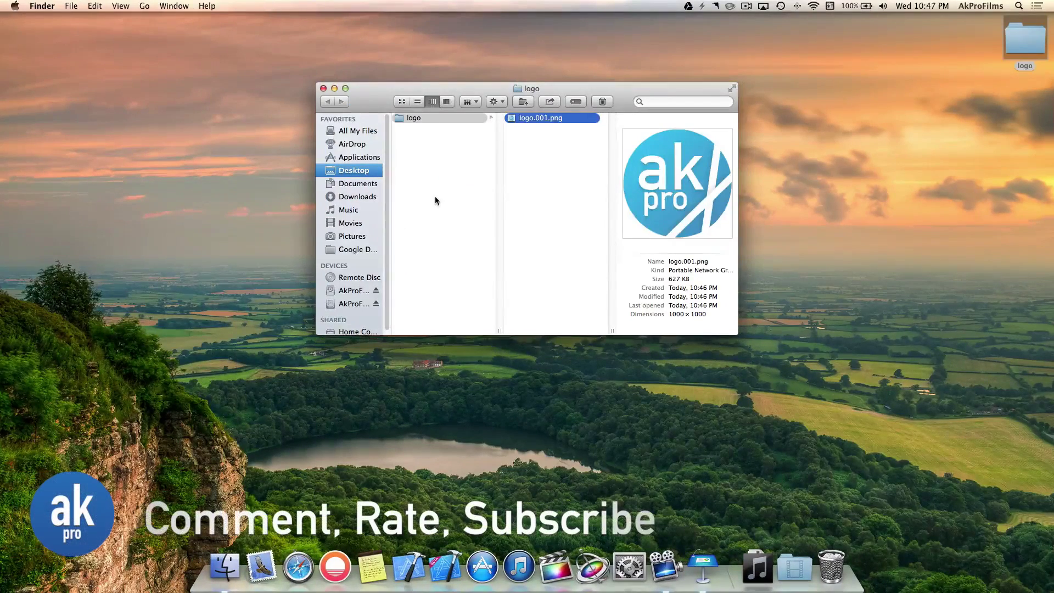
{"action": "left_click", "coordinate": [433, 201]}
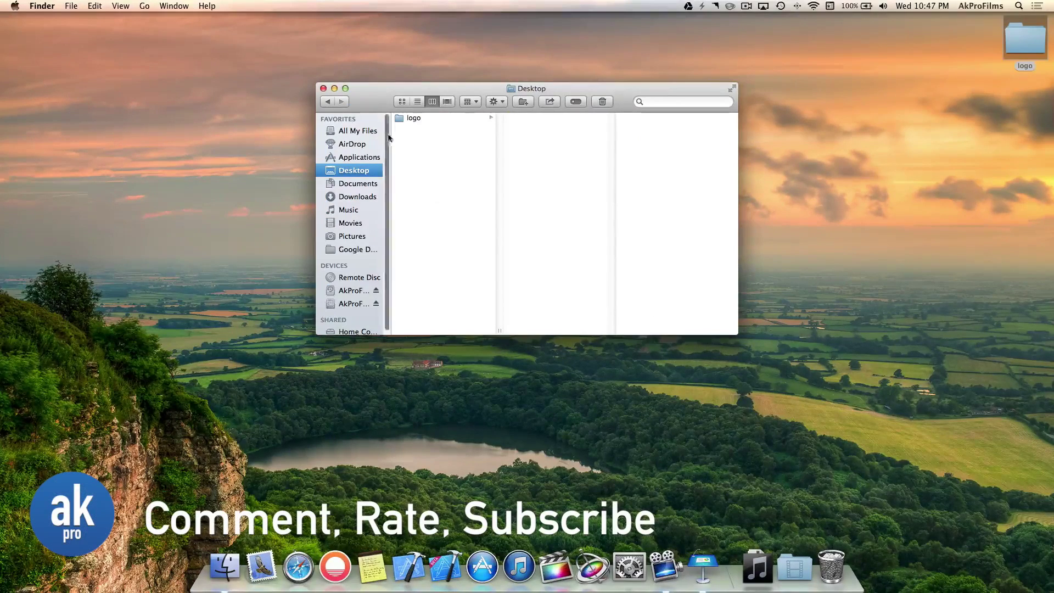
{"action": "left_click", "coordinate": [334, 88]}
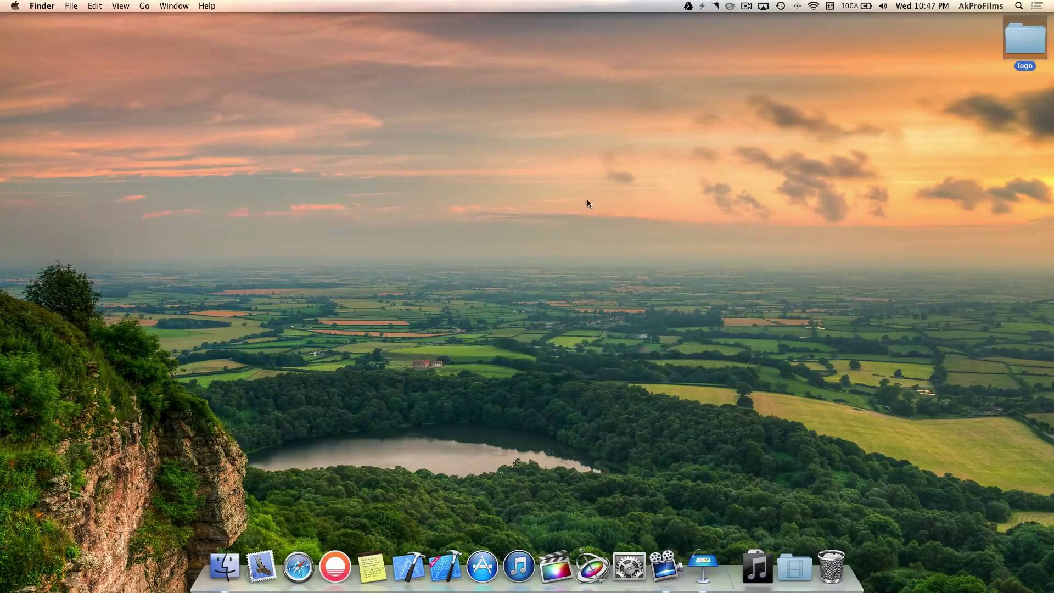